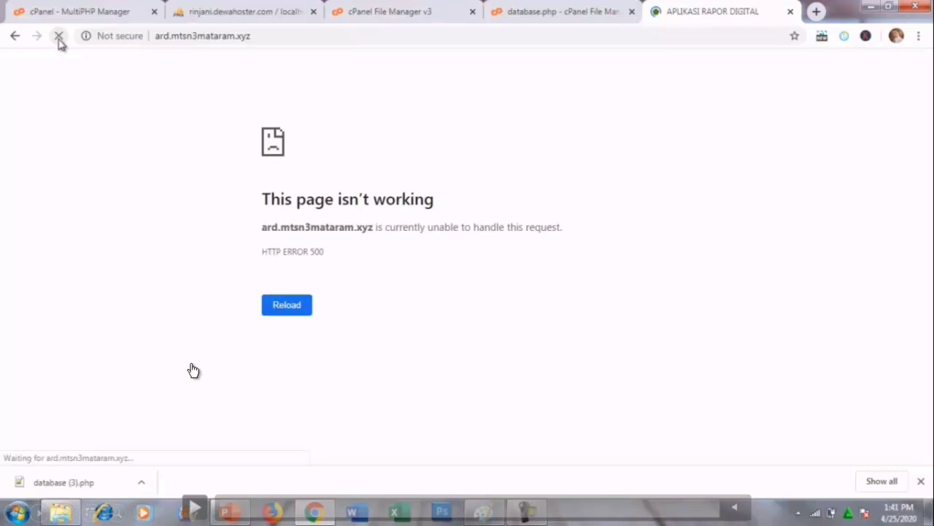
Stop and reload the ard.mtsn3mataram.xyz site, which still returns HTTP ERROR 500.
left_click(58, 36)
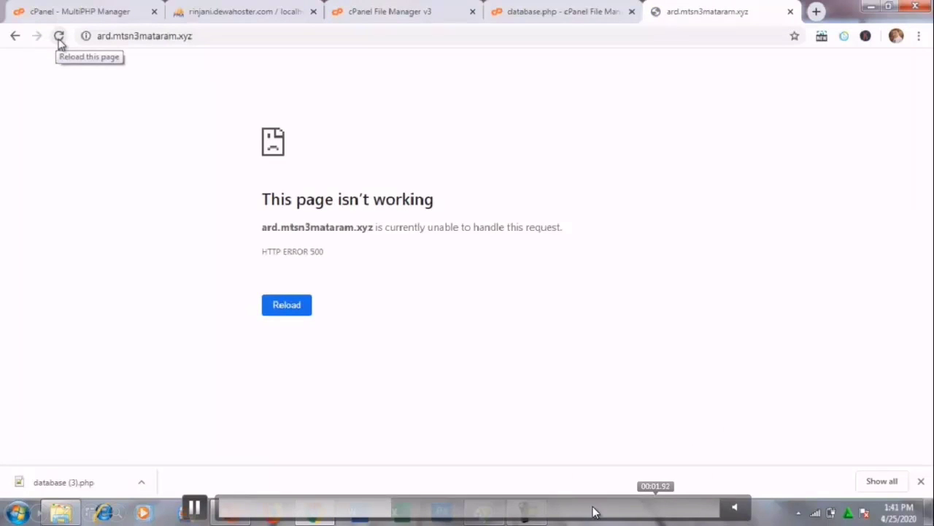
left_click(58, 36)
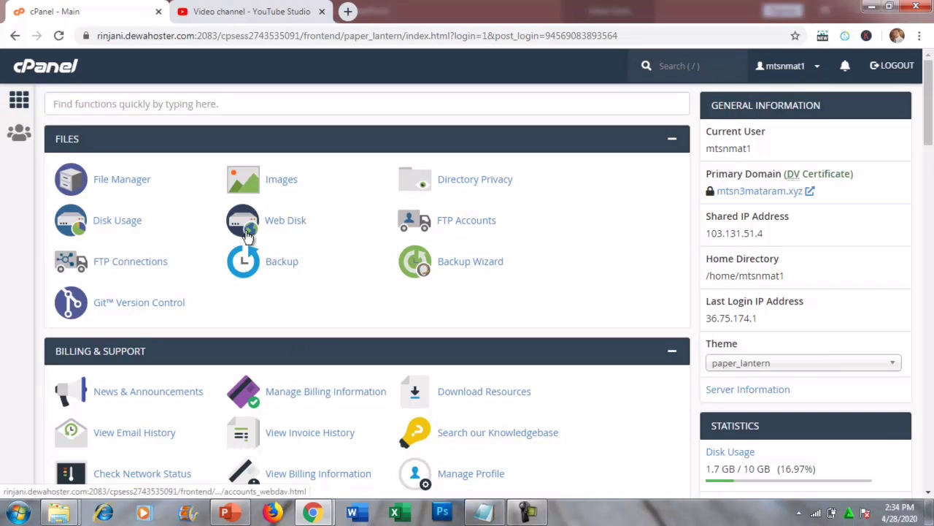
Delete the ard.mtsn3mataram.xyz subdomain from the Subdomains page and confirm the removal.
scroll(123, 234, "down", 5)
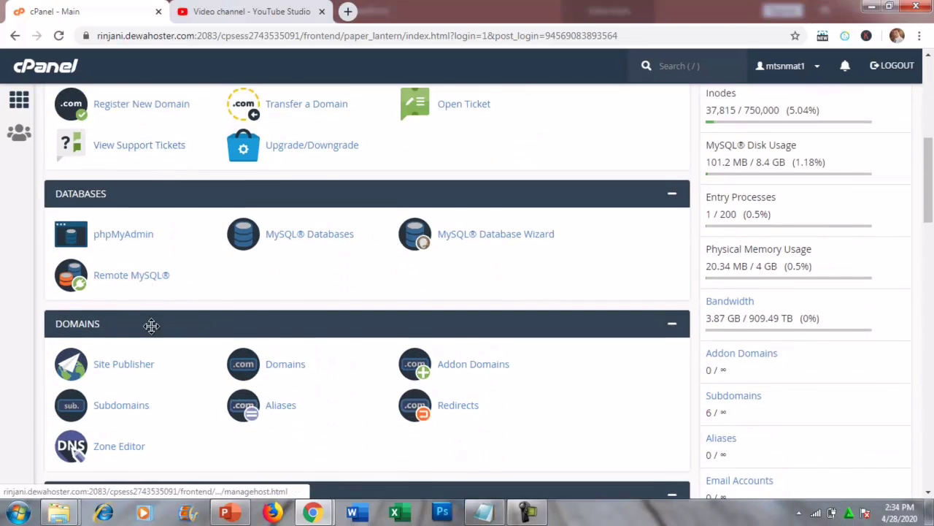
scroll(148, 336, "down", 1)
left_click(142, 350)
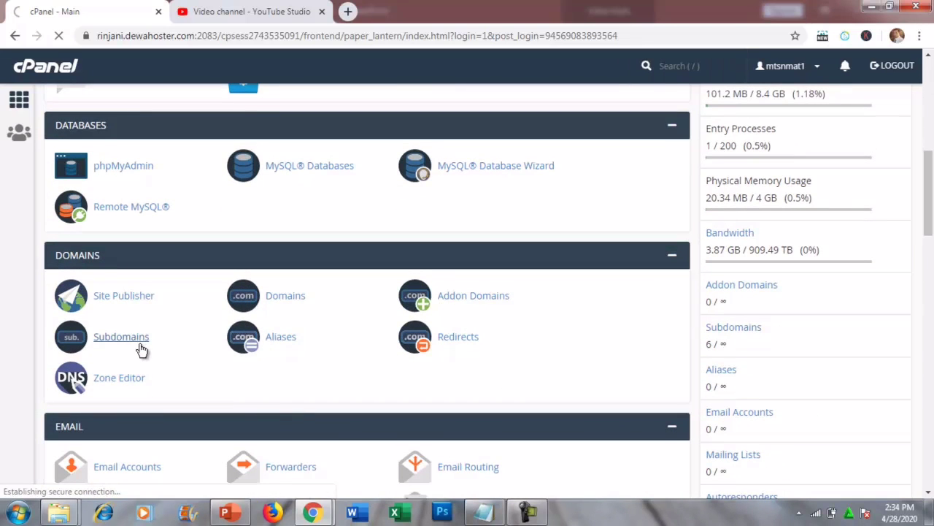
scroll(175, 390, "down", 4)
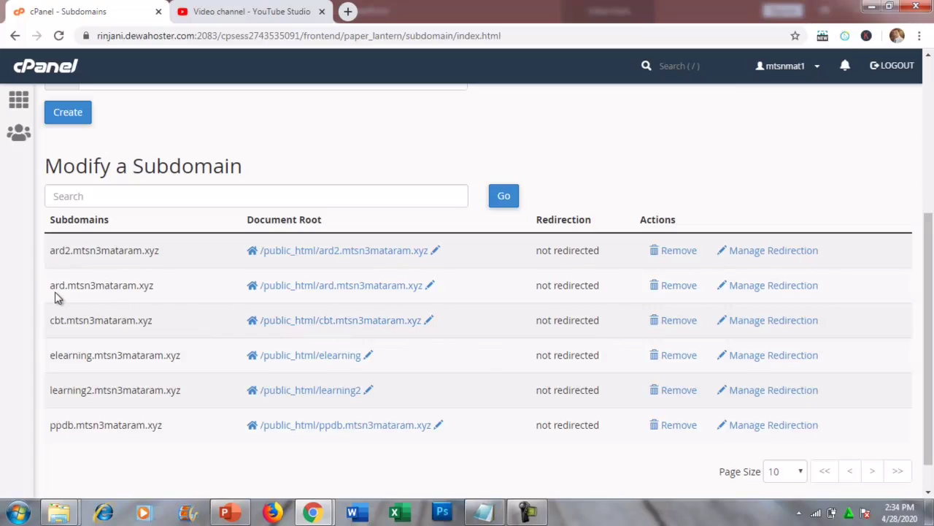
left_click(677, 291)
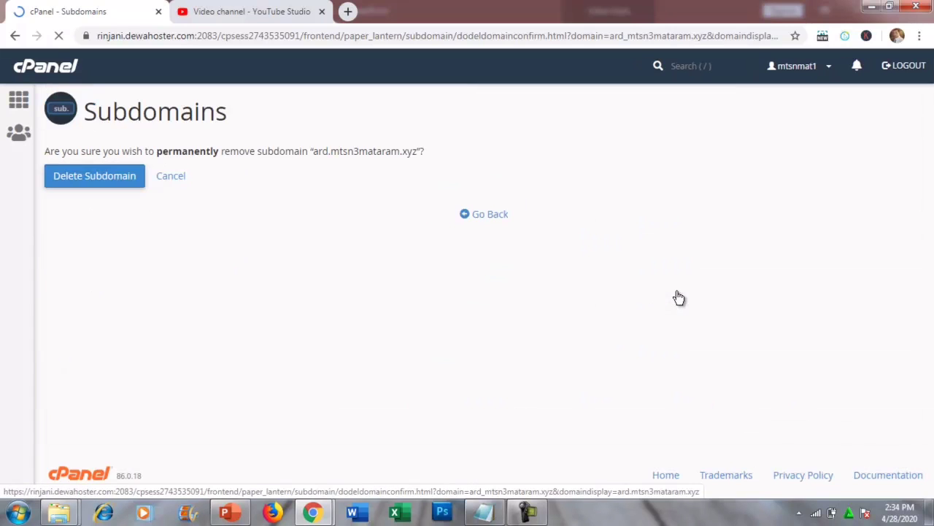
left_click(105, 187)
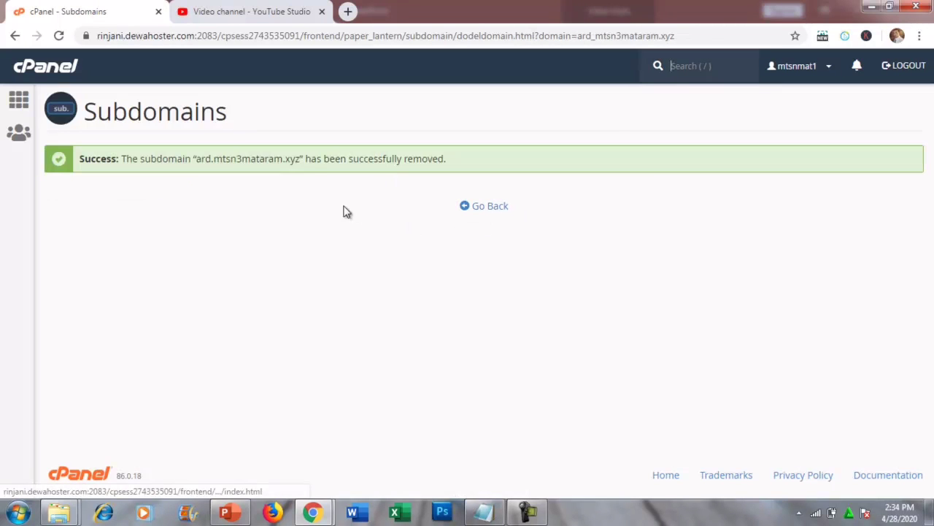
left_click(486, 213)
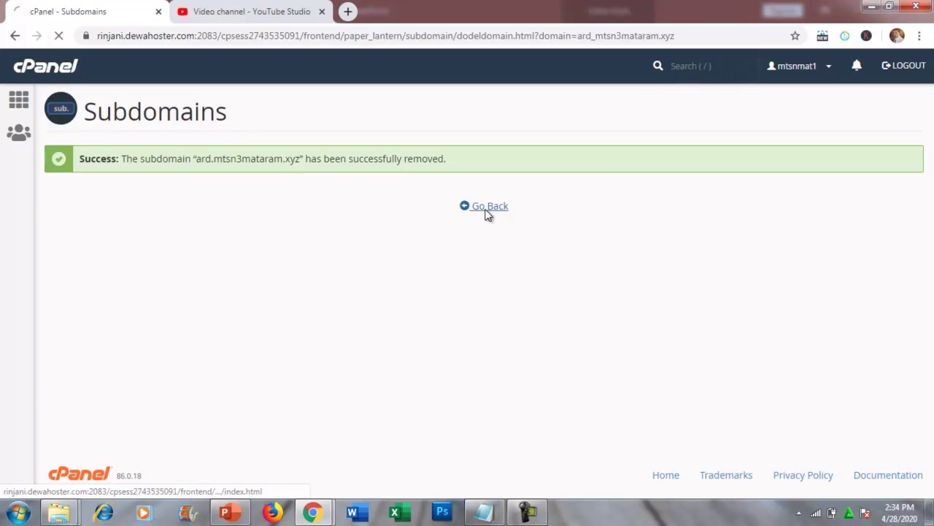
Permanently delete the ardmadrasah database in MySQL Databases.
left_click(17, 102)
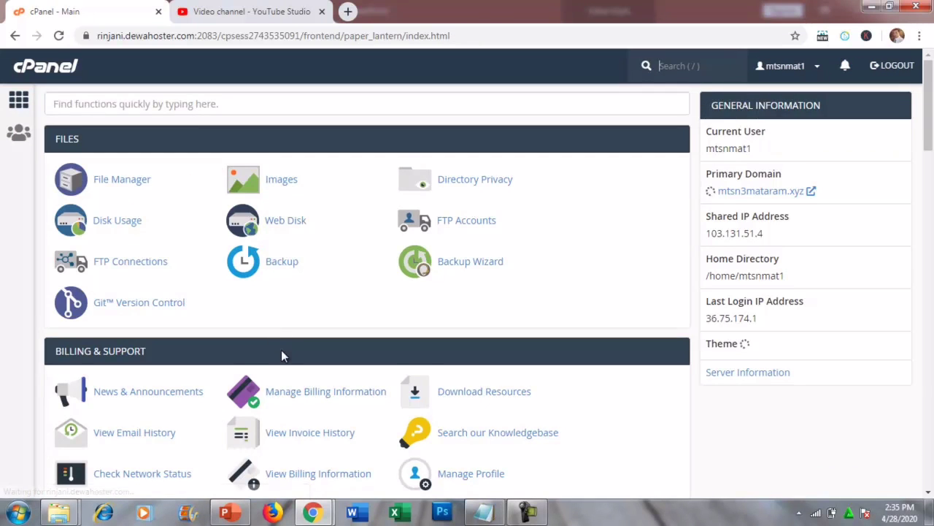
scroll(282, 350, "down", 3)
scroll(292, 376, "down", 1)
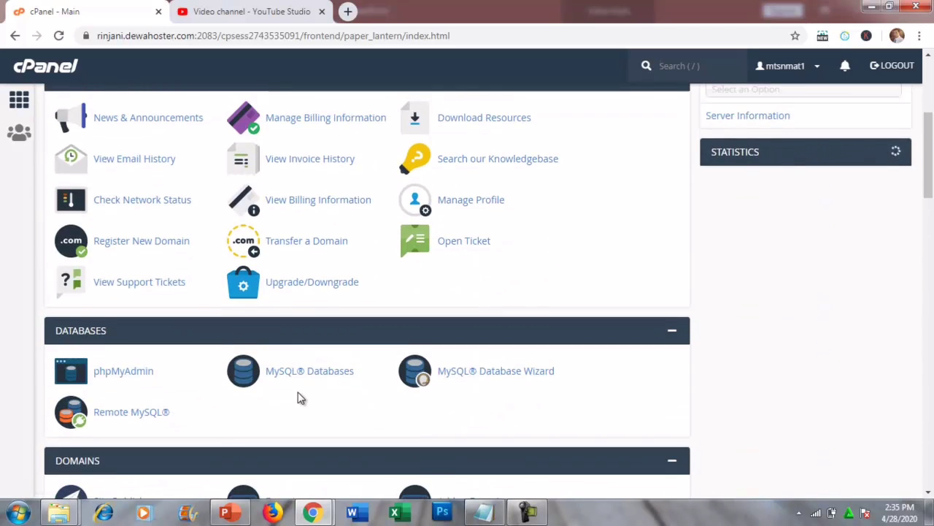
scroll(300, 398, "down", 3)
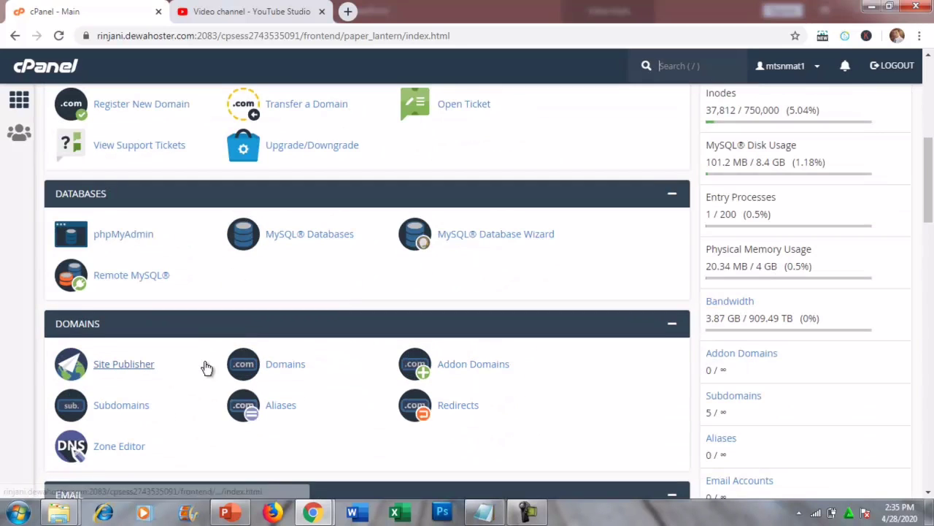
left_click(297, 241)
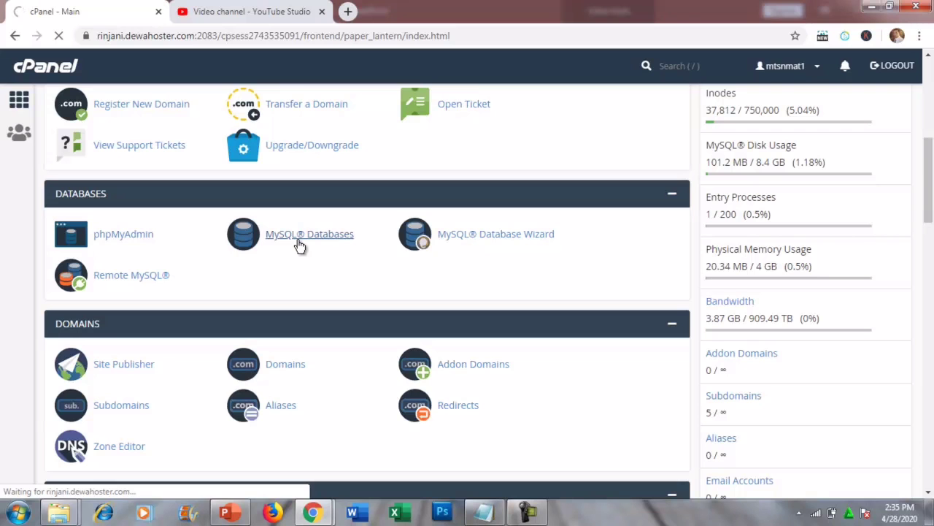
scroll(318, 312, "down", 2)
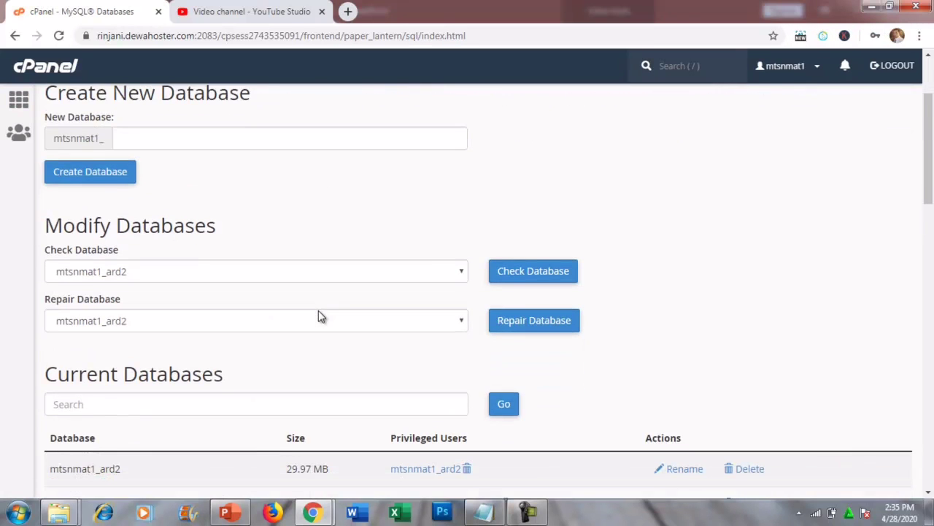
scroll(314, 310, "down", 3)
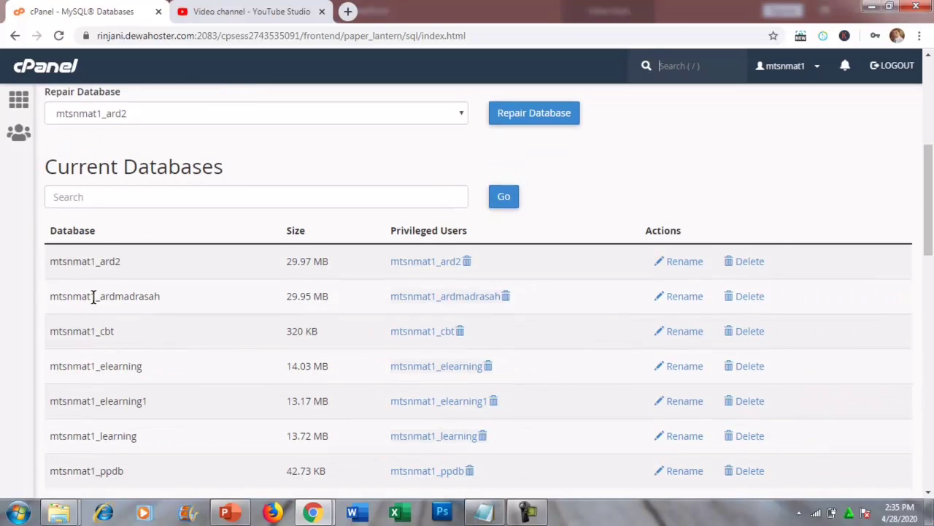
left_click(94, 296)
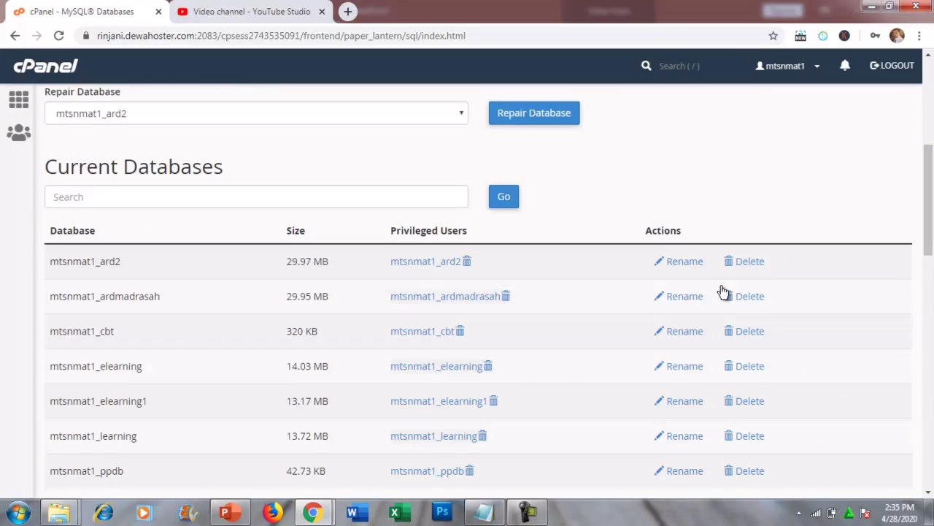
left_click(751, 298)
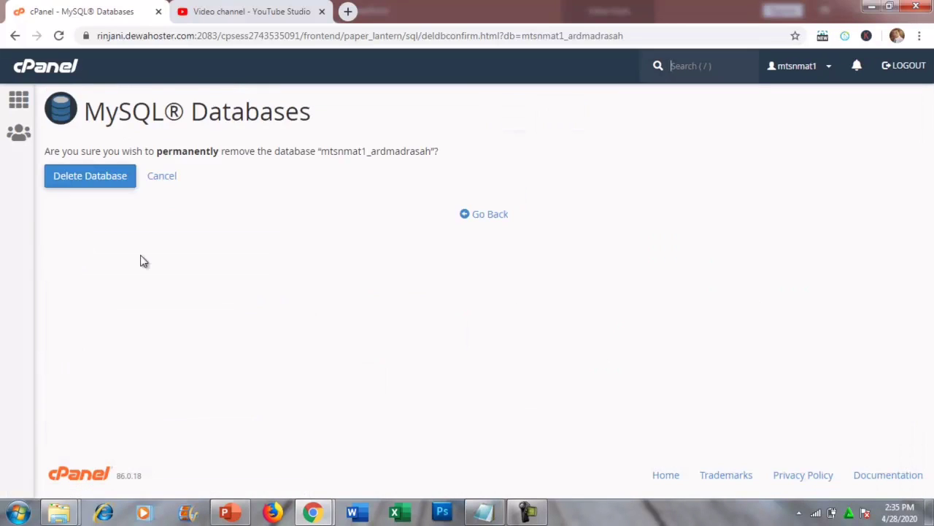
left_click(73, 182)
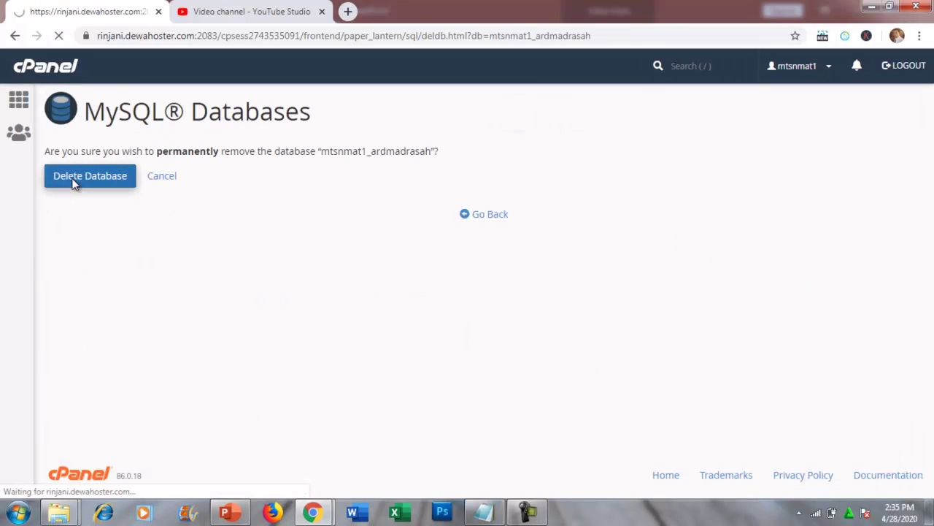
left_click(479, 207)
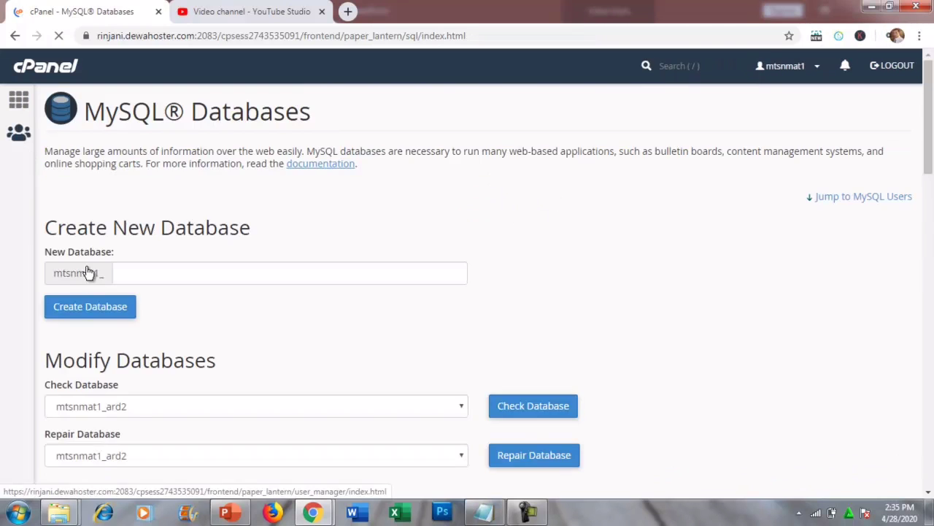
Delete the mtsnmat1_ardmadrasah MySQL user and return to the cPanel home page.
scroll(197, 343, "down", 5)
scroll(197, 357, "down", 10)
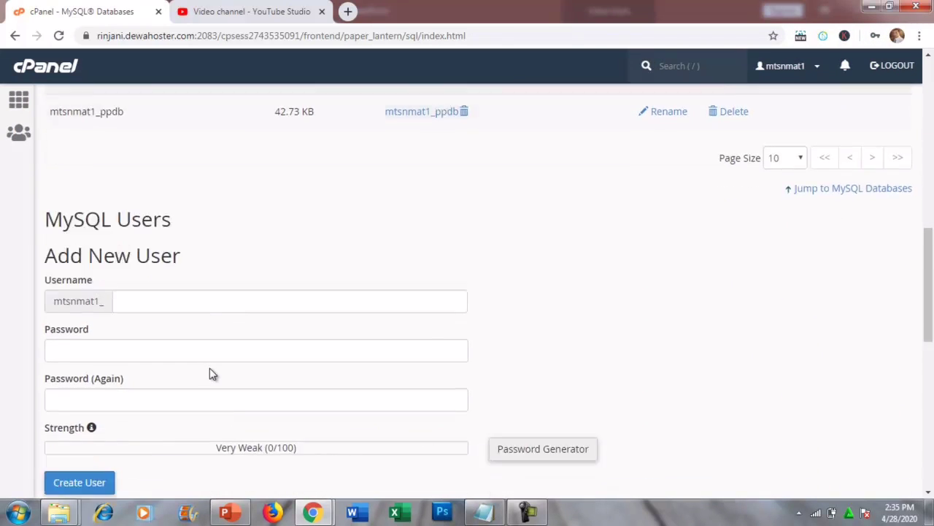
scroll(210, 375, "down", 3)
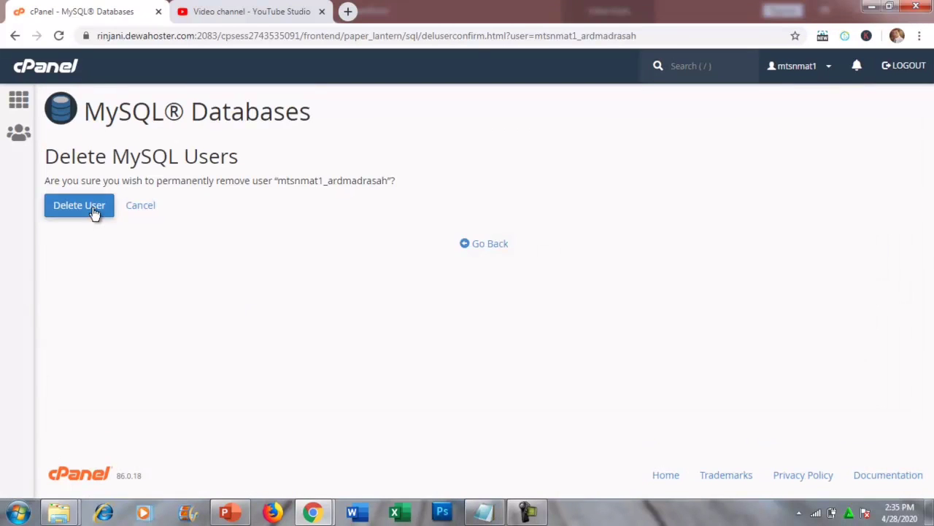
left_click(93, 210)
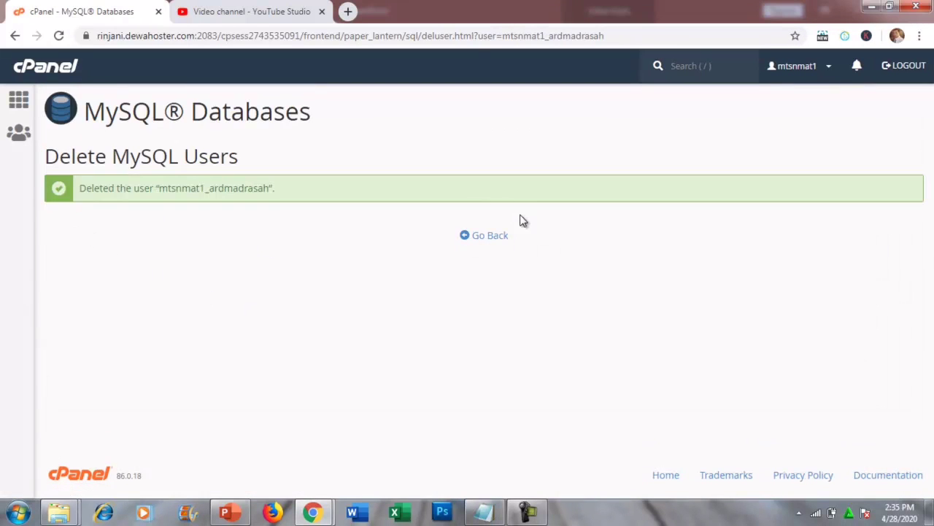
left_click(499, 238)
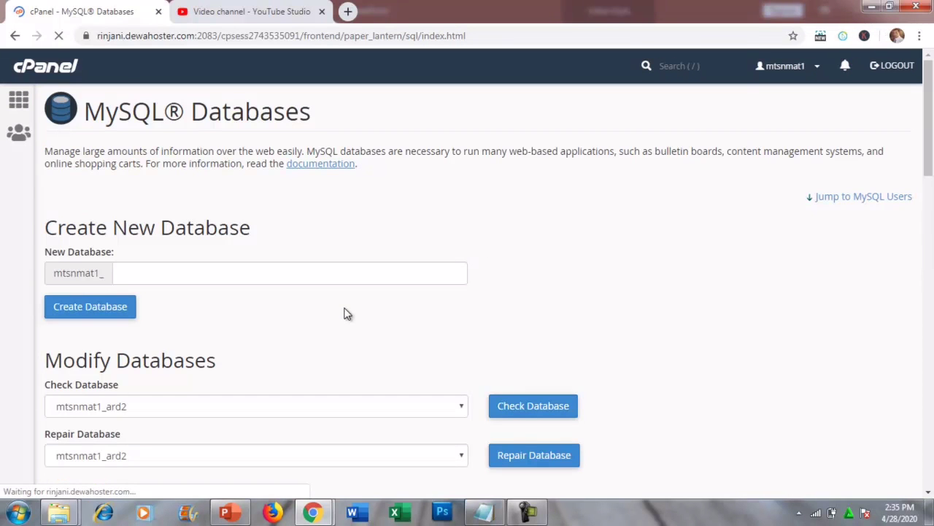
scroll(263, 326, "down", 7)
scroll(262, 327, "up", 6)
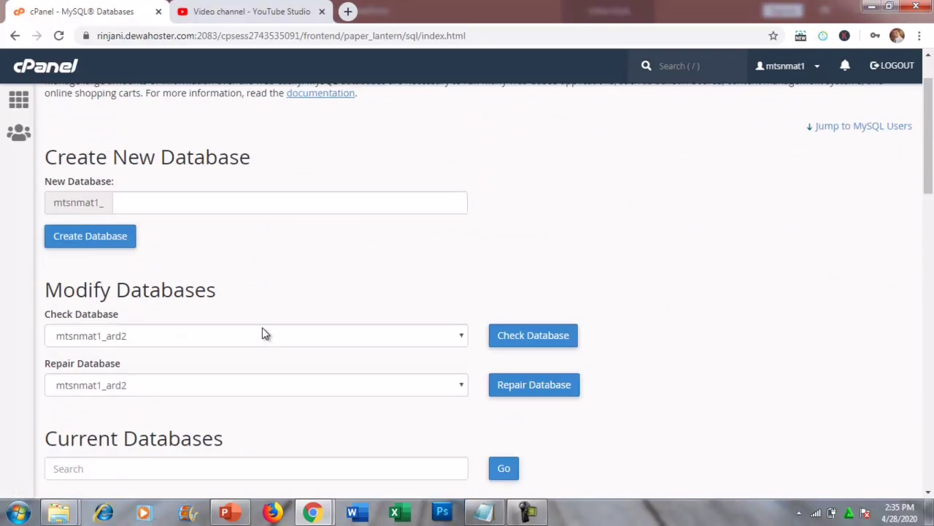
scroll(262, 327, "up", 1)
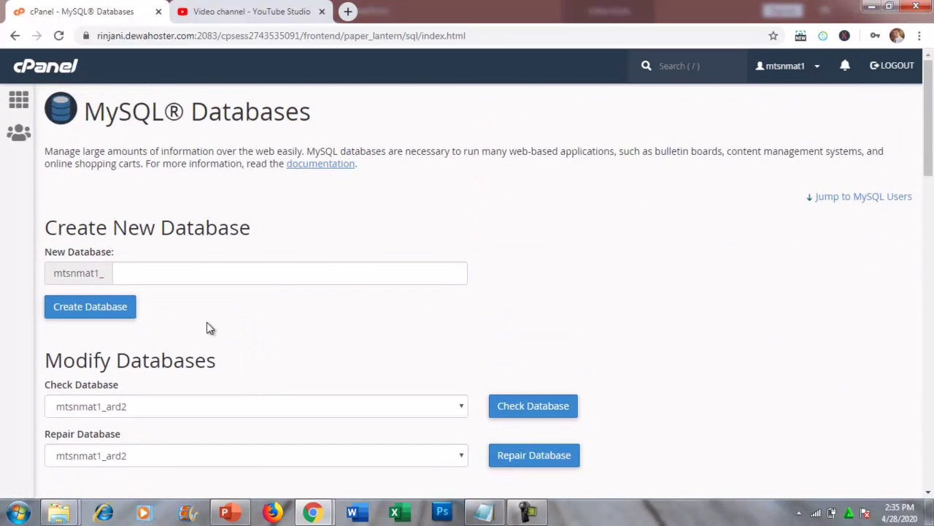
left_click(23, 106)
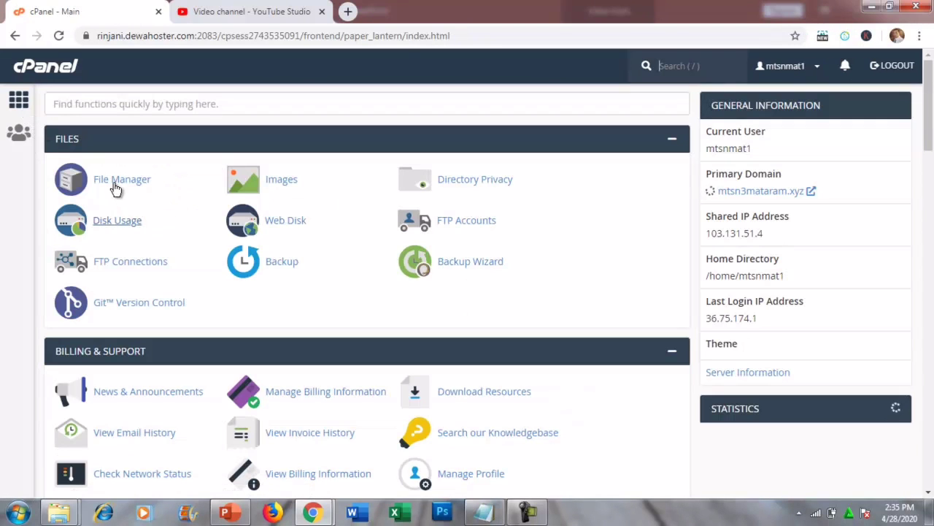
Move the ard.mtsn3mataram.xyz folder in public_html to the trash using File Manager.
left_click(115, 190)
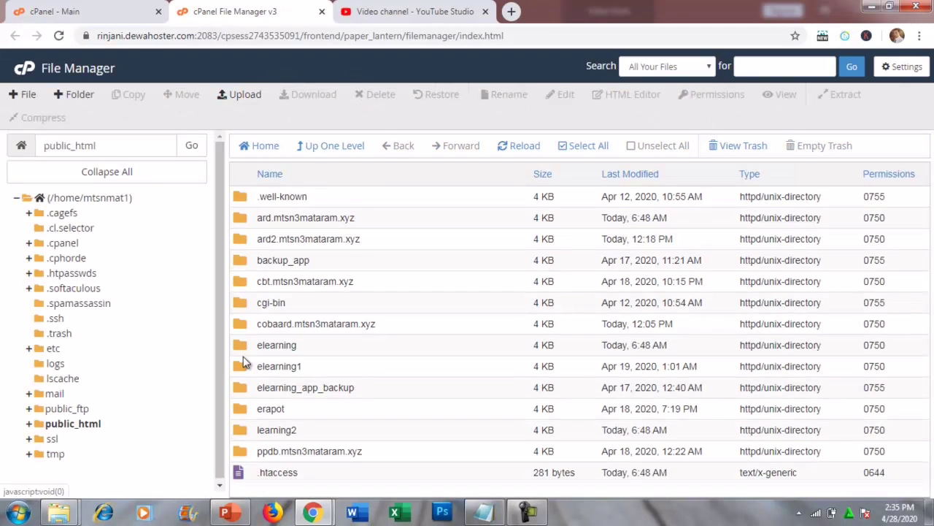
left_click(30, 425)
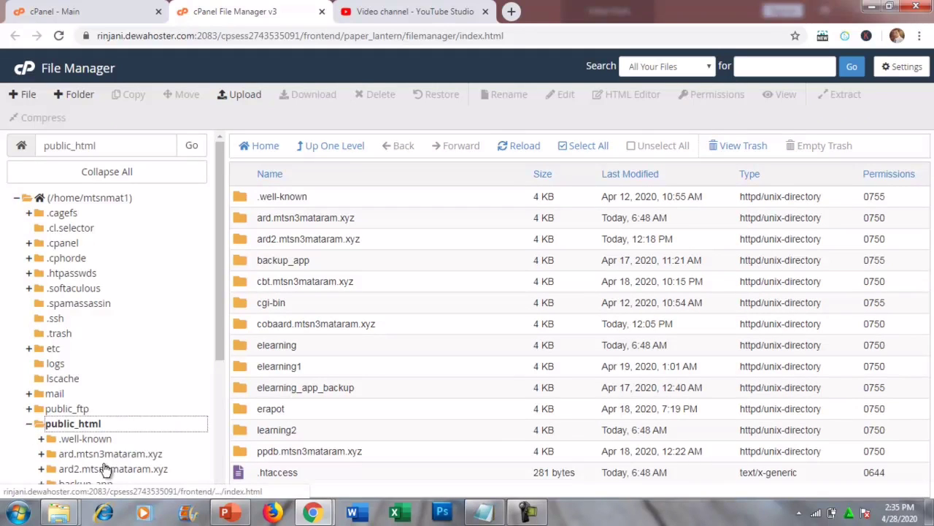
left_click(51, 455)
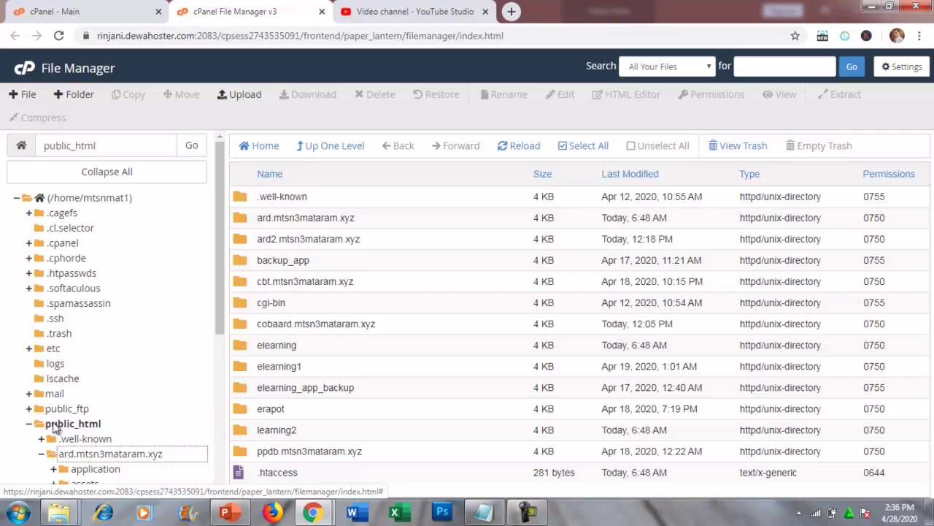
left_click(57, 425)
left_click(242, 223)
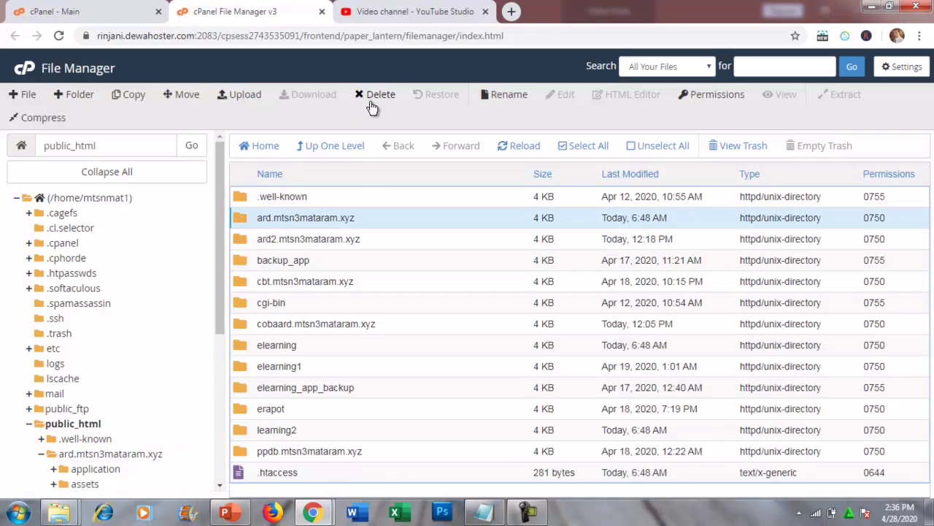
left_click(378, 98)
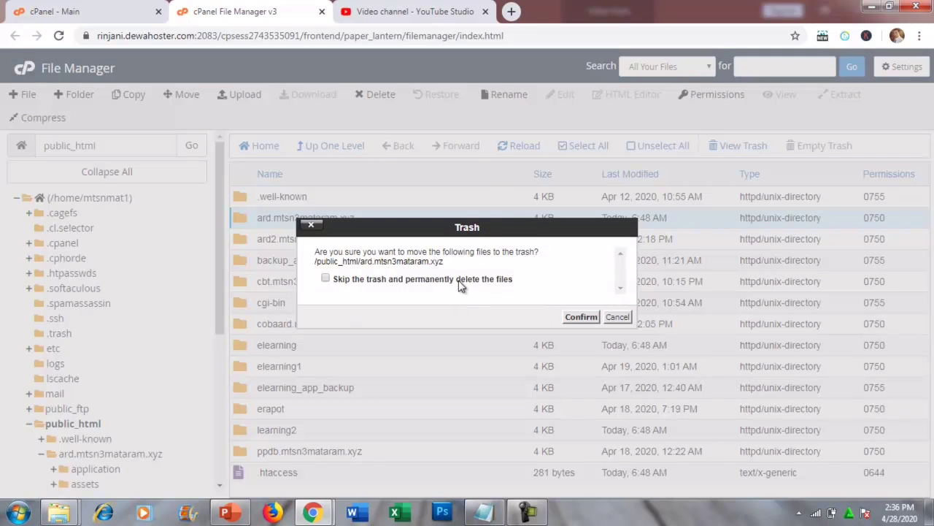
left_click(577, 319)
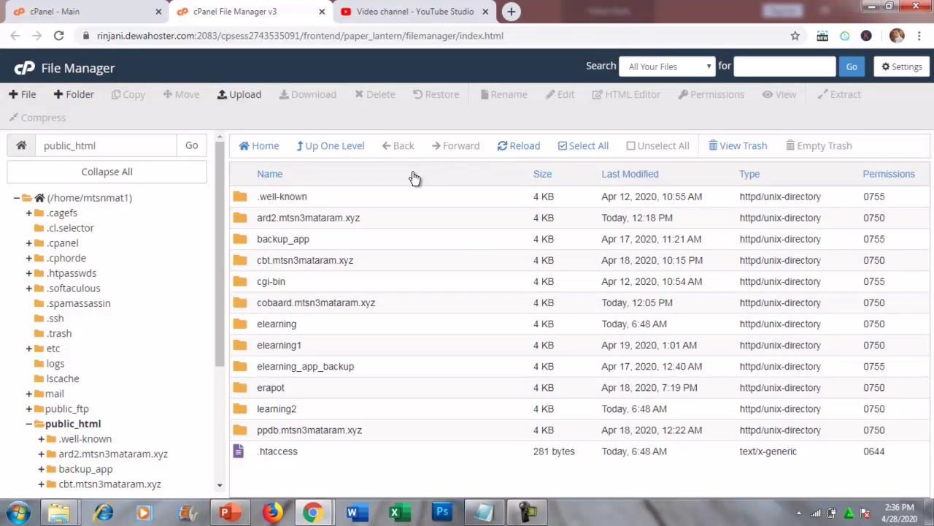
left_click(322, 12)
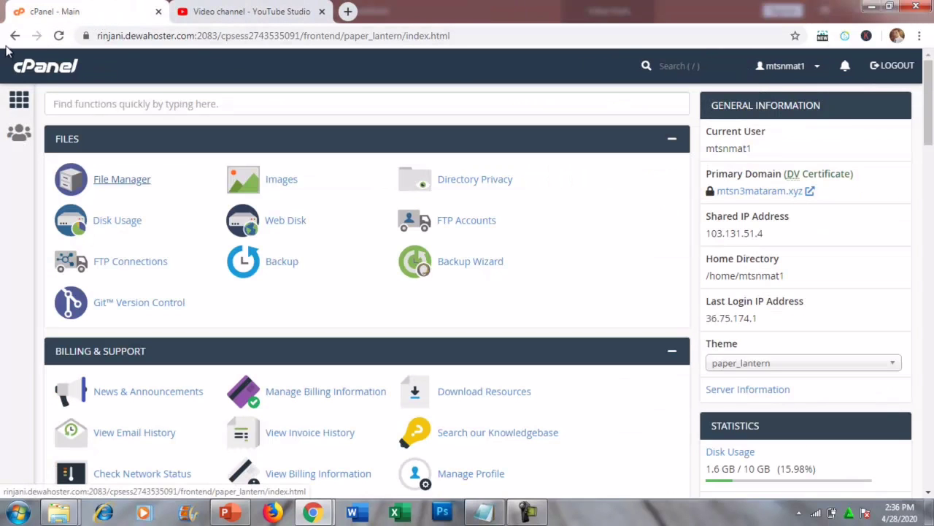
Create subdomain 'ard' with document root public_html/ard.mtsn3mataram.xyz.
left_click(20, 101)
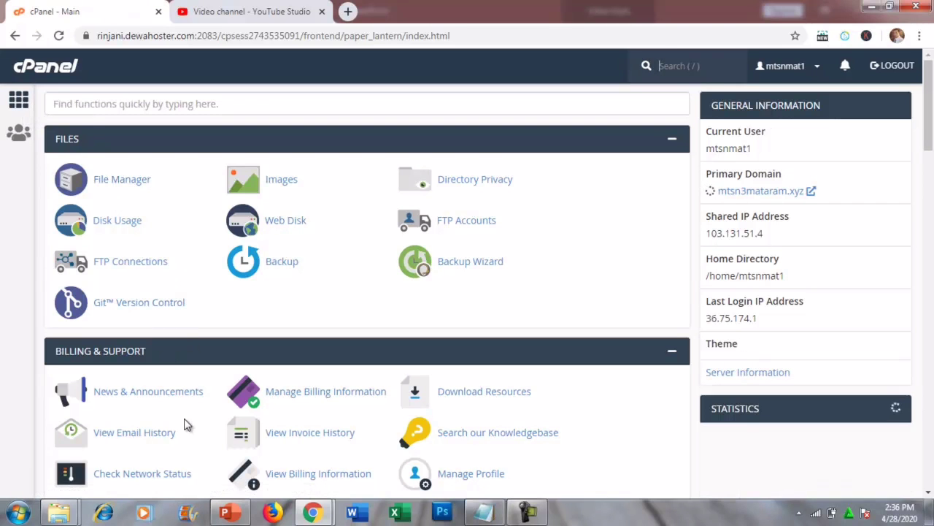
scroll(188, 425, "down", 2)
scroll(188, 426, "down", 8)
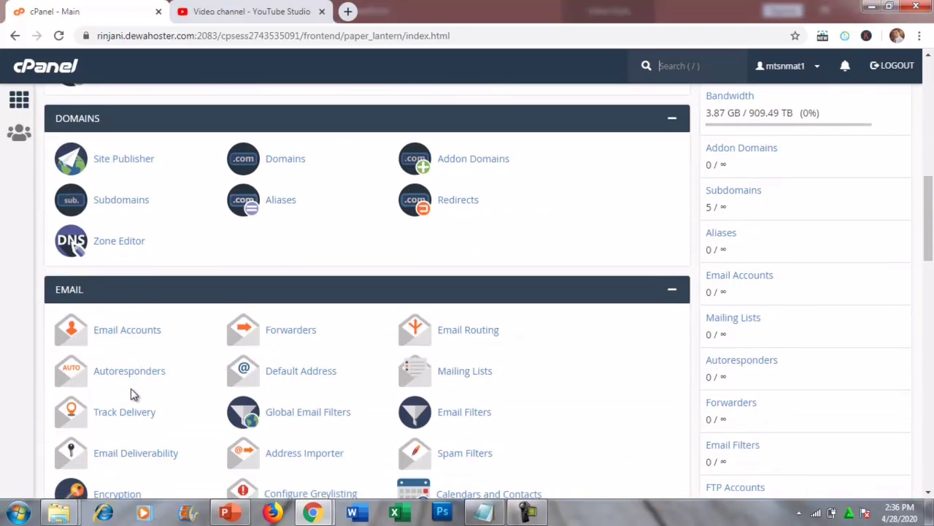
left_click(144, 205)
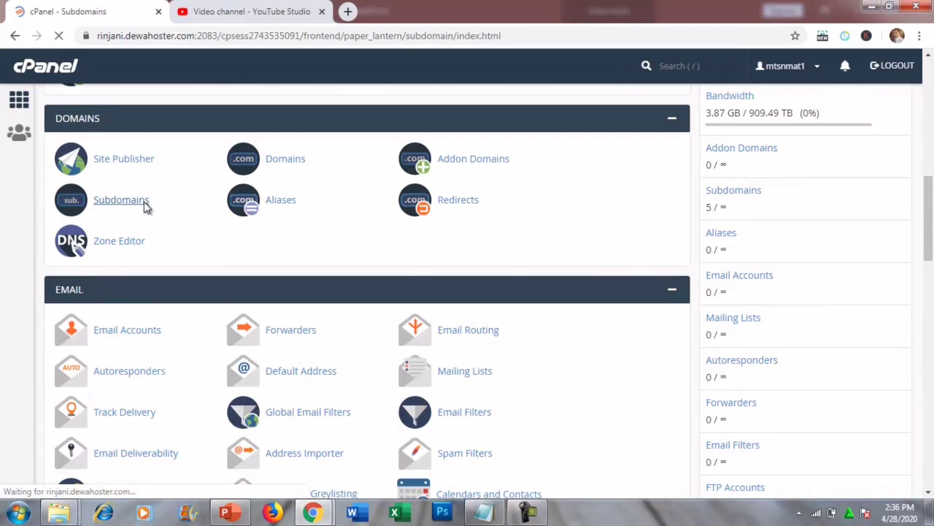
left_click(151, 262)
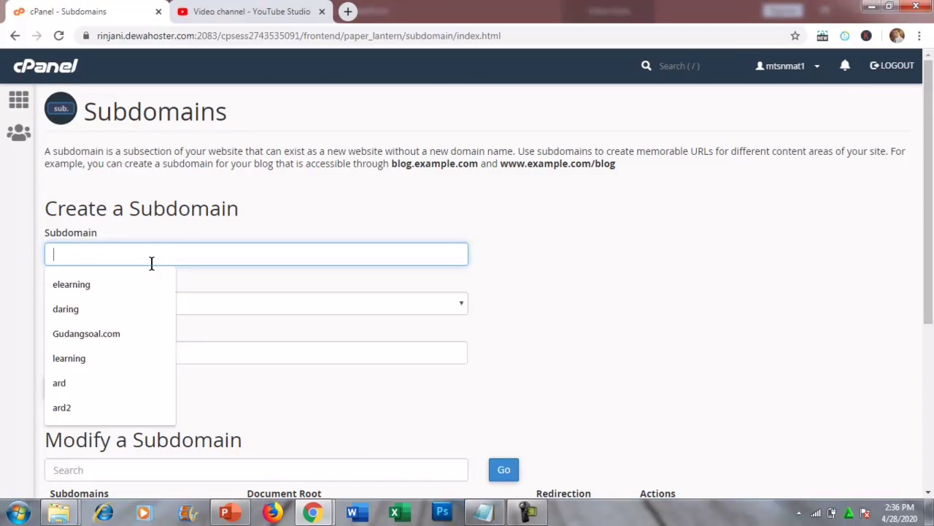
type("a")
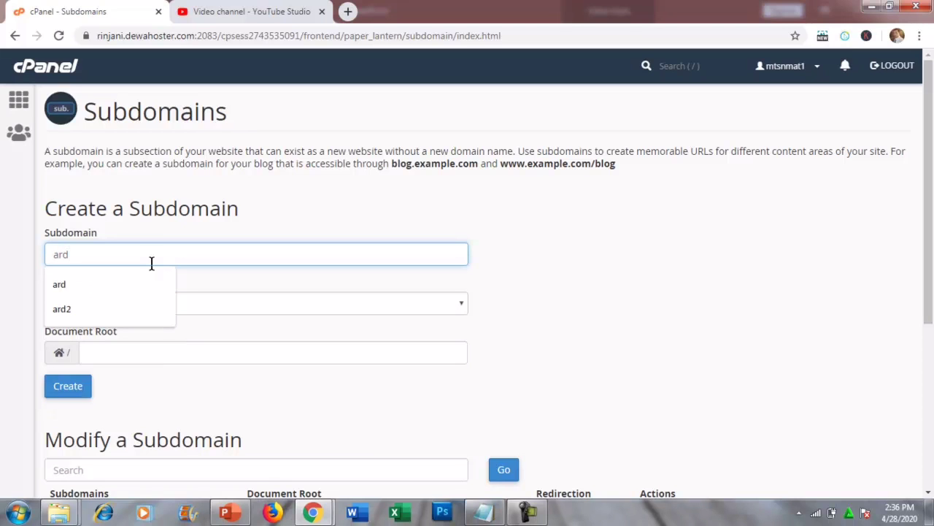
type("rd")
left_click(149, 286)
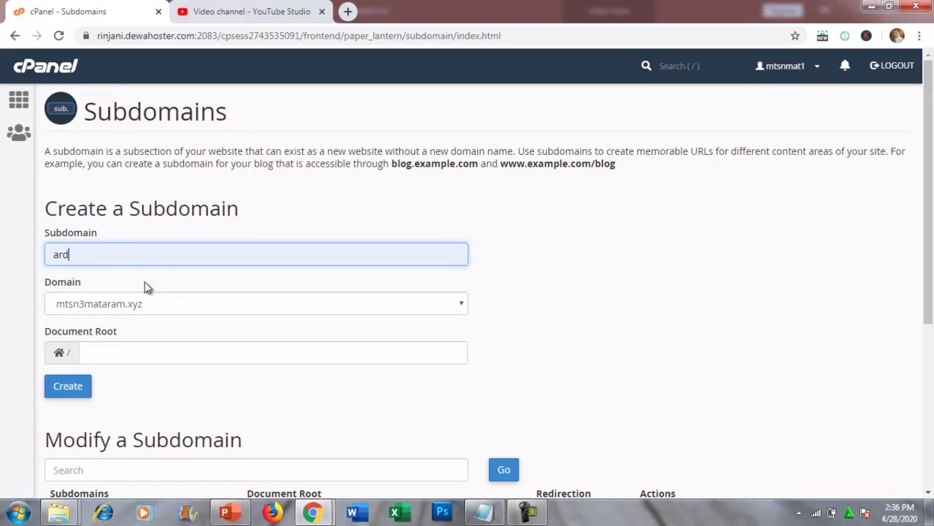
scroll(168, 341, "down", 1)
scroll(168, 340, "down", 1)
left_click(95, 282)
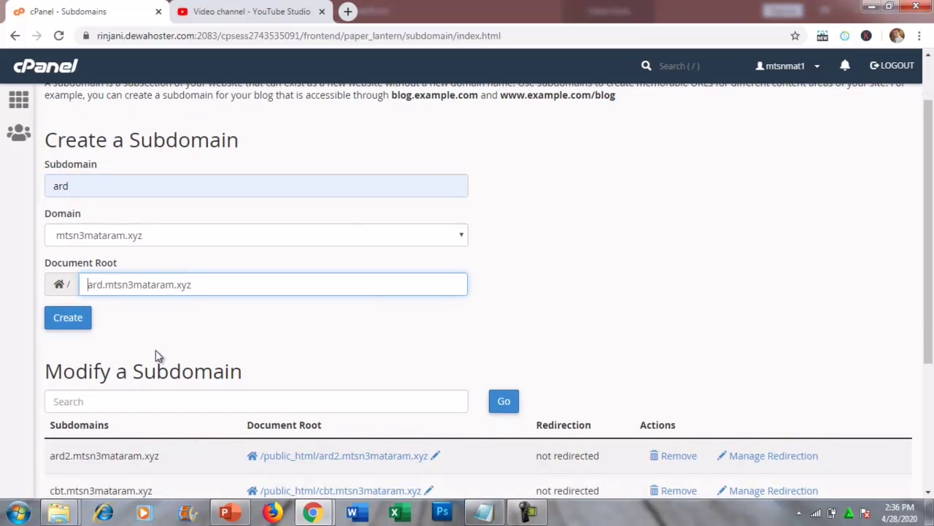
type("publi")
type("c_ht")
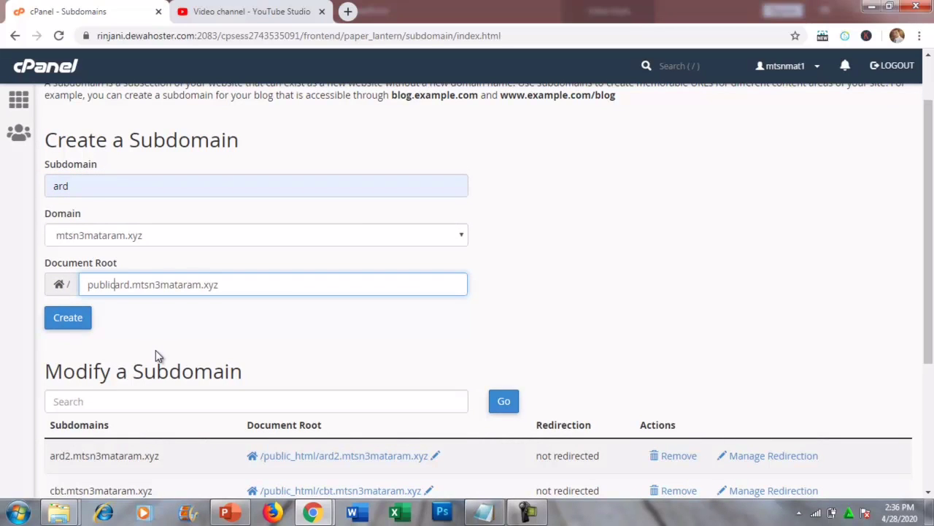
type("ml/")
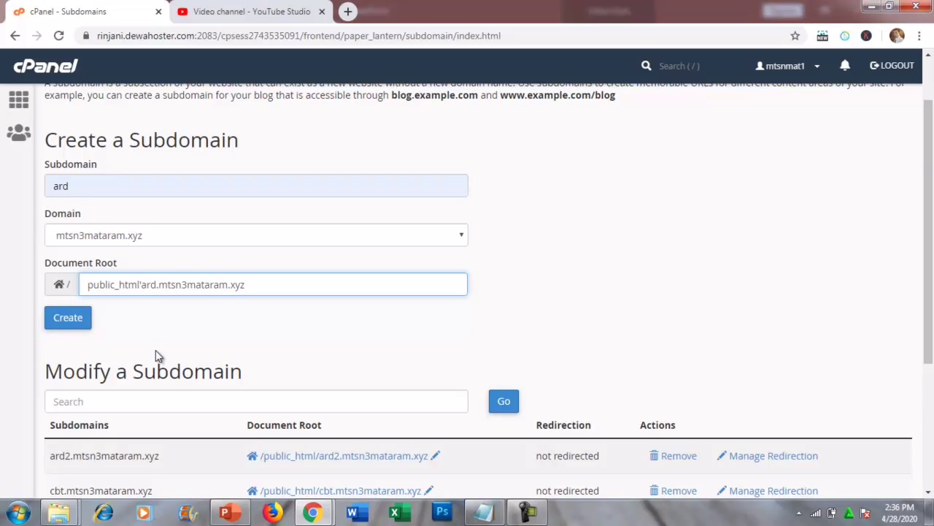
type("/")
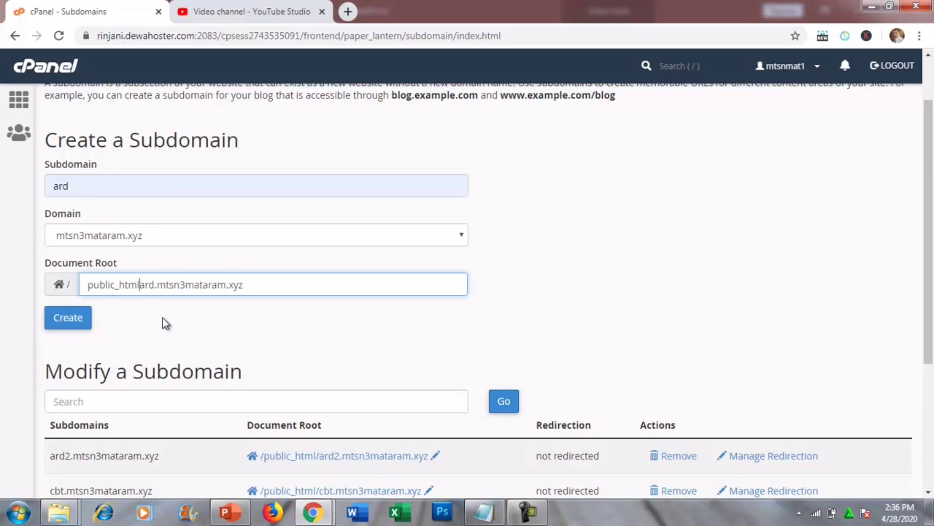
left_click(84, 319)
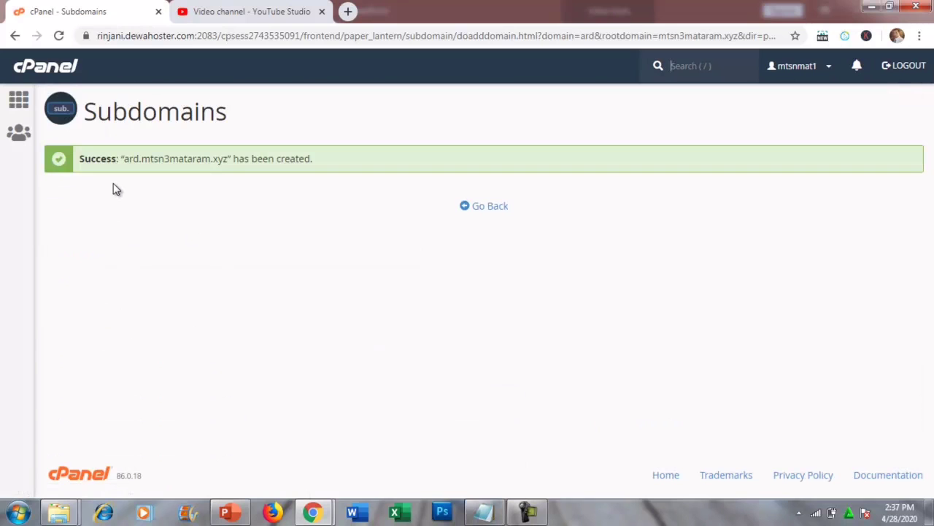
left_click(493, 208)
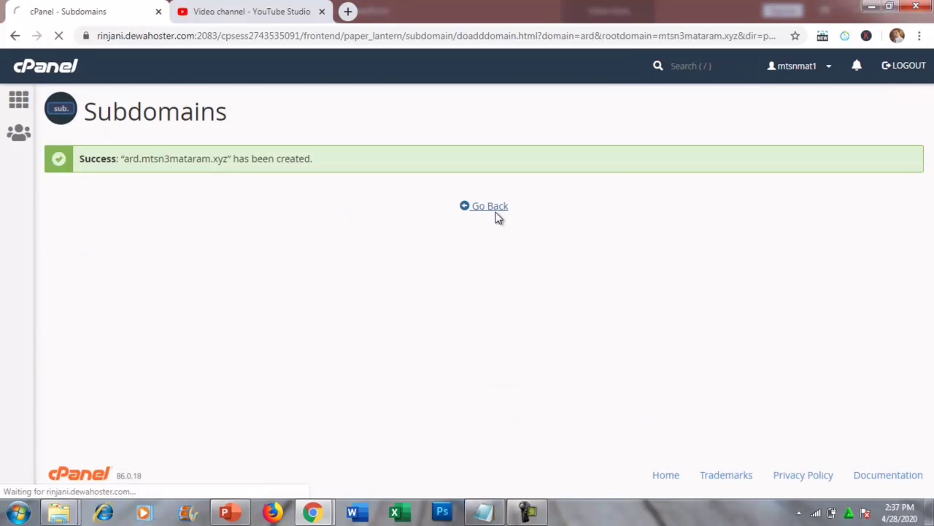
Create a new MySQL database named ardmadrasah (mtsnmat1_ardmadrasah).
left_click(25, 112)
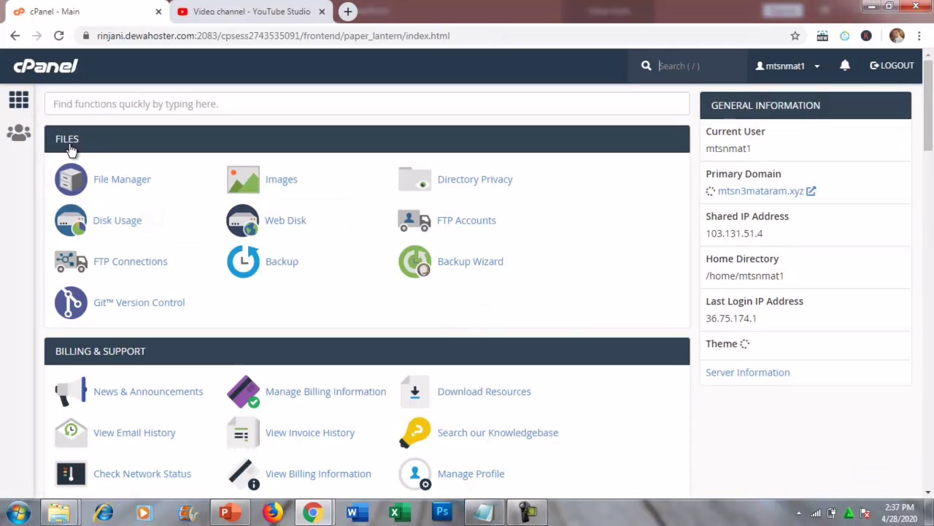
scroll(323, 365, "down", 3)
scroll(323, 361, "down", 2)
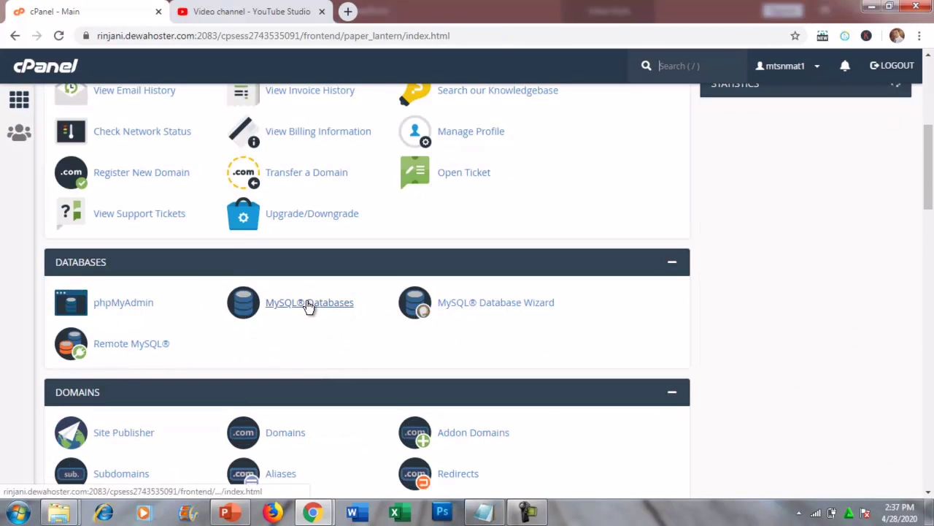
left_click(308, 308)
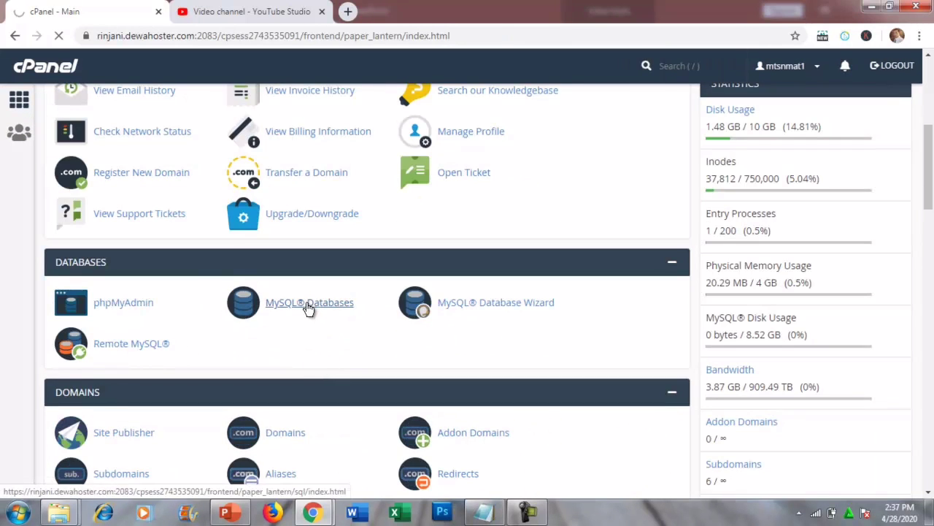
scroll(208, 277, "down", 1)
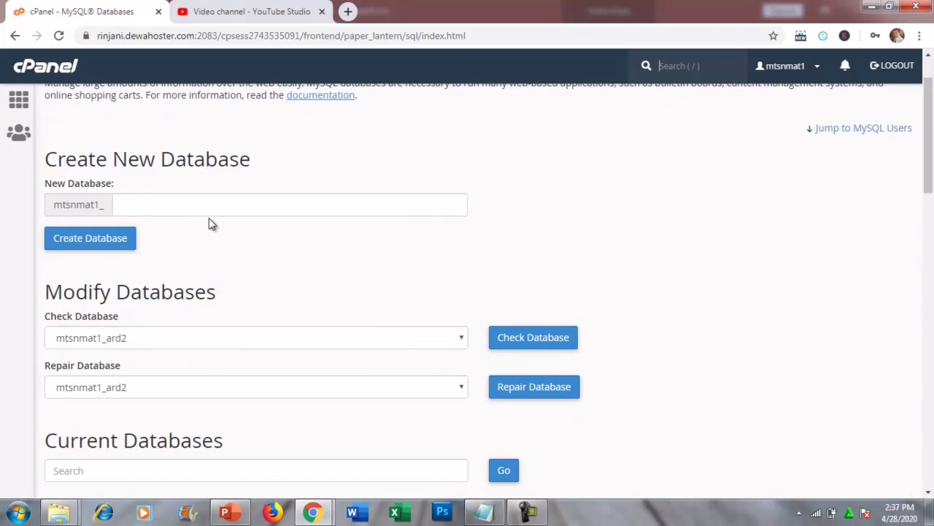
left_click(206, 210)
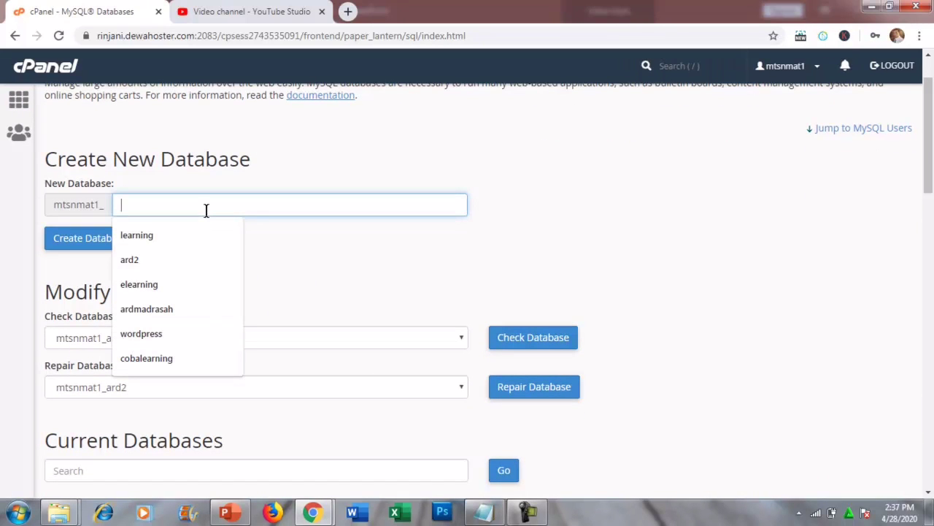
type("ardmadrasah")
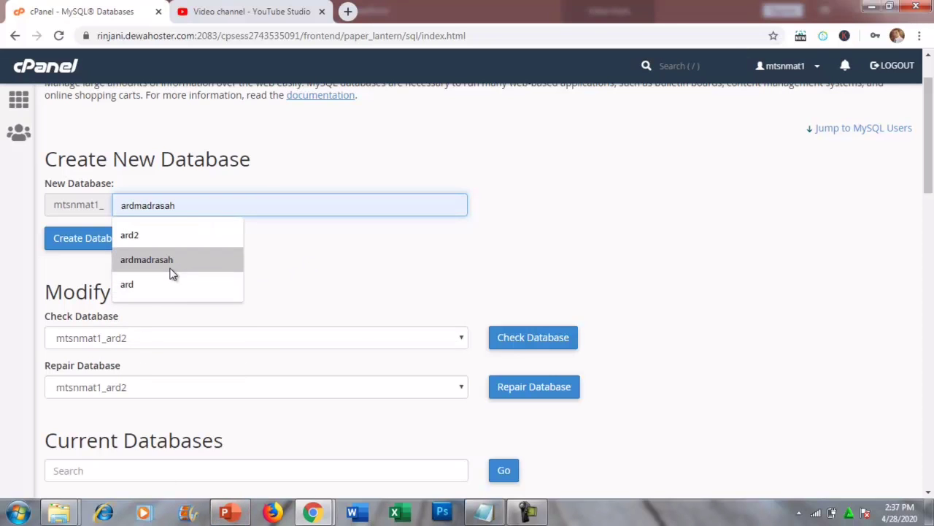
left_click(171, 272)
scroll(190, 307, "down", 2)
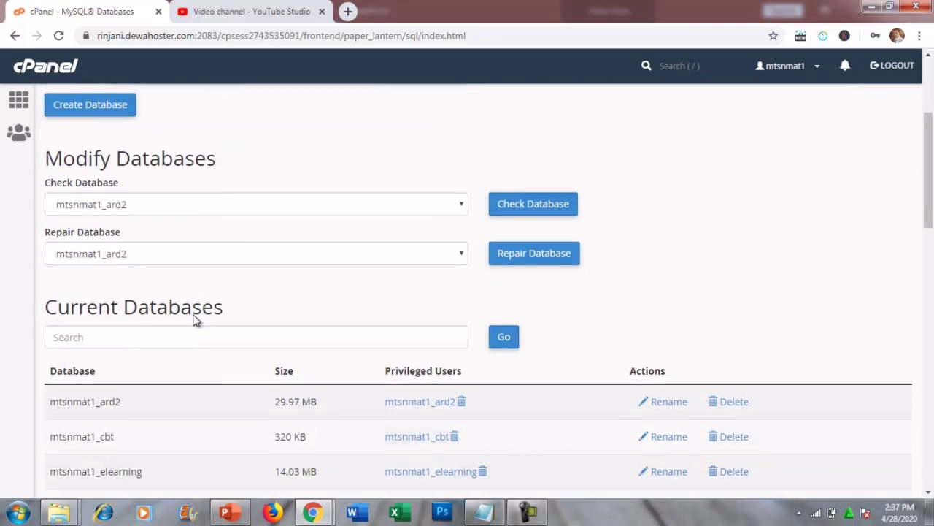
scroll(167, 234, "up", 1)
left_click(118, 249)
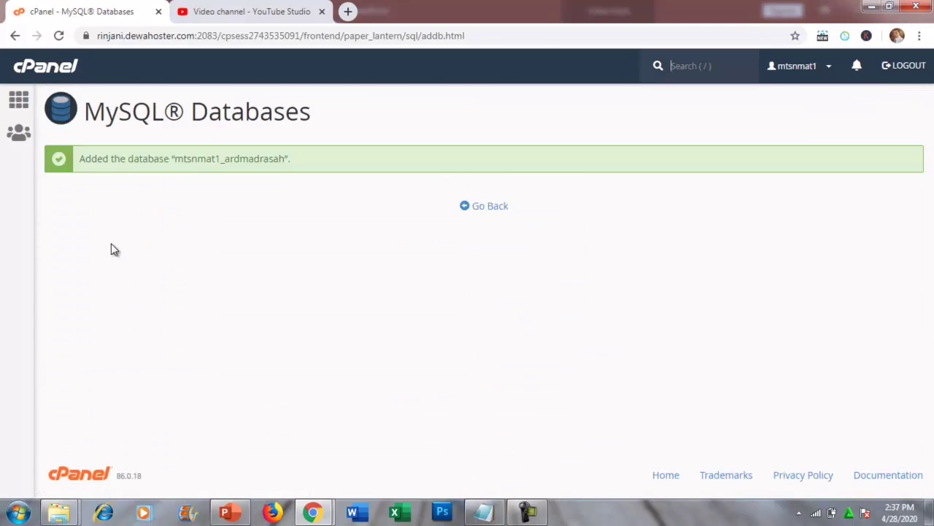
left_click(490, 207)
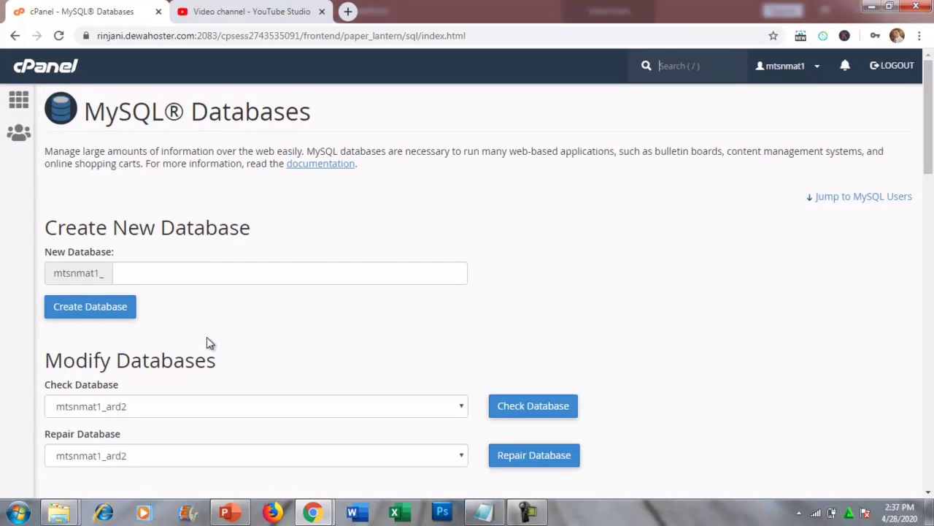
Create MySQL user ardmadrasah, entering and confirming the user's password.
scroll(288, 346, "down", 4)
scroll(289, 346, "down", 6)
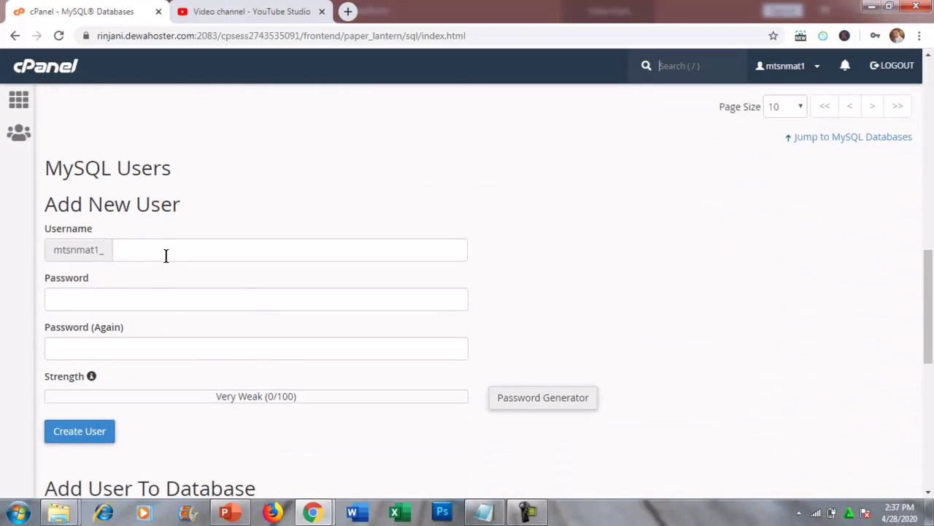
left_click(167, 252)
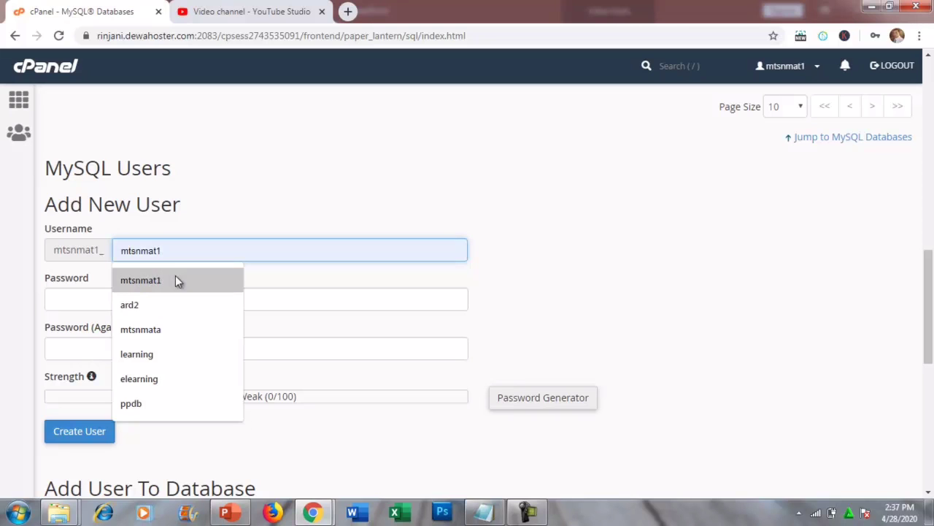
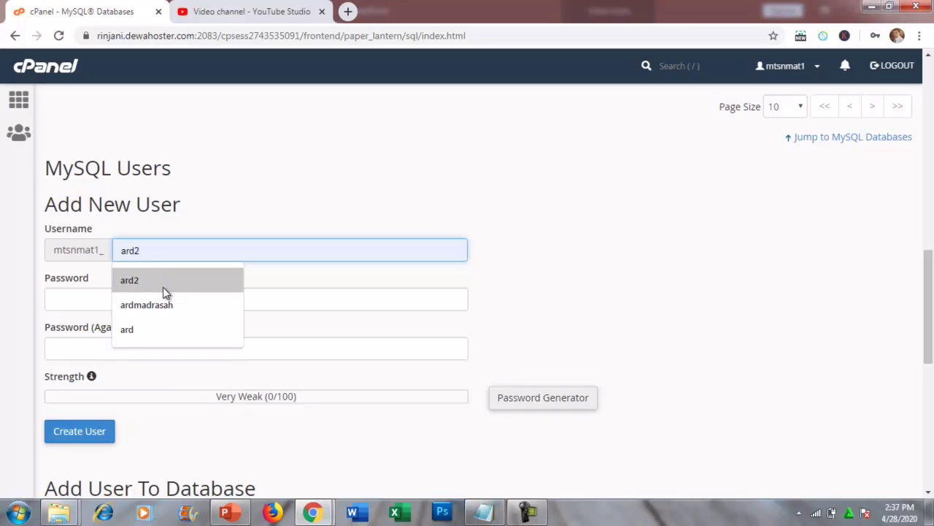
left_click(168, 303)
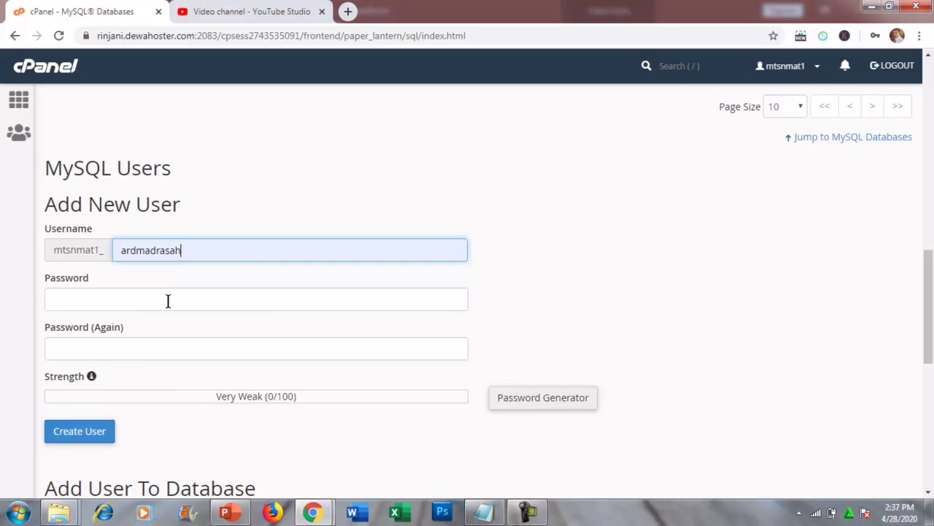
left_click(168, 300)
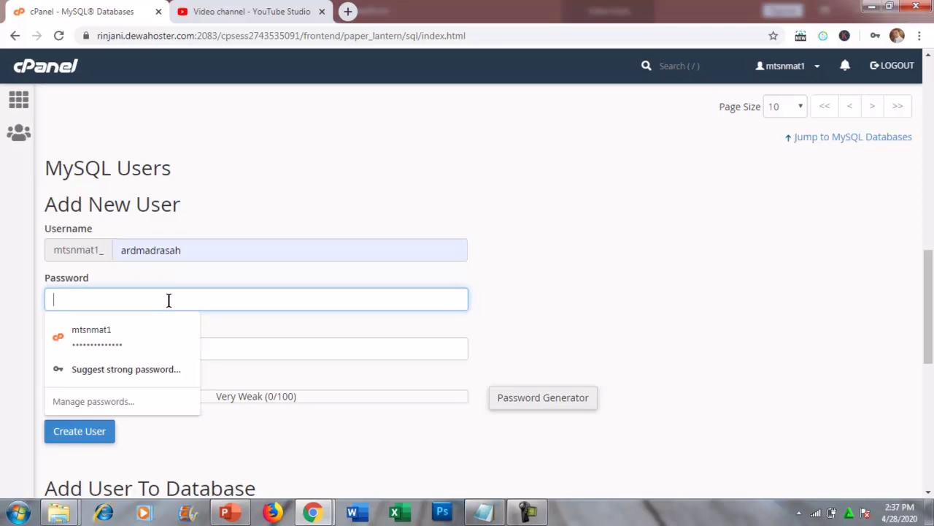
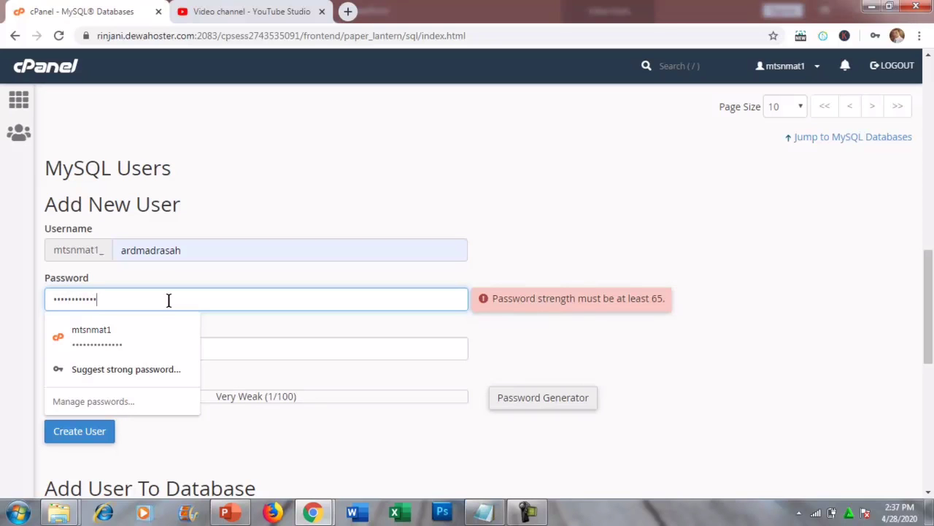
left_click(287, 346)
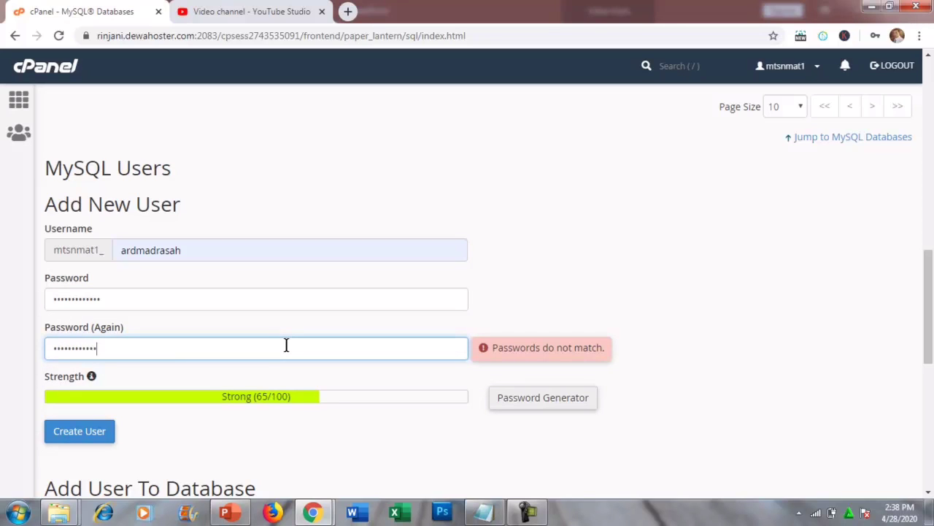
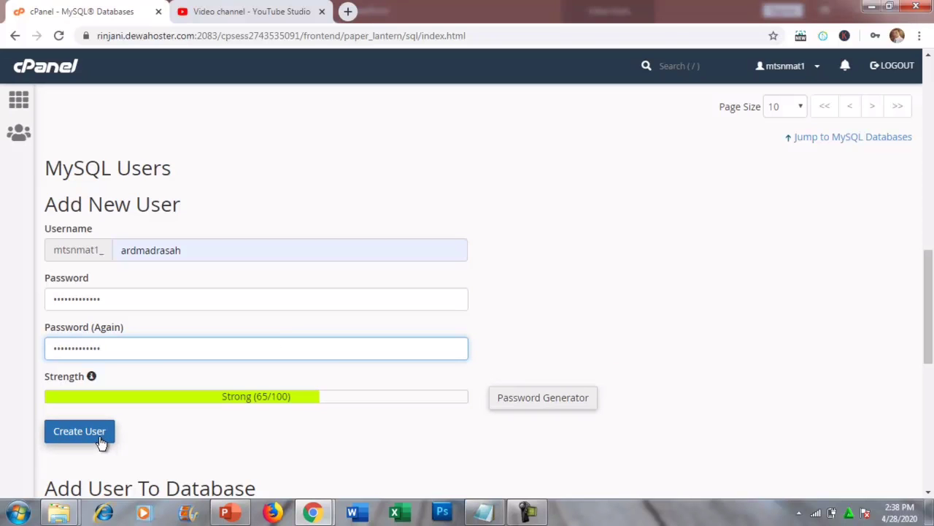
left_click(100, 442)
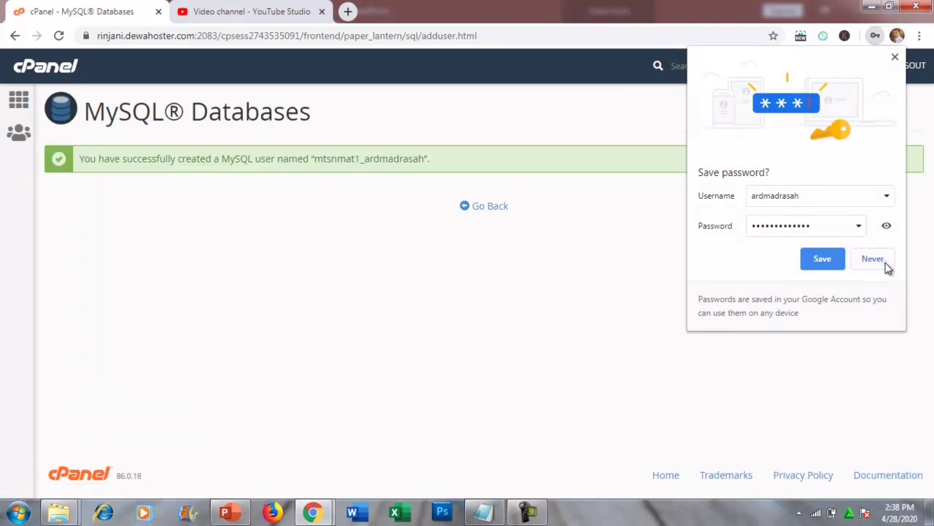
Decline Chrome's offer to save the password and return to the MySQL Databases page.
left_click(882, 263)
left_click(491, 208)
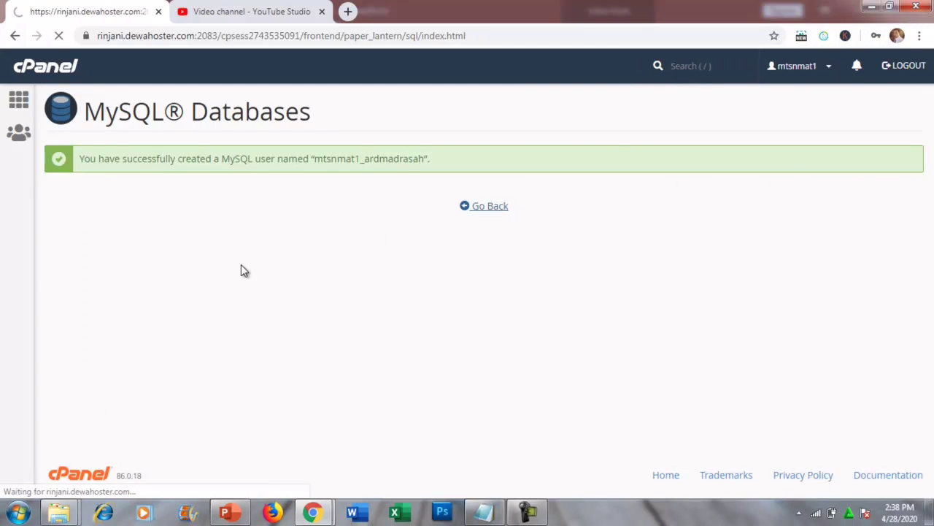
scroll(241, 264, "down", 3)
scroll(158, 343, "down", 5)
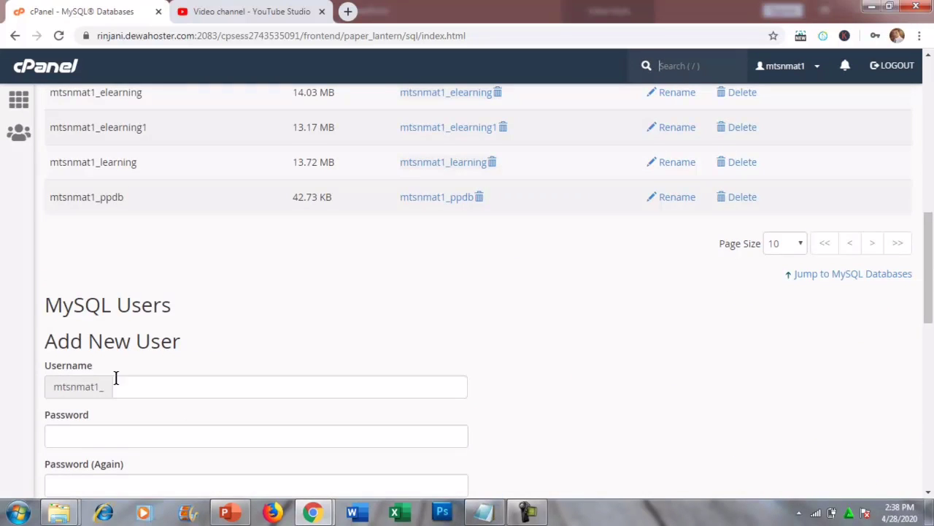
Grant user mtsnmat1_ardmadrasah ALL PRIVILEGES on database mtsnmat1_ardmadrasah.
scroll(115, 378, "down", 3)
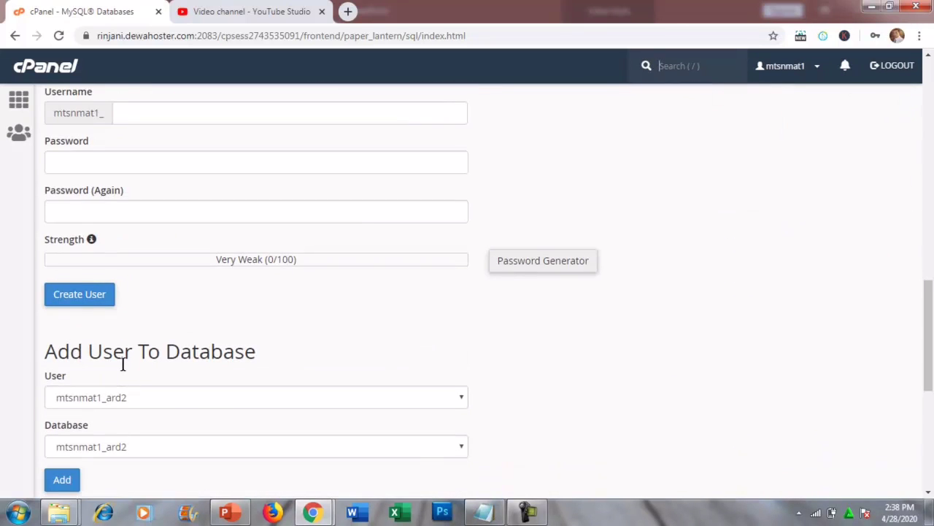
scroll(170, 358, "down", 1)
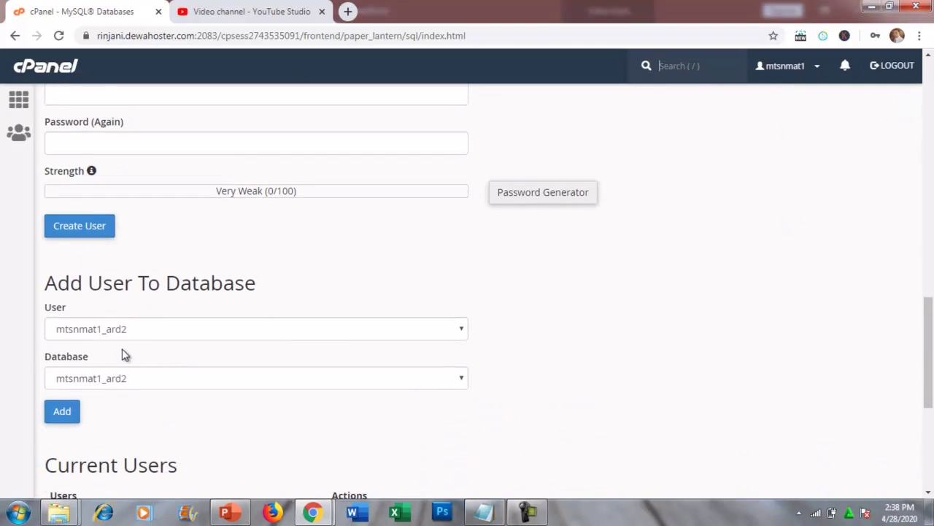
left_click(155, 337)
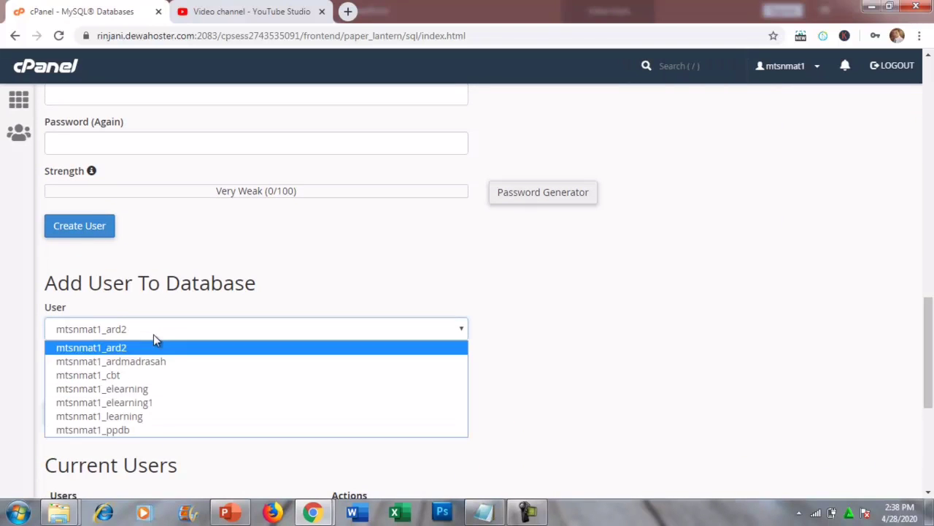
left_click(166, 361)
left_click(168, 385)
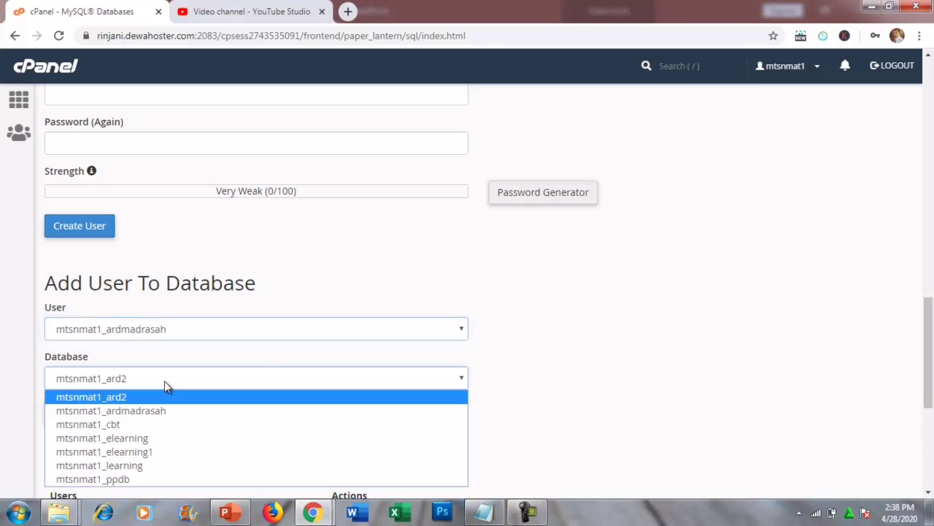
left_click(173, 413)
scroll(130, 371, "down", 2)
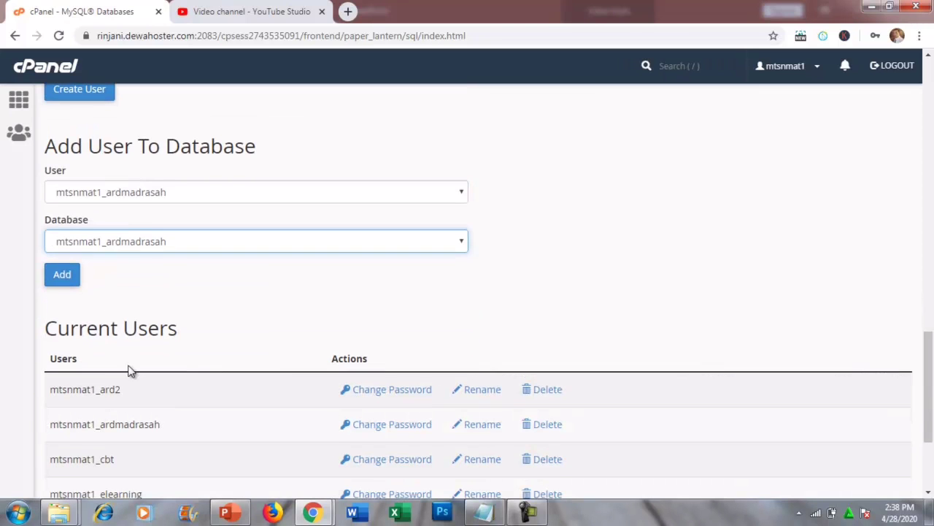
left_click(70, 285)
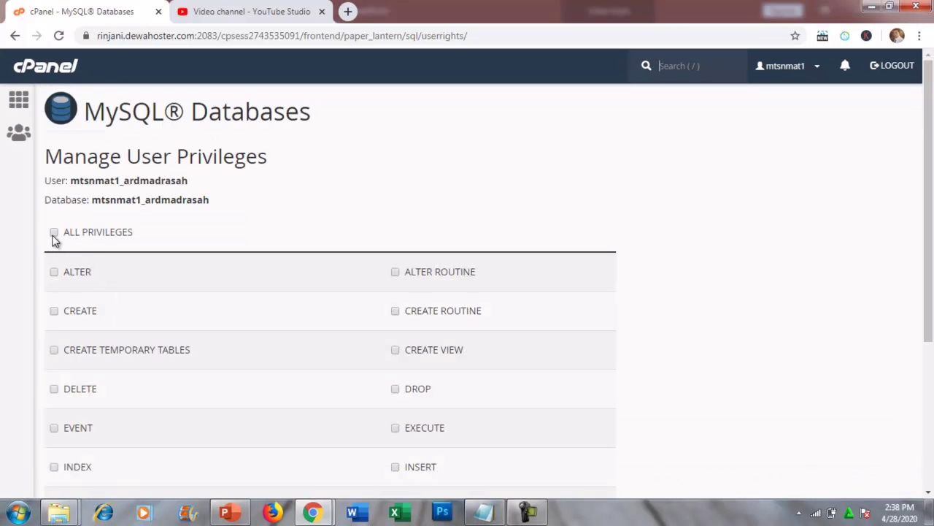
left_click(54, 233)
scroll(202, 351, "down", 3)
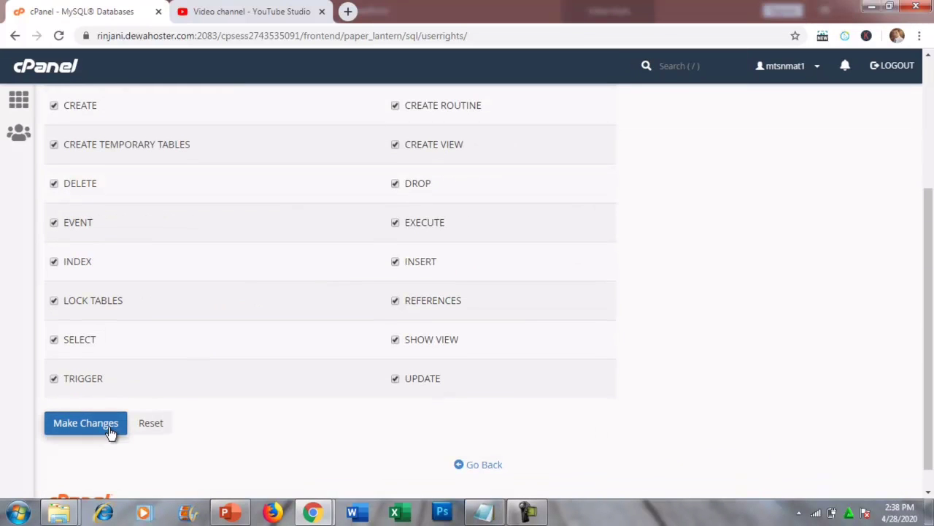
left_click(109, 430)
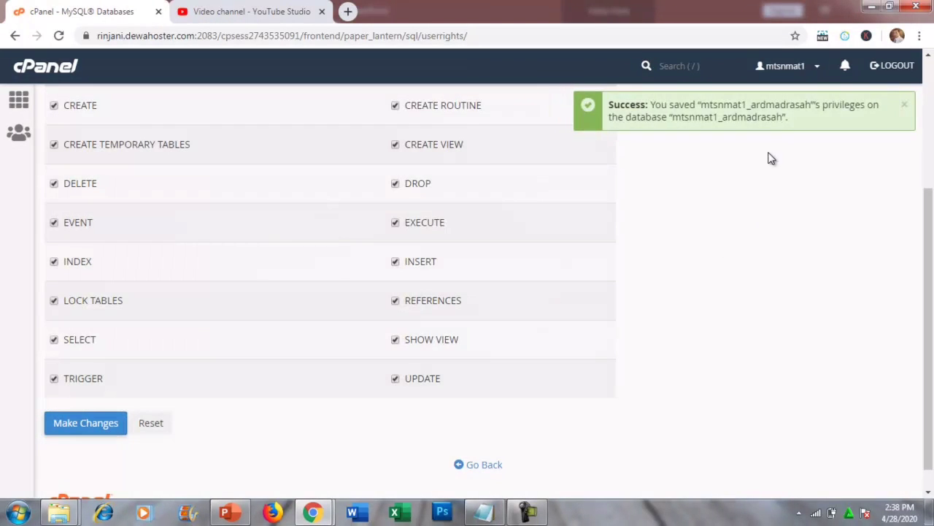
left_click(471, 471)
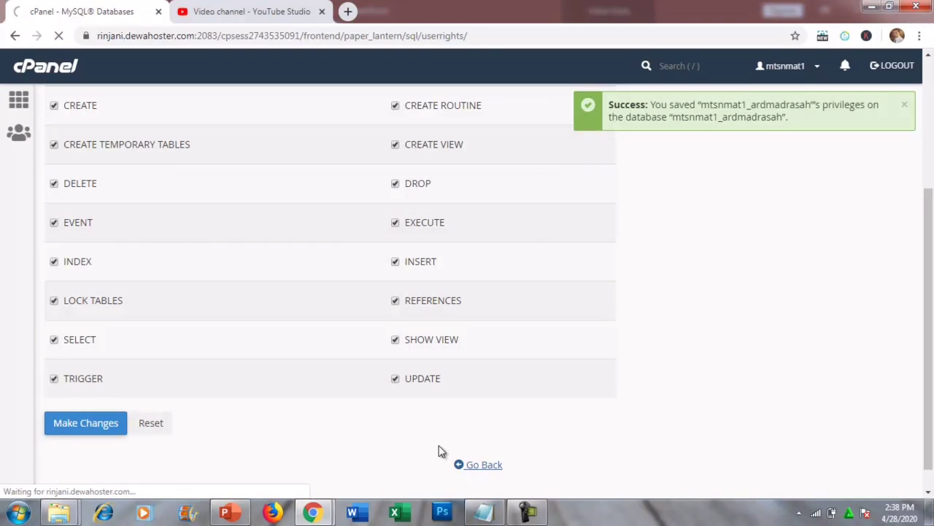
scroll(184, 325, "down", 2)
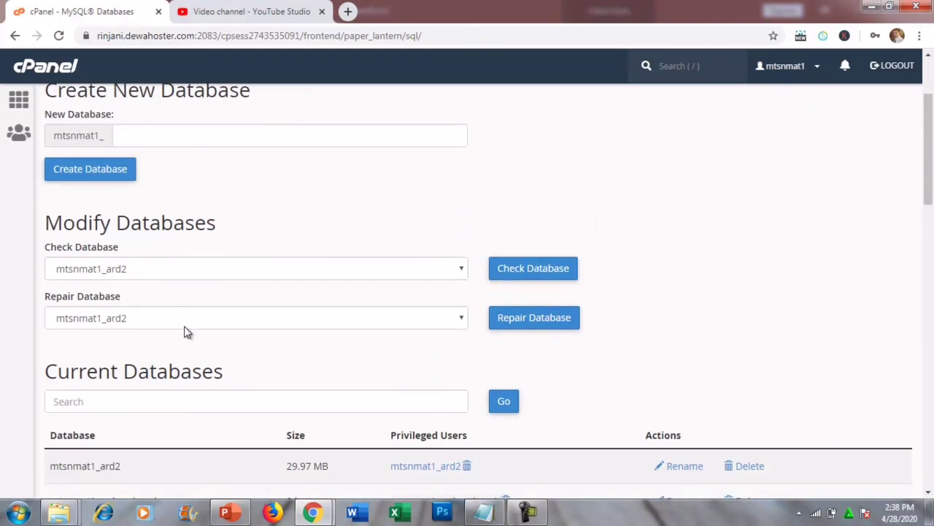
Copy the mtsnmat1_ardmadrasah database name and open a blank Notepad window.
scroll(184, 332, "down", 2)
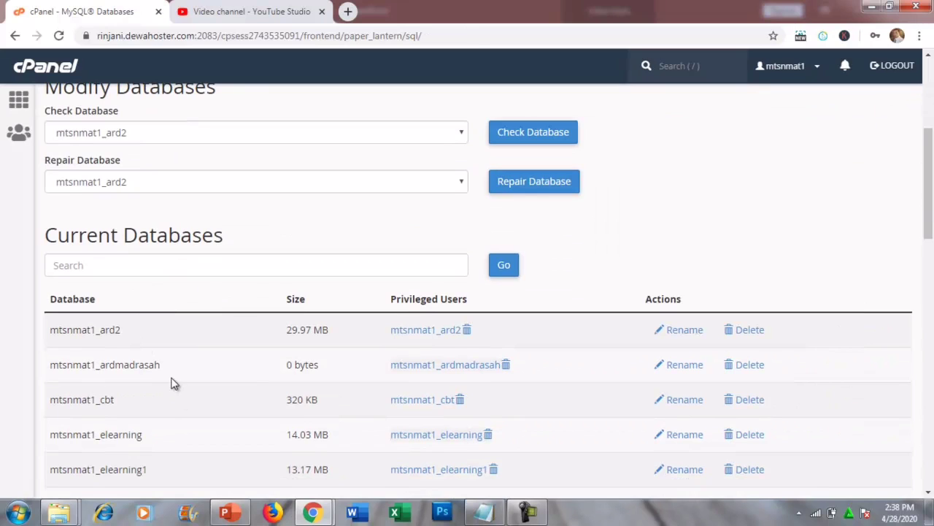
left_click_drag(160, 365, 51, 372)
key("ctrl+c")
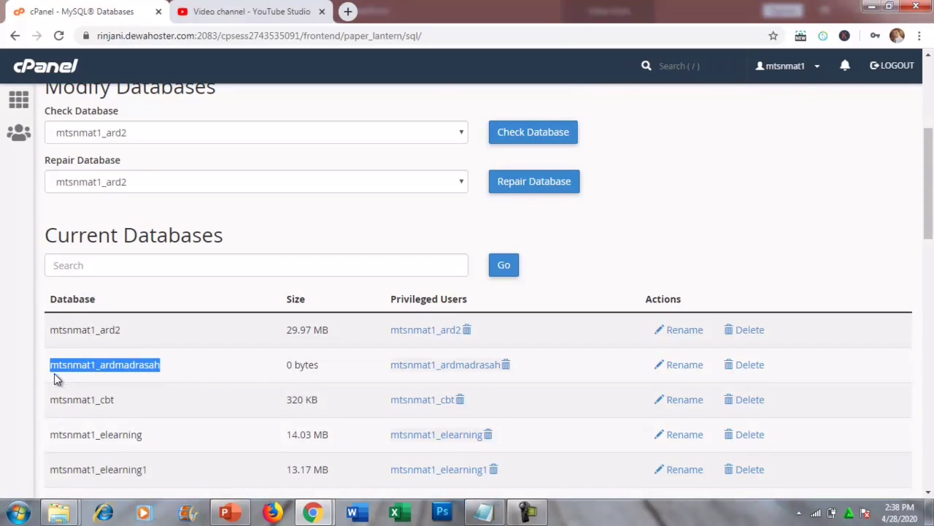
left_click(484, 513)
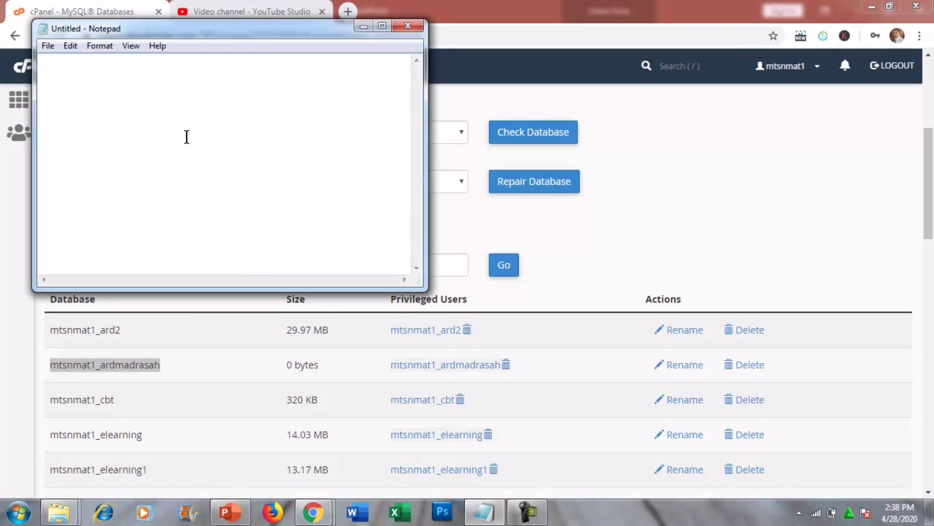
Paste the mtsnmat1_ardmadrasah database name into Notepad, then return to the cPanel page.
key("ctrl+v")
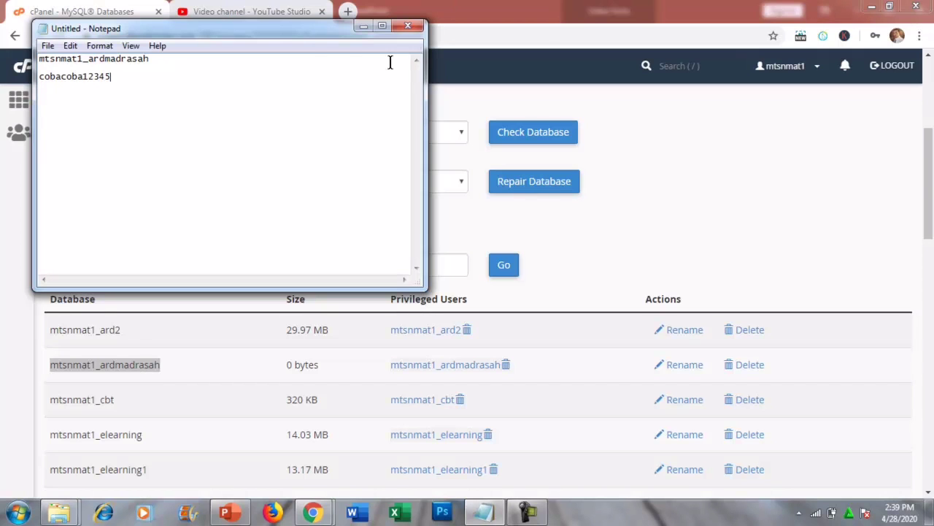
left_click(537, 368)
scroll(4, 309, "down", 3)
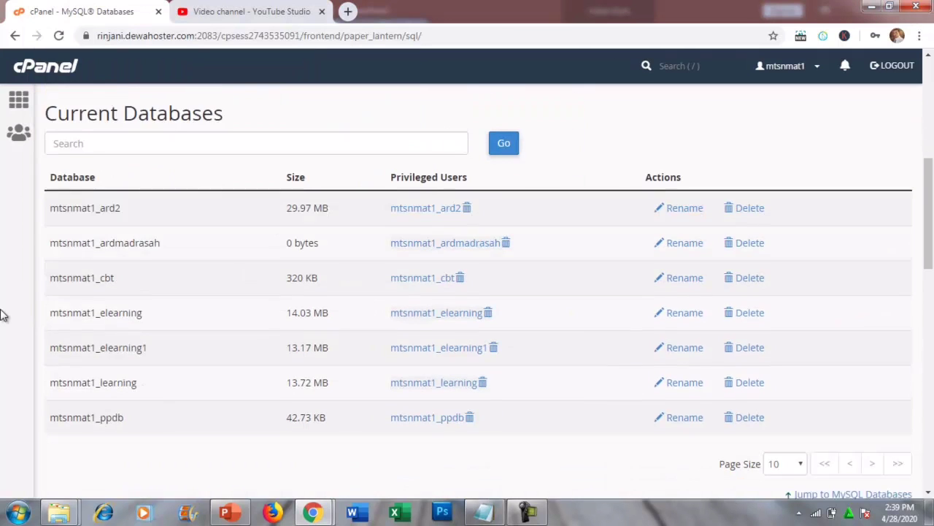
Return to the cPanel home dashboard and launch phpMyAdmin from the Databases section.
scroll(11, 271, "up", 4)
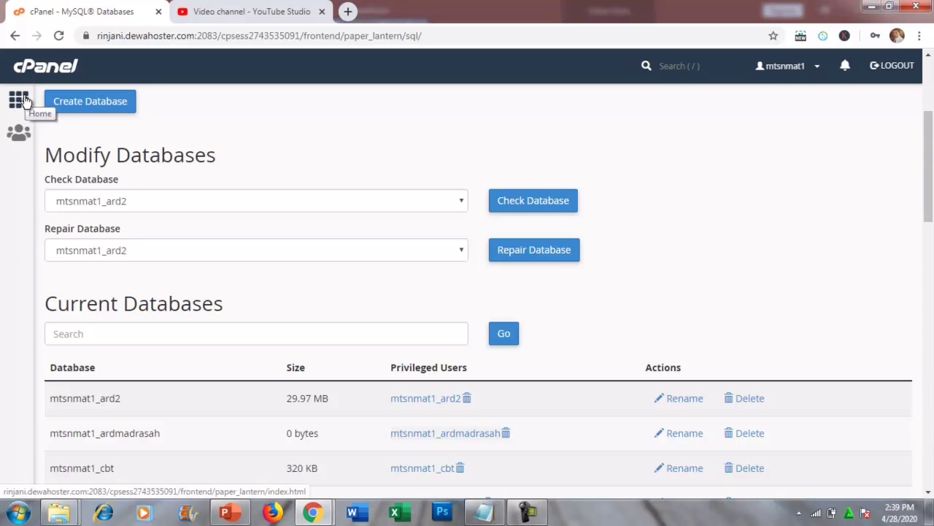
left_click(25, 100)
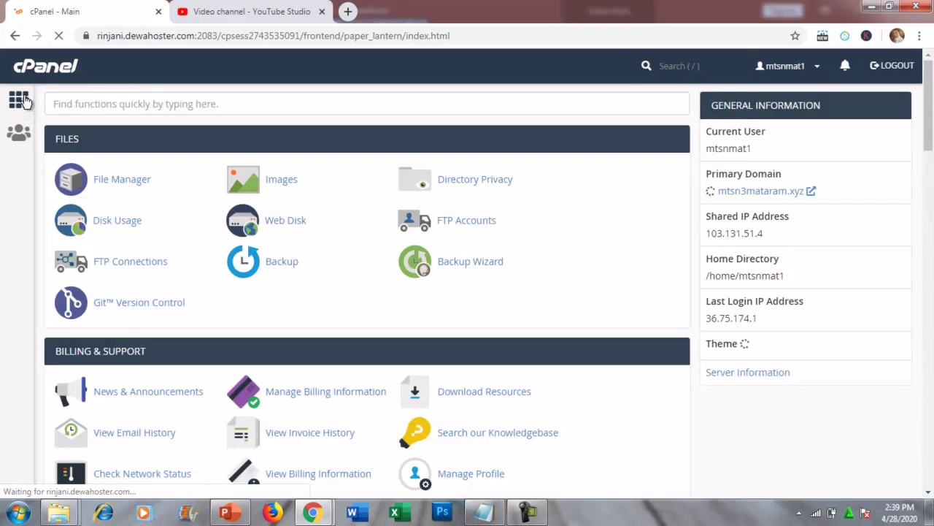
scroll(124, 354, "down", 6)
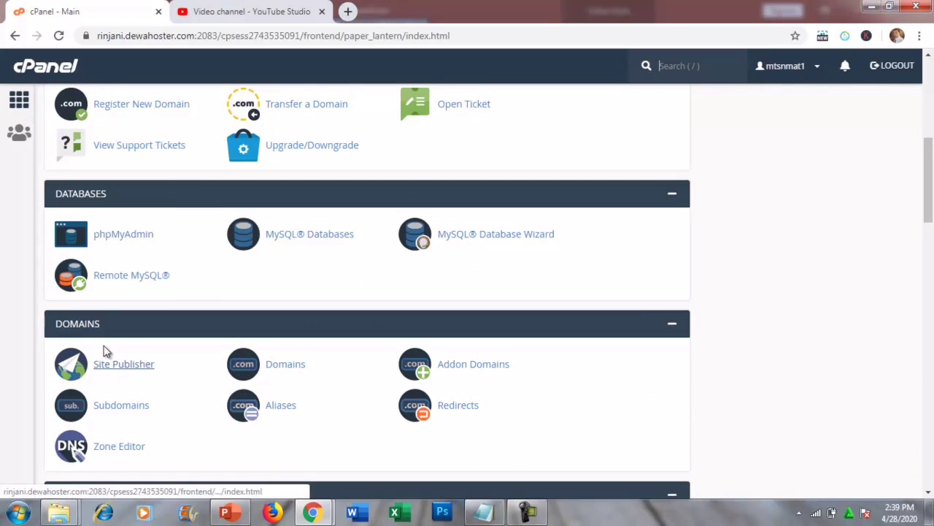
left_click(117, 244)
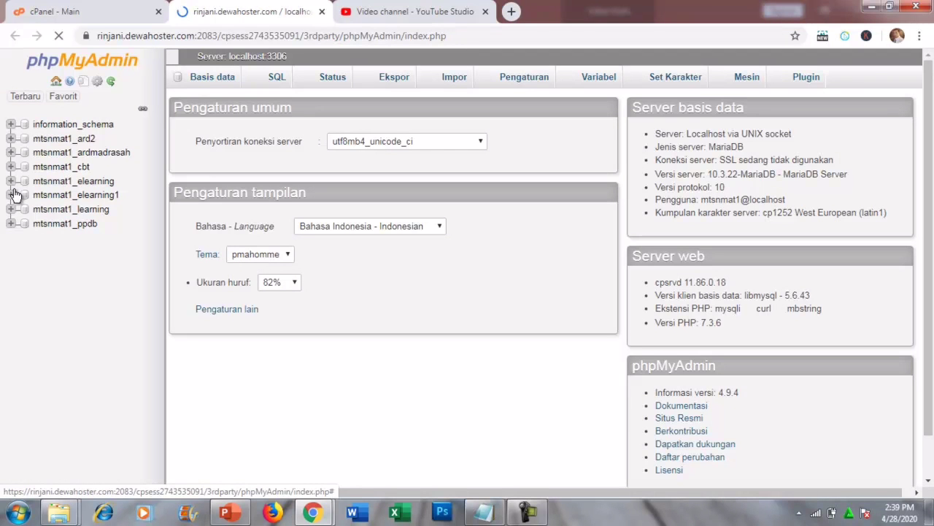
Select the mtsnmat1_ardmadrasah database and bring up its Impor page.
left_click(43, 153)
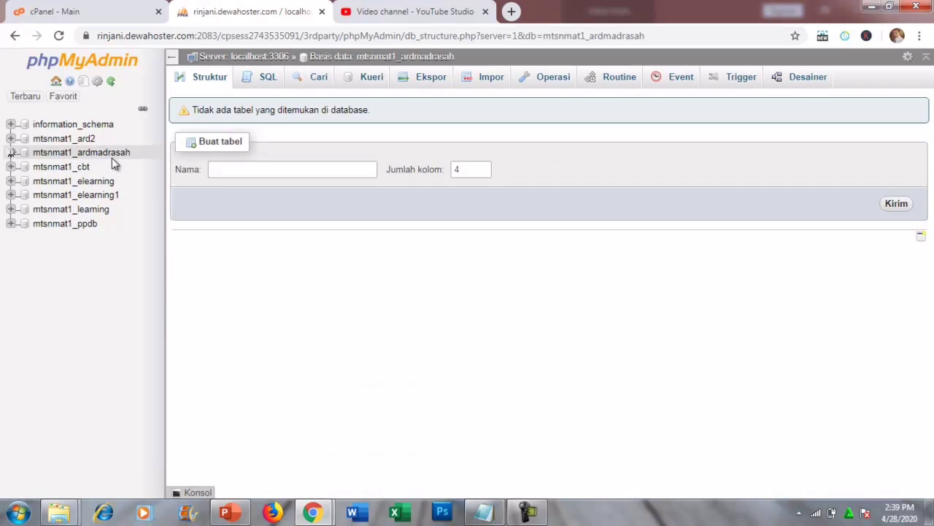
left_click(490, 79)
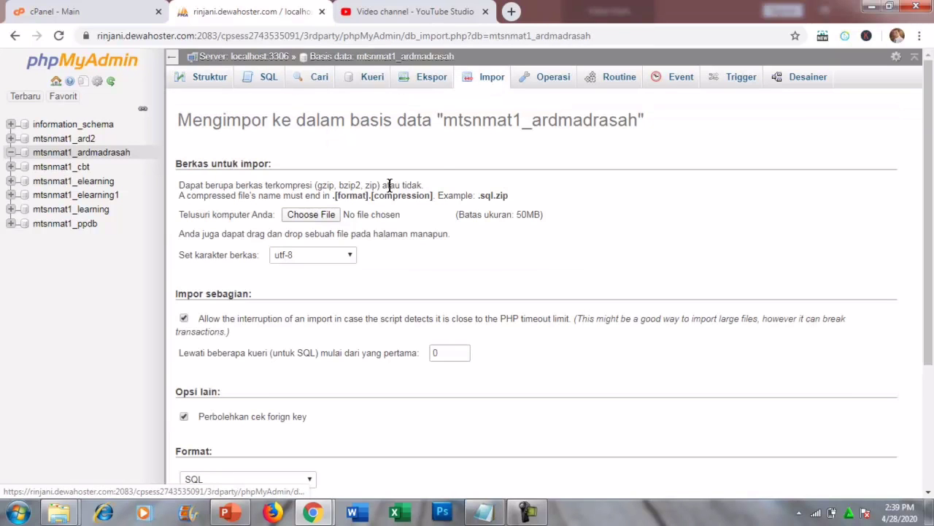
Choose Documents > ARD > BahanARD > Databaseard.sql as the import file and submit it with Kirim.
left_click(325, 222)
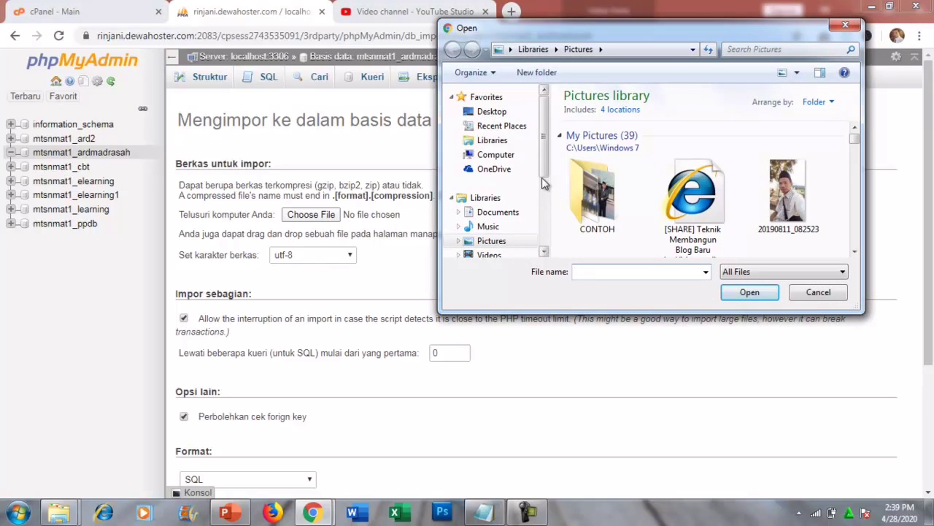
left_click(546, 212)
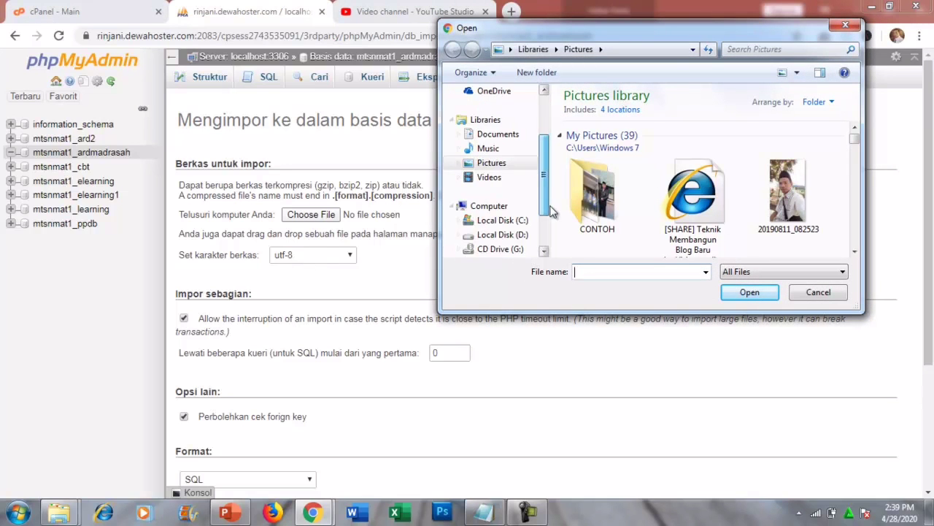
left_click(499, 135)
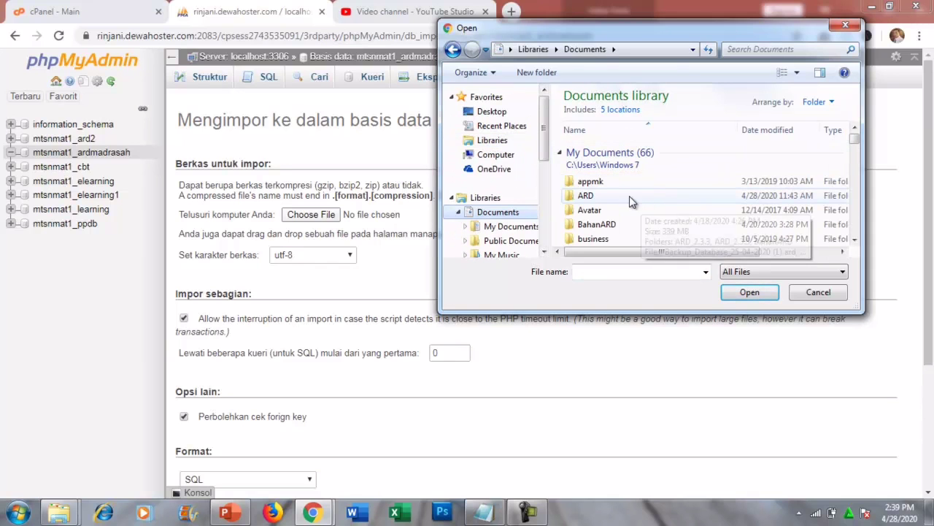
left_click(628, 197)
double_click(628, 197)
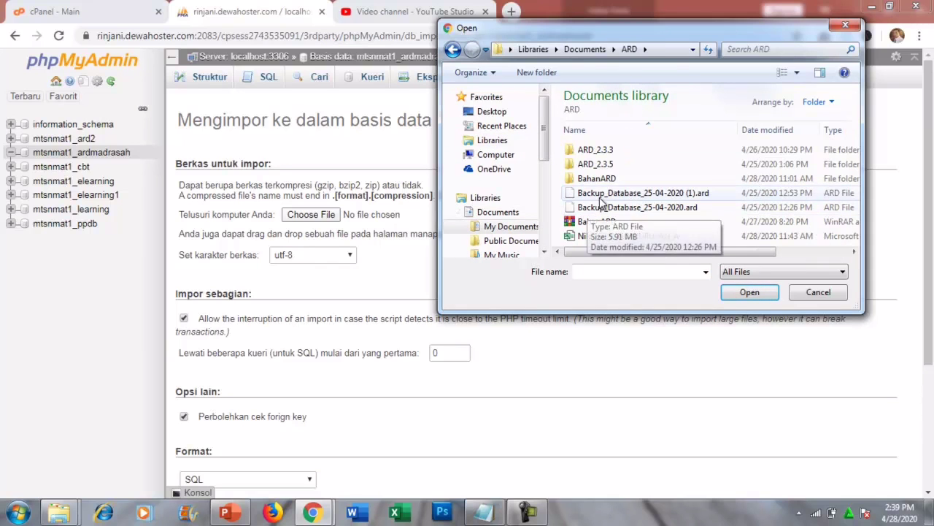
double_click(600, 181)
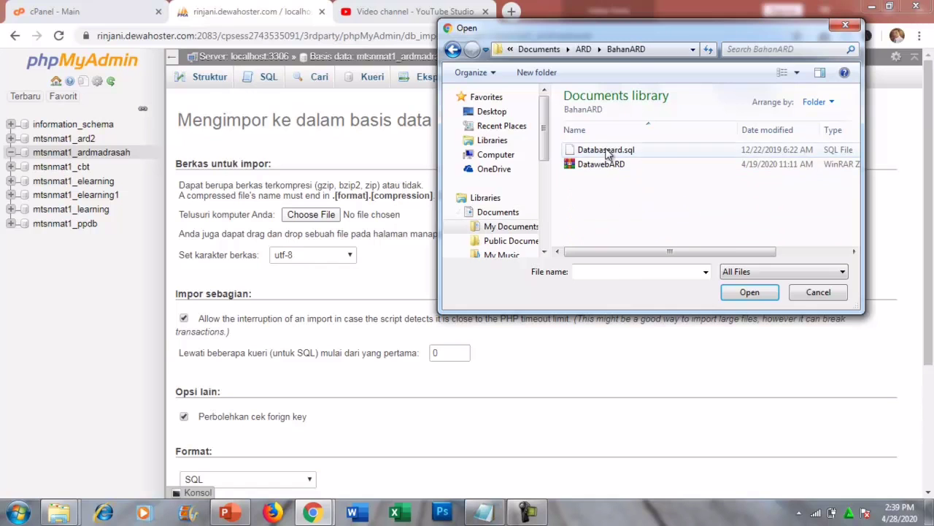
left_click(606, 150)
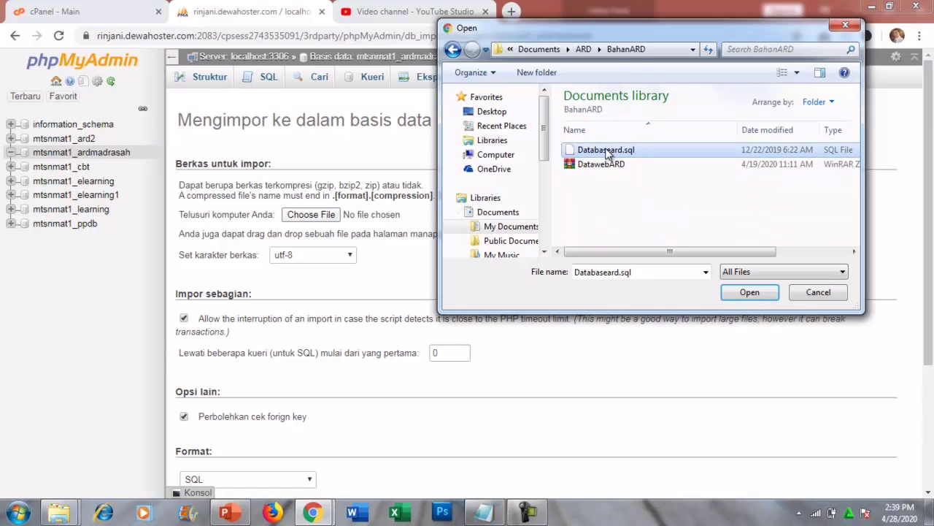
left_click(750, 293)
scroll(344, 403, "down", 3)
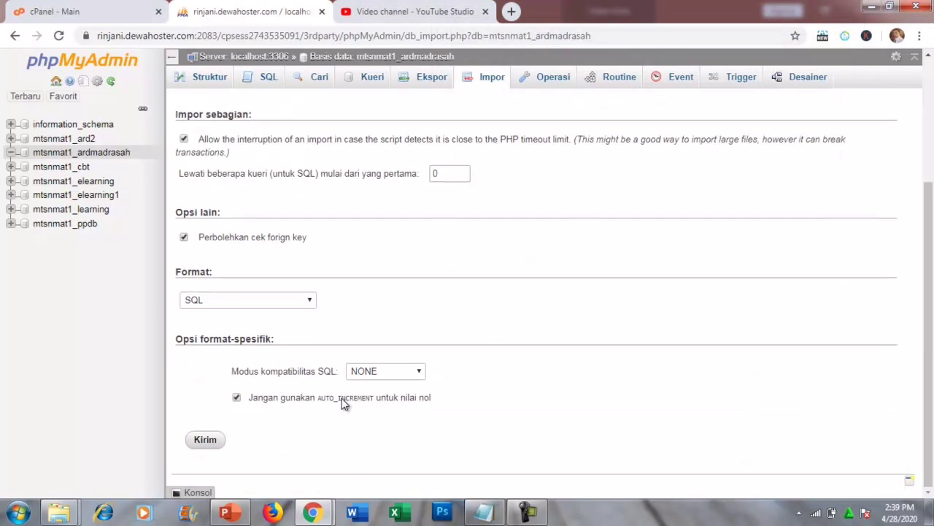
left_click(197, 444)
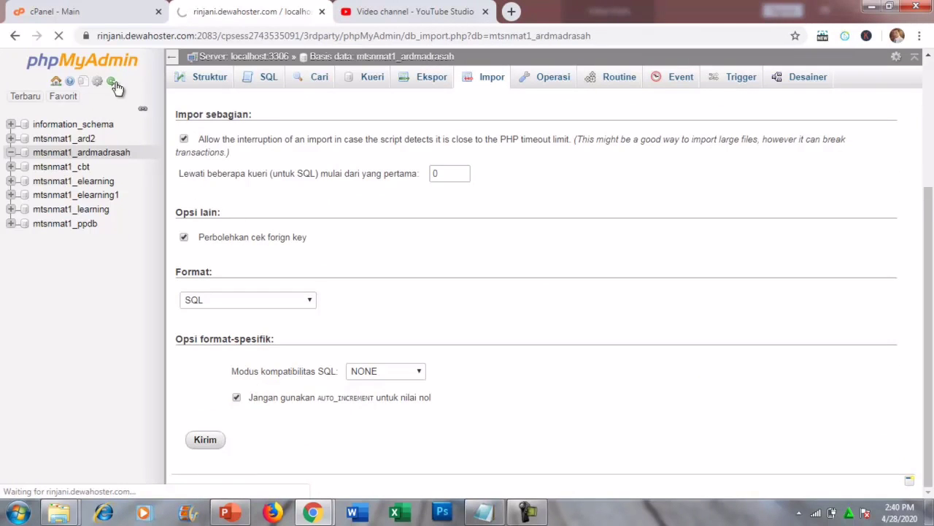
Open cPanel File Manager at the ard.mtsn3mataram.xyz site folder.
left_click(87, 12)
scroll(154, 241, "up", 3)
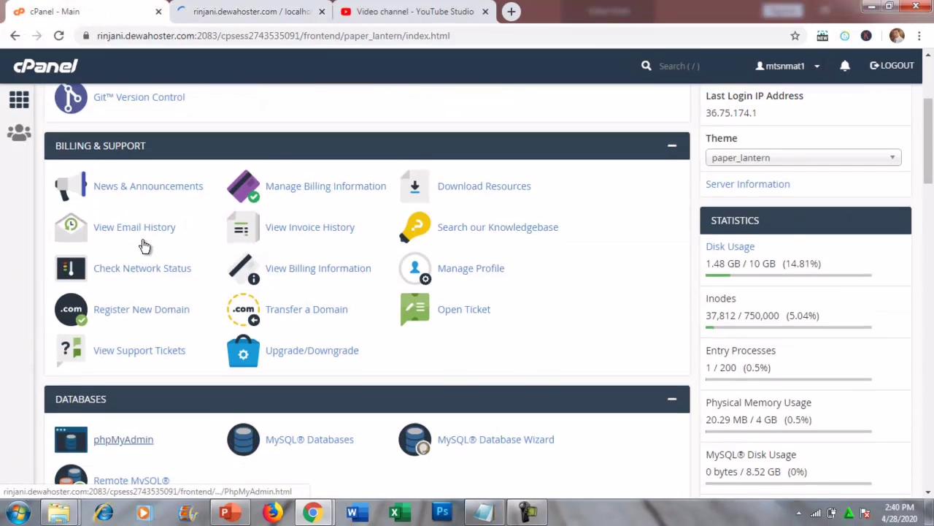
scroll(141, 240, "up", 3)
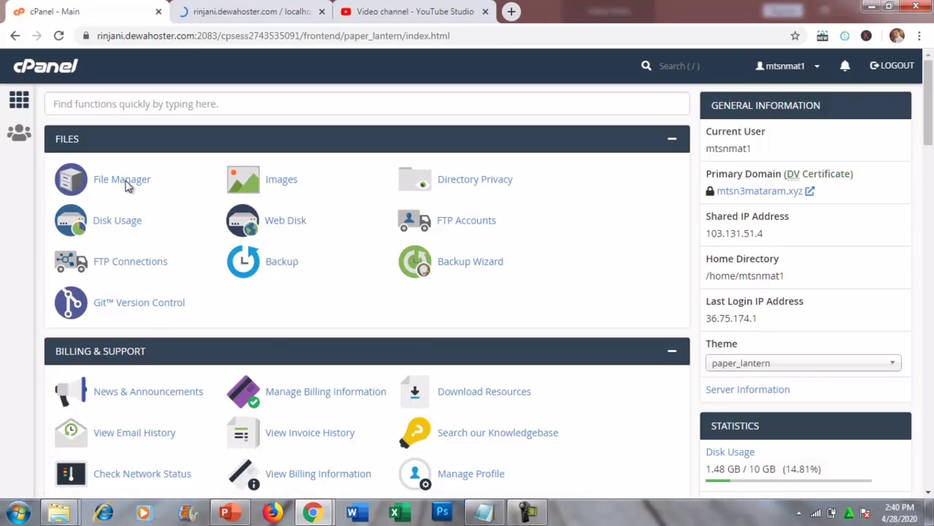
left_click(124, 182)
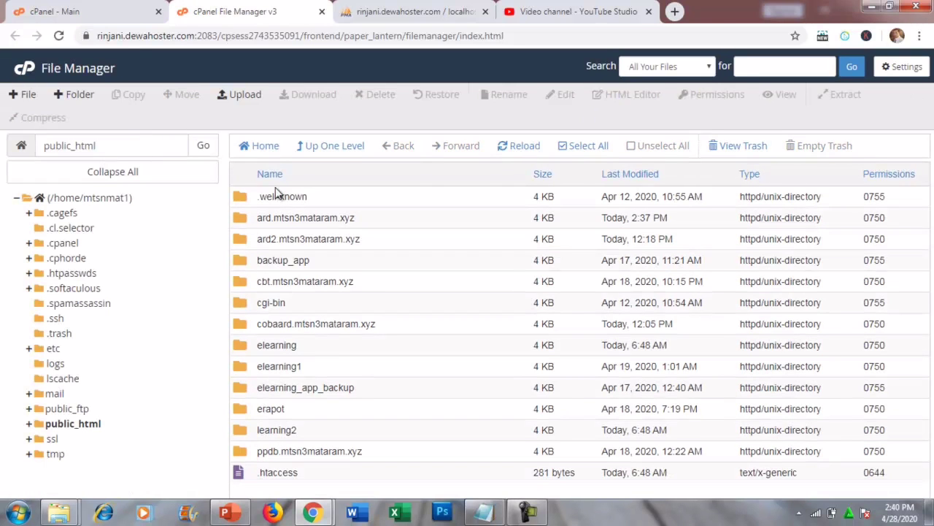
double_click(237, 221)
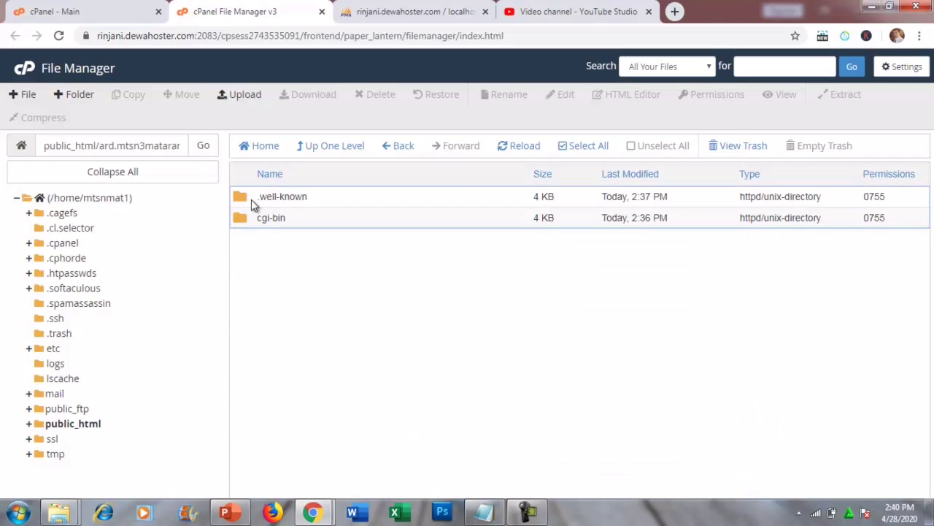
Delete the .well-known and cgi-bin folders, leaving the site folder empty.
left_click(249, 198)
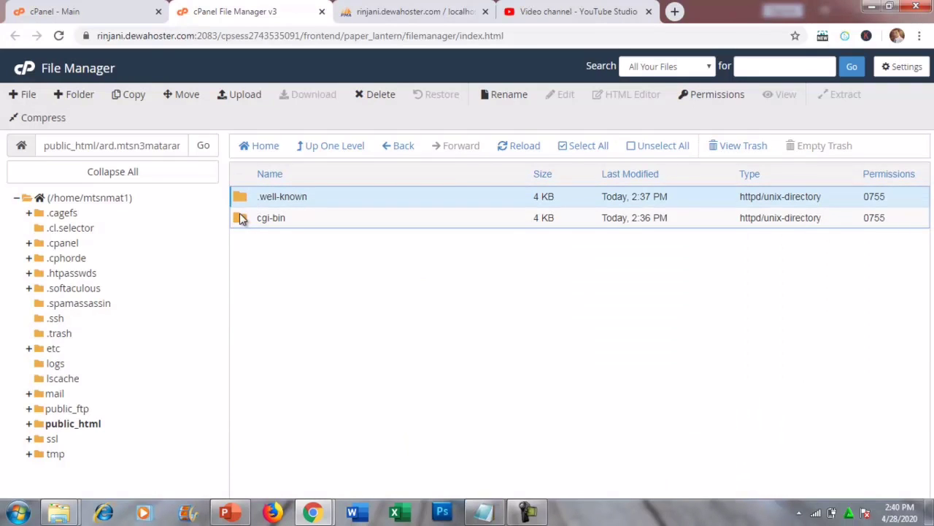
left_click(238, 218, "shift")
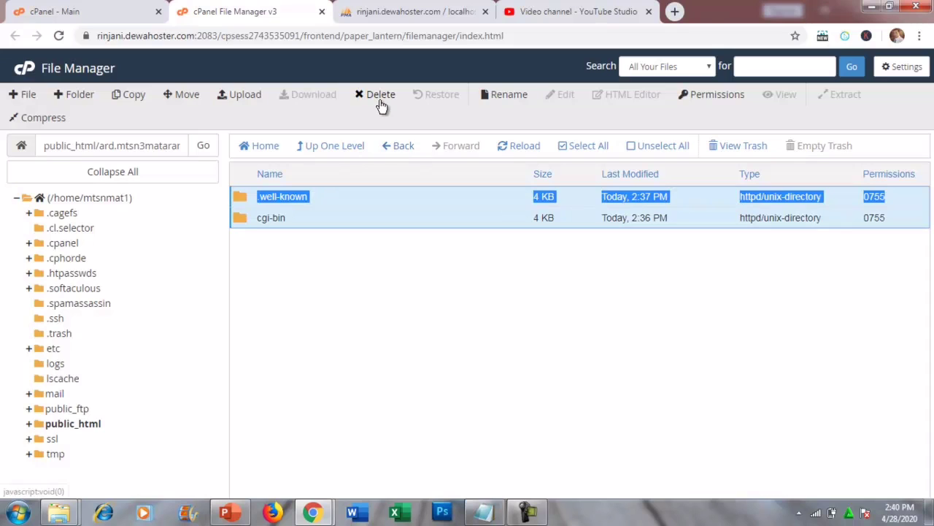
left_click(380, 97)
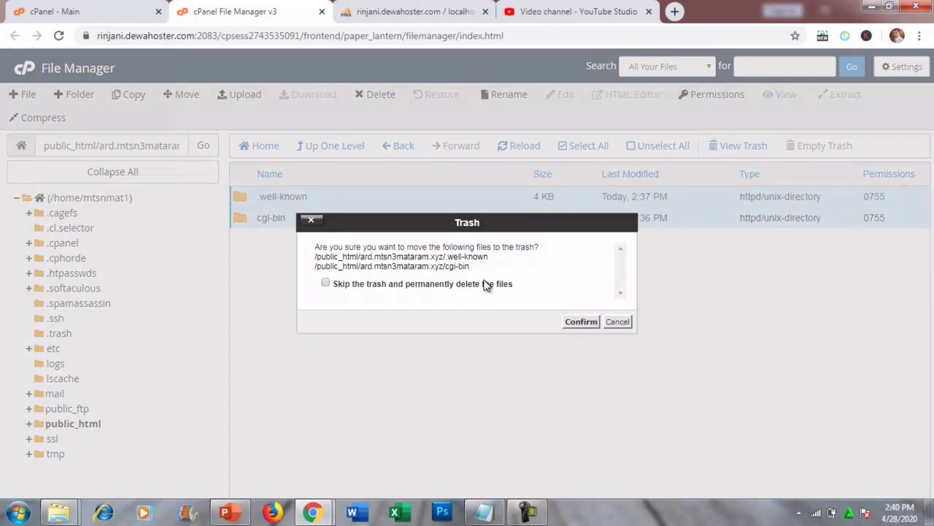
left_click(581, 321)
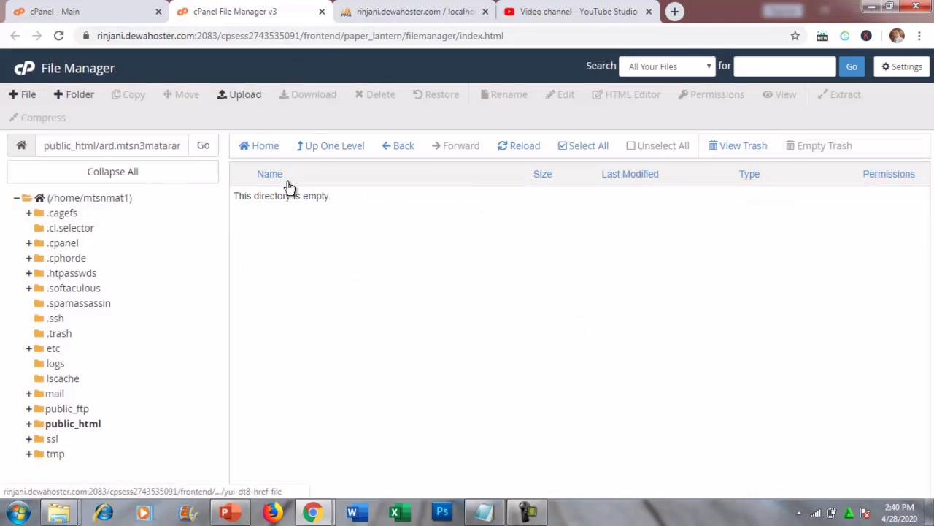
left_click(243, 95)
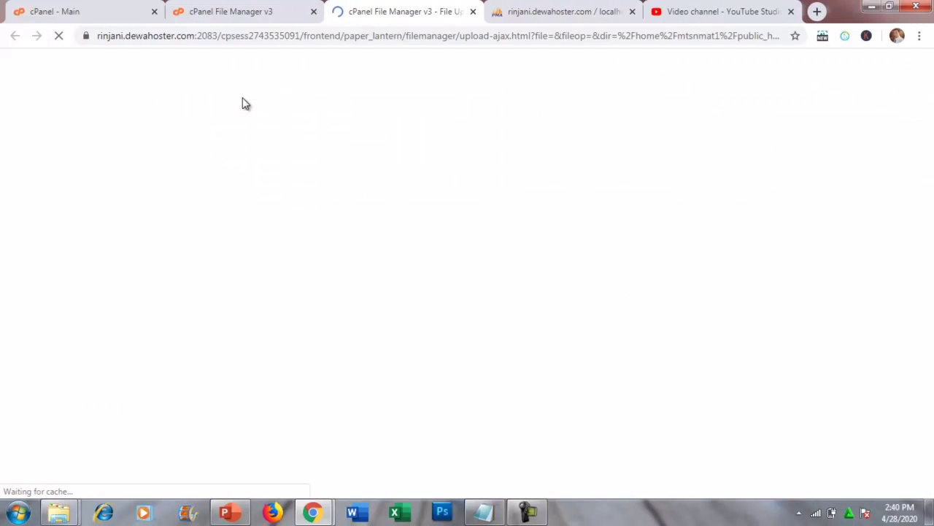
Upload DatawebARD.zip from the BahanARD folder into the site folder.
left_click(466, 288)
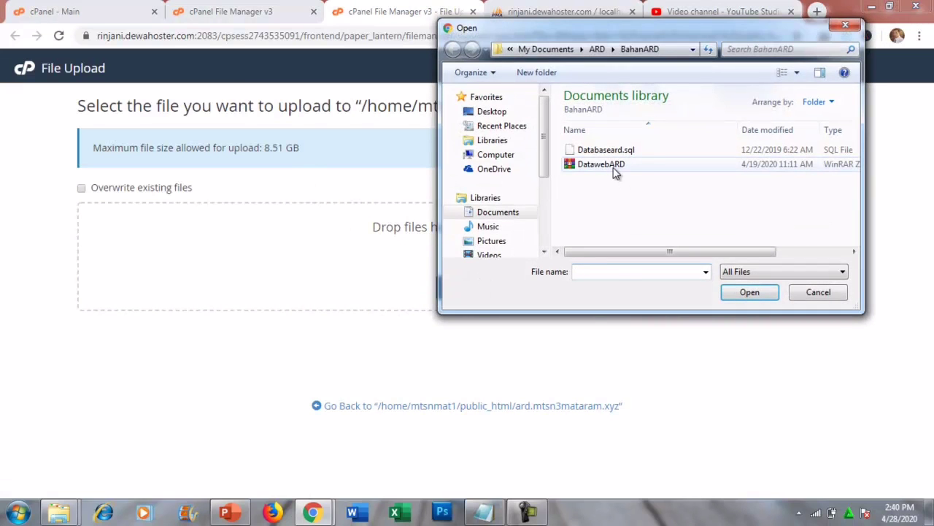
left_click(615, 167)
left_click(750, 294)
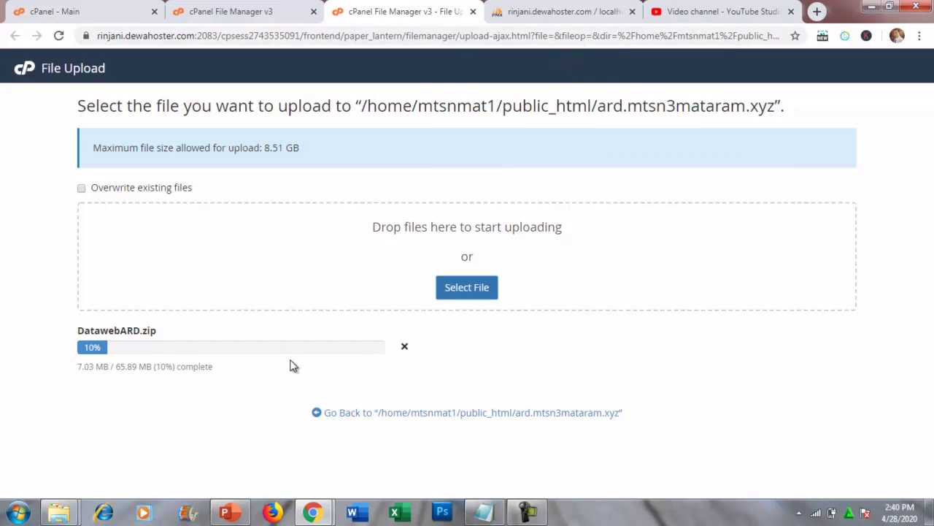
Check phpMyAdmin's 165-query import result, then close it and the finished upload tab.
left_click(536, 15)
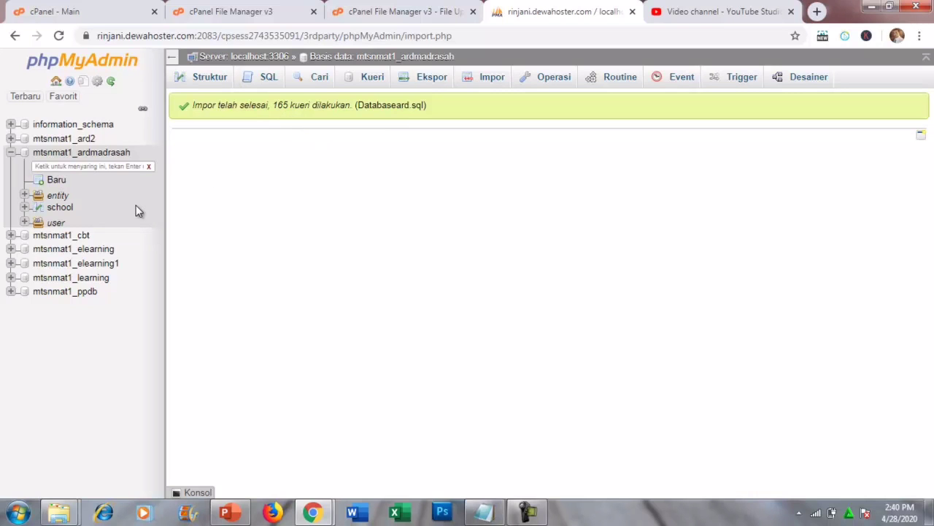
left_click(632, 11)
left_click(413, 16)
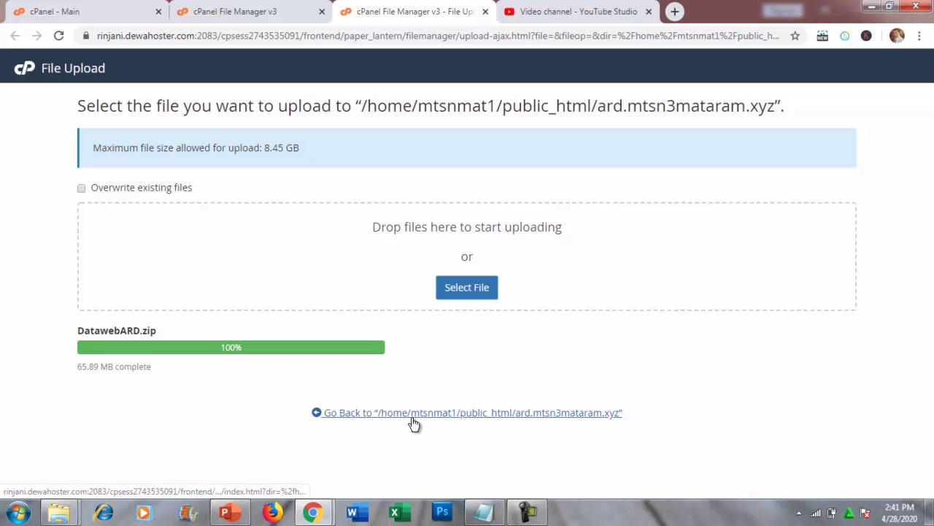
key("ctrl+w")
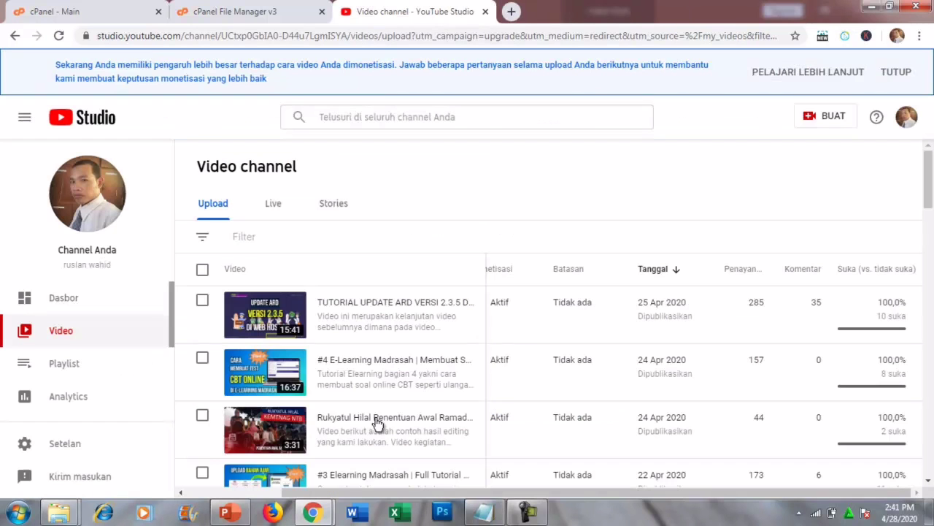
Extract DatawebARD.zip into /public_html/ard.mtsn3mataram.xyz and close the extraction results.
left_click(233, 11)
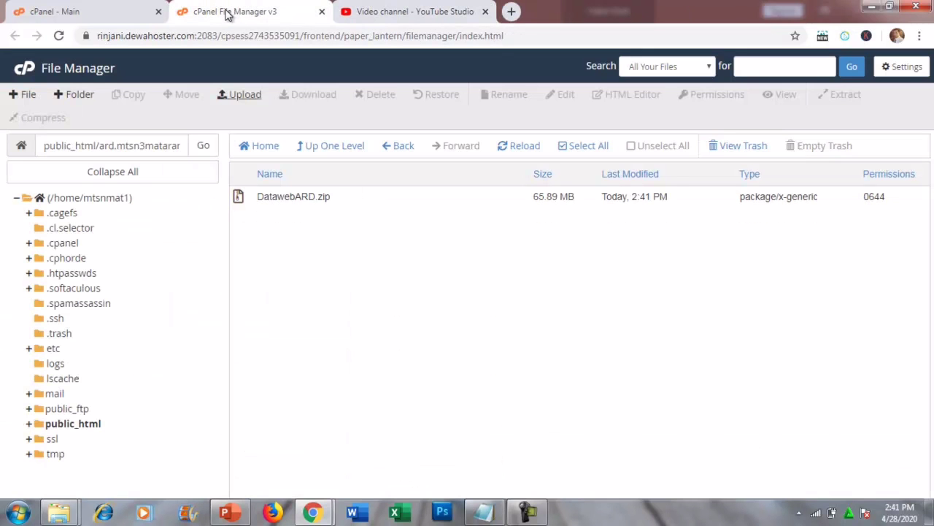
left_click(298, 203)
right_click(299, 203)
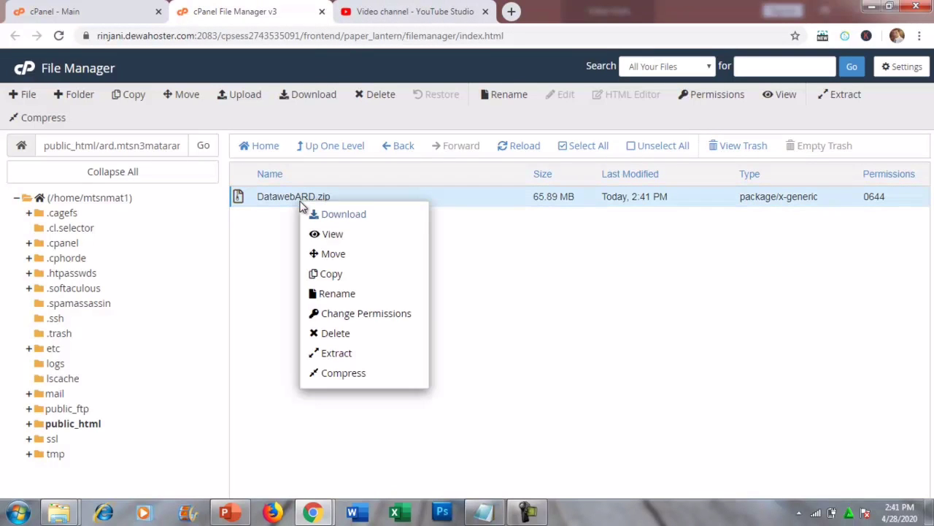
left_click(357, 364)
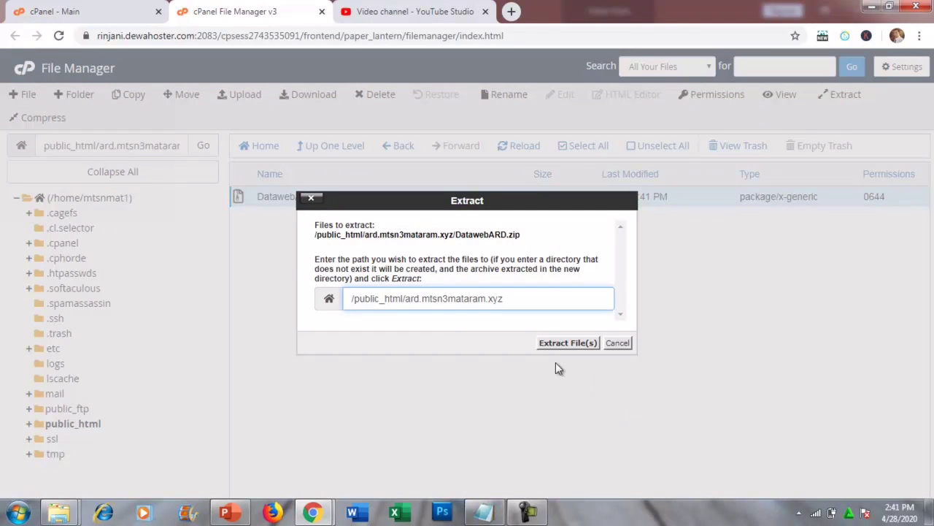
left_click(561, 343)
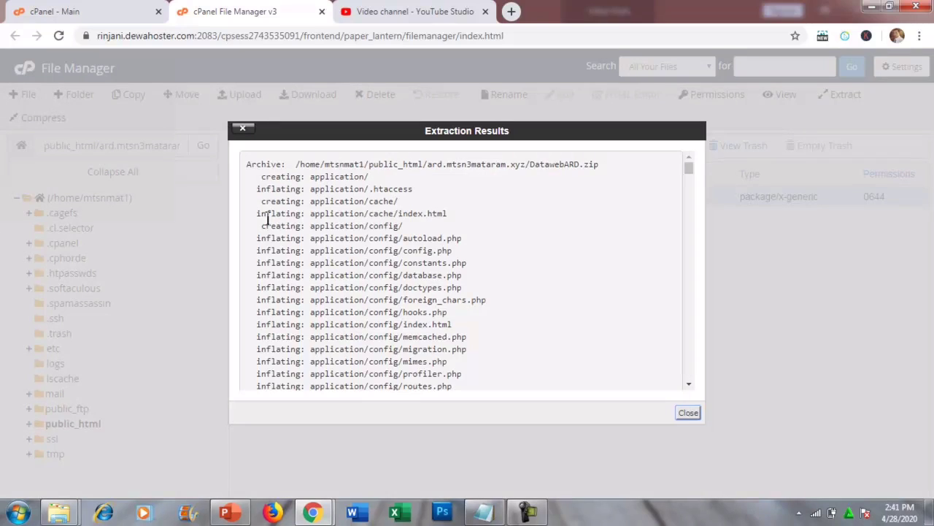
left_click(688, 413)
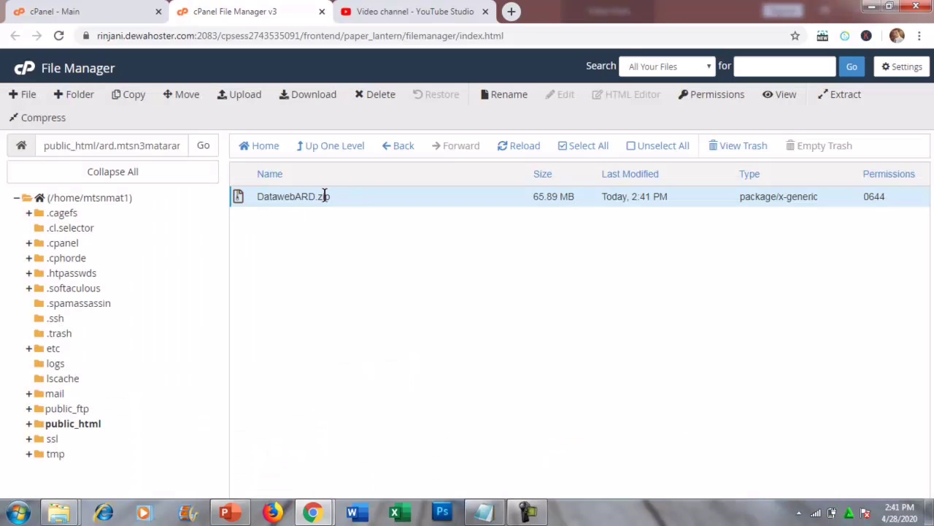
Turn on Show Hidden Files (dotfiles) in the File Manager settings.
left_click(898, 67)
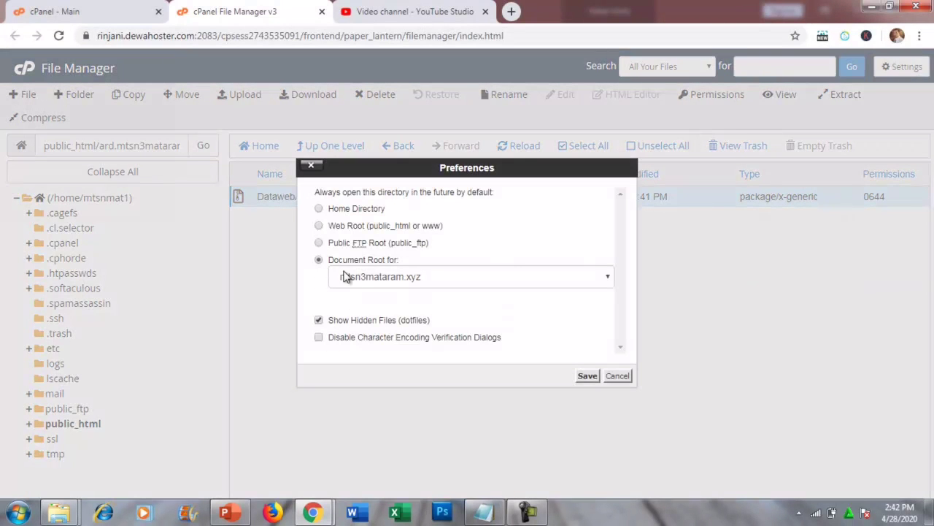
left_click(353, 321)
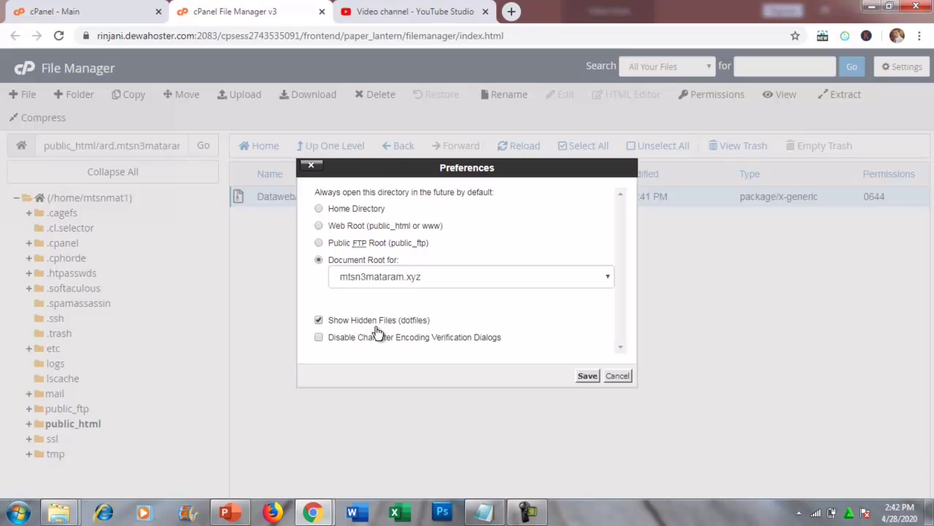
left_click(592, 378)
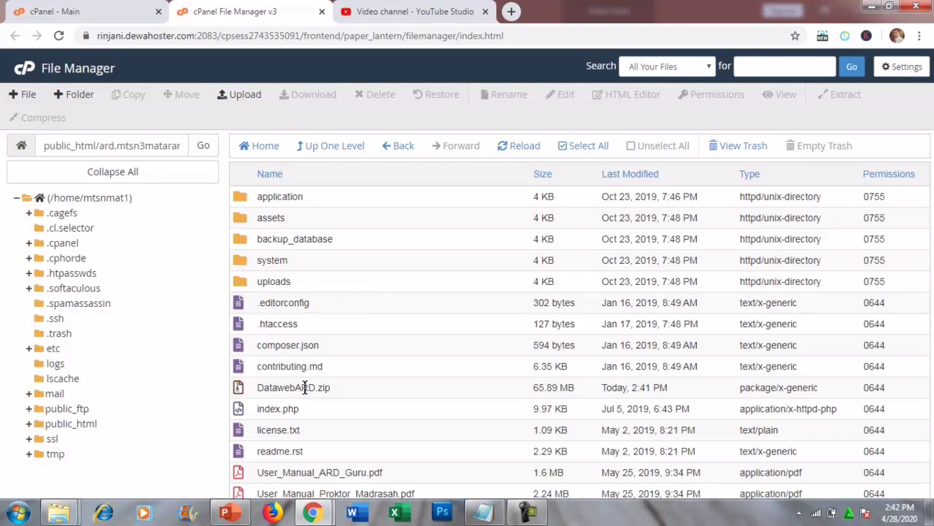
Permanently delete DatawebARD.zip, skipping the trash.
left_click(261, 387)
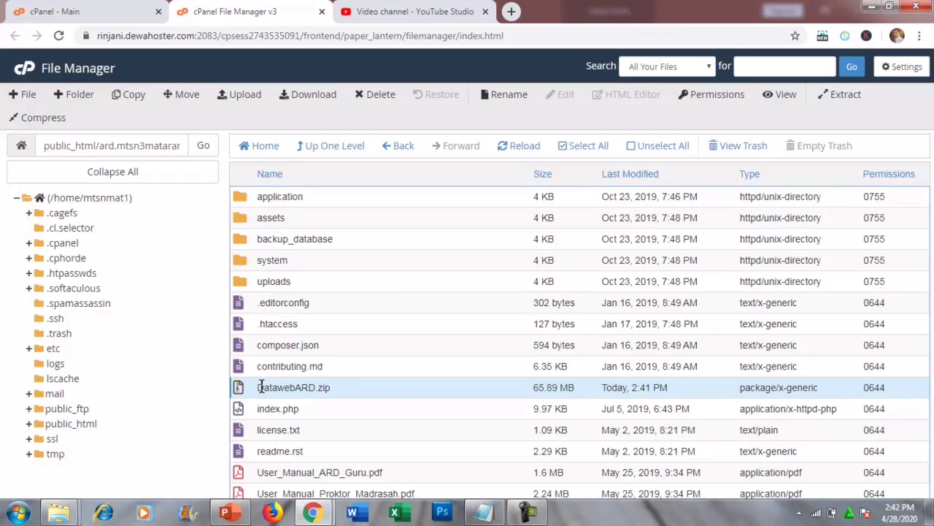
left_click(389, 97)
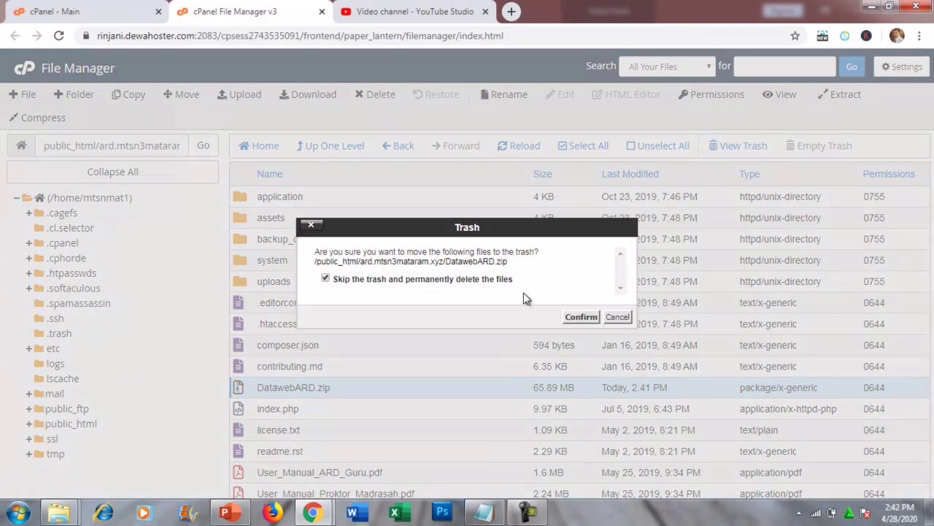
left_click(576, 317)
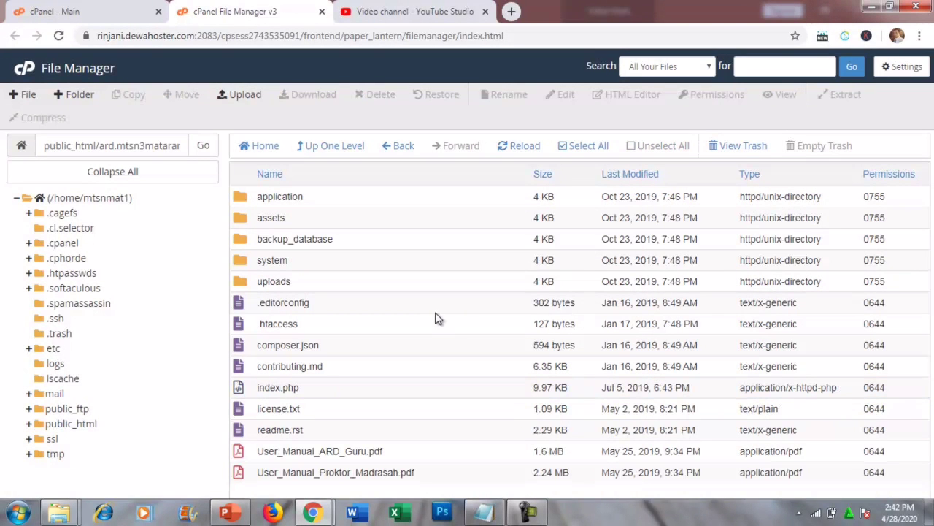
Open application/config/database.php in the cPanel code editor.
double_click(241, 198)
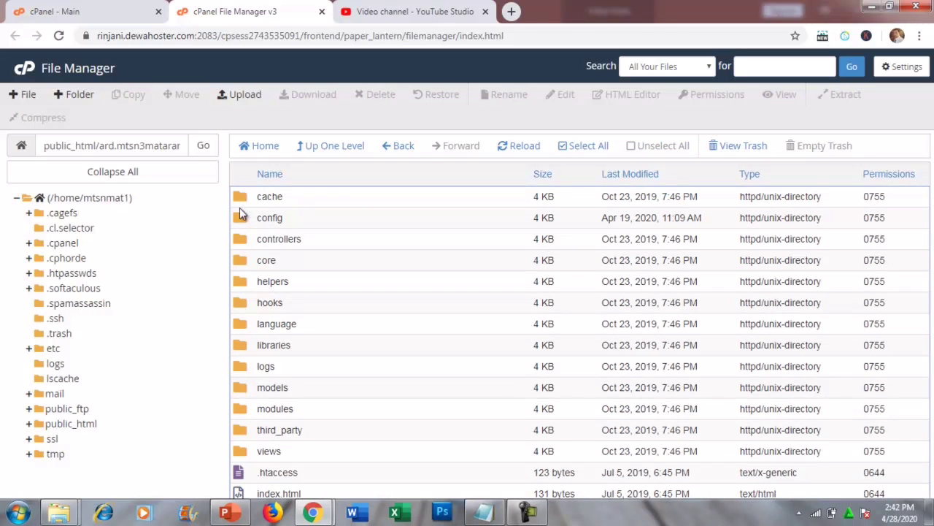
double_click(241, 219)
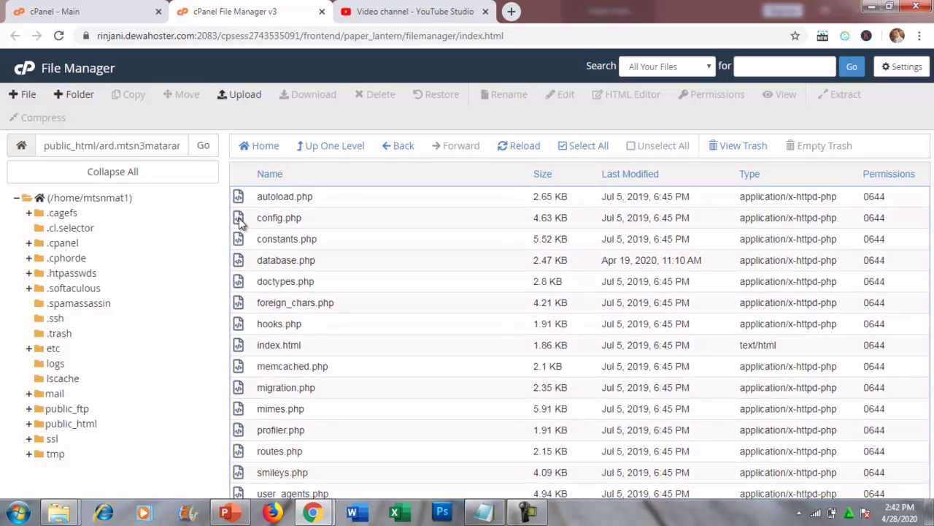
left_click(277, 265)
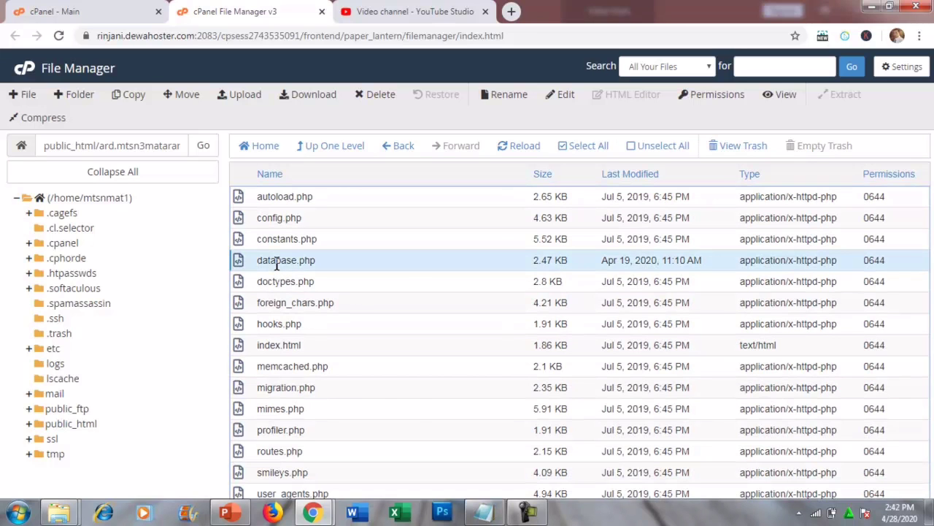
right_click(277, 267)
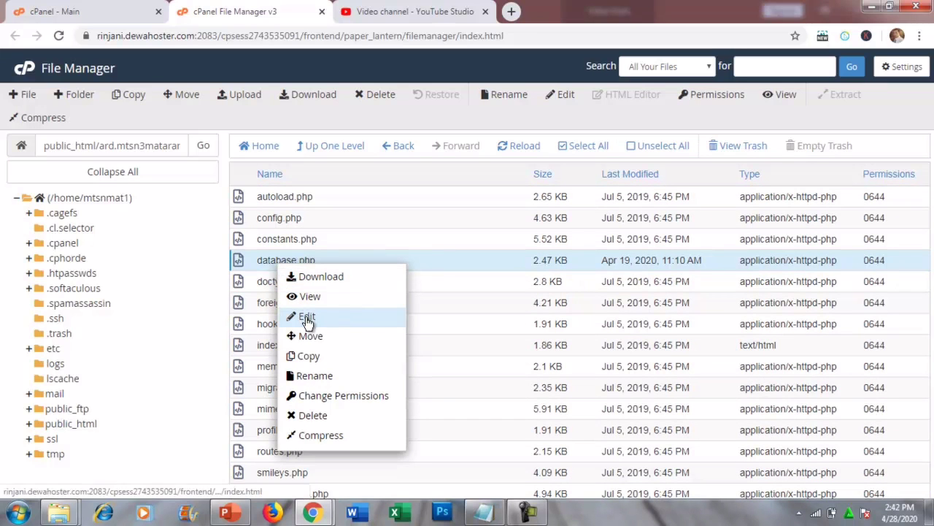
left_click(307, 316)
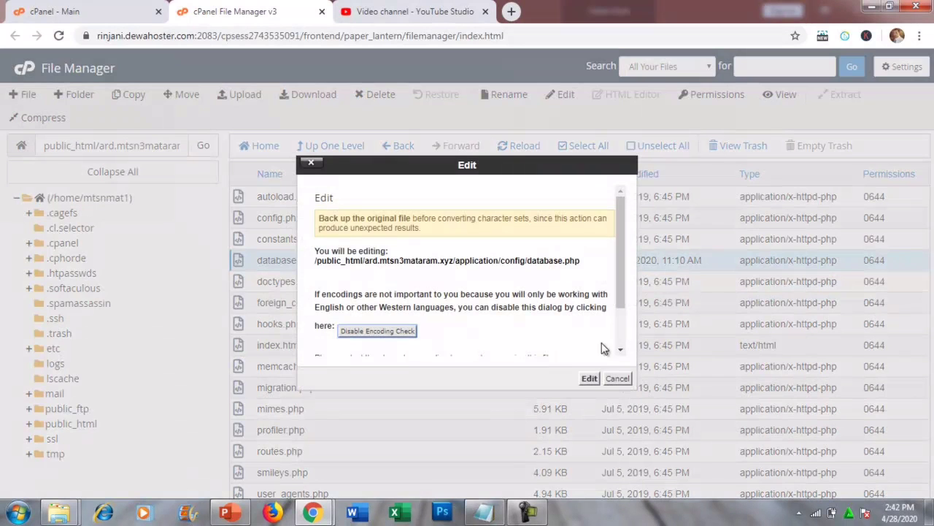
left_click(589, 379)
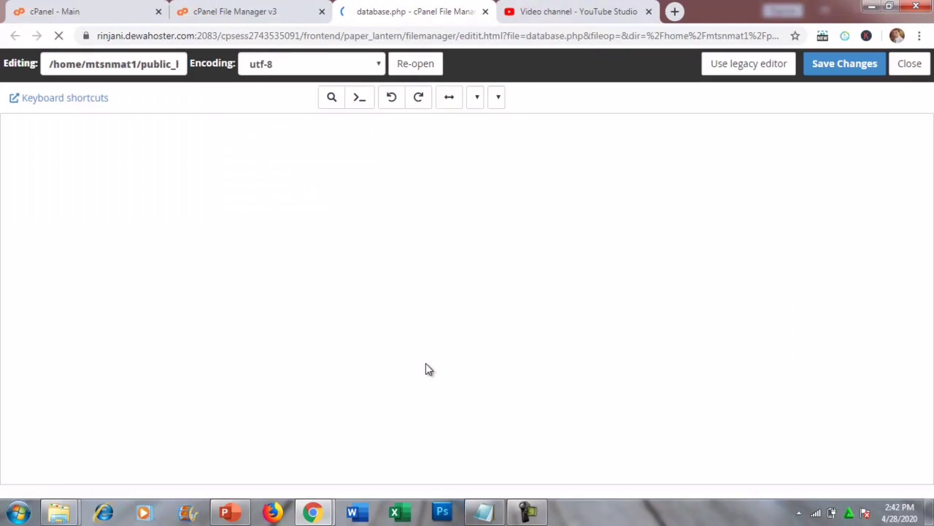
Paste mtsnmat1_ardmadrasah from the notes over the username and database values on lines 38 and 40.
scroll(251, 344, "down", 5)
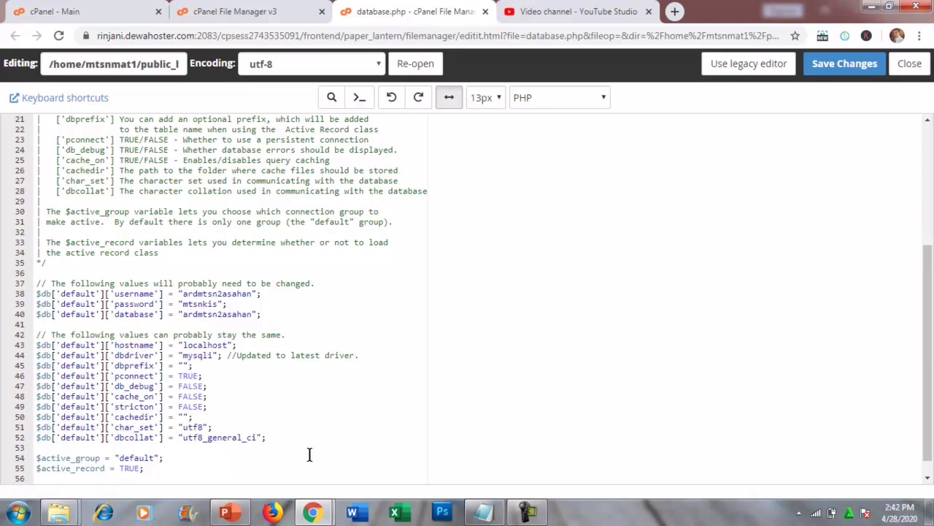
left_click(484, 512)
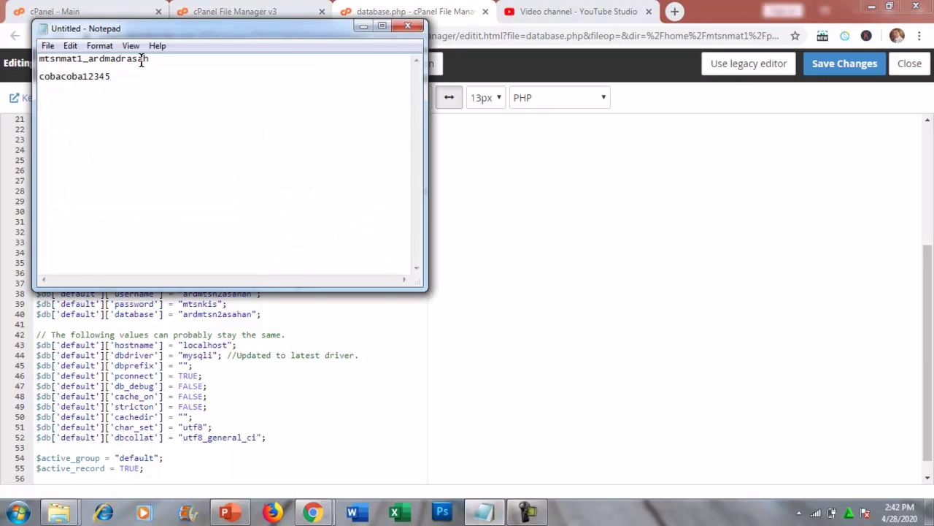
double_click(47, 62)
key("ctrl+c")
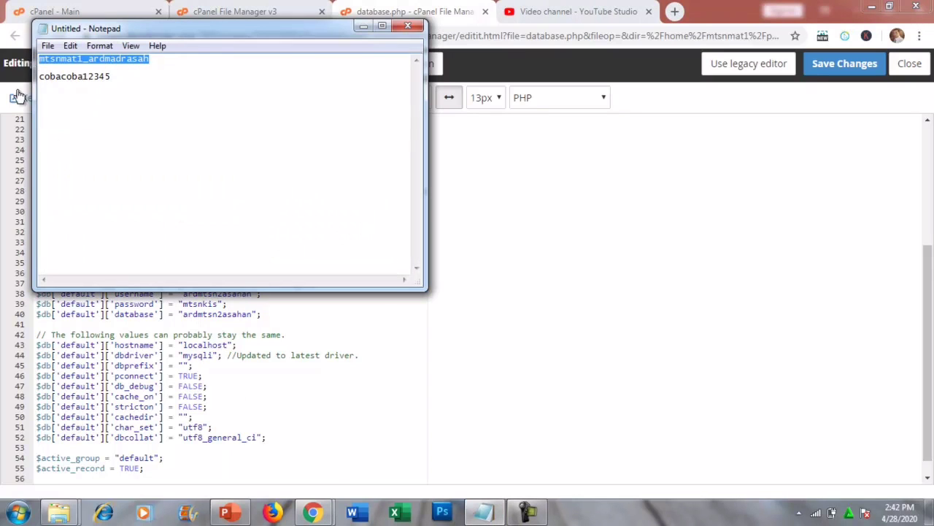
left_click(312, 511)
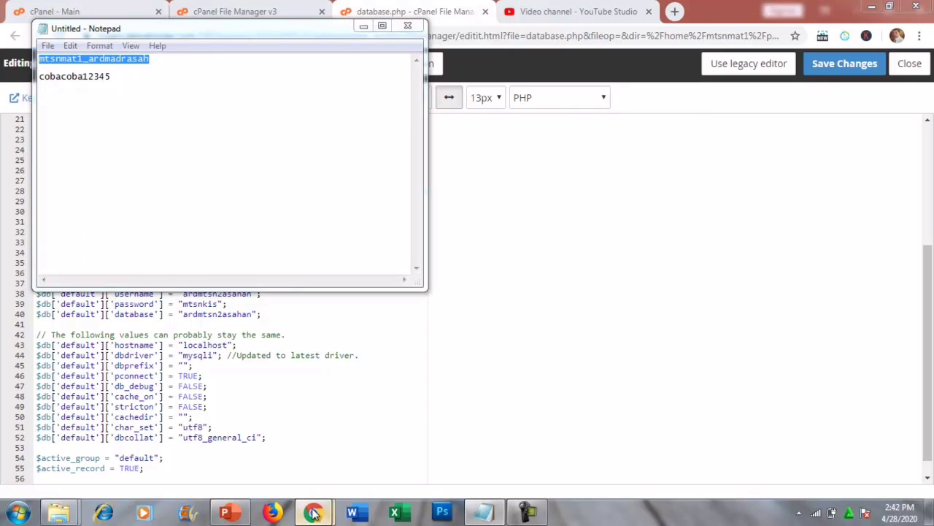
left_click(268, 325)
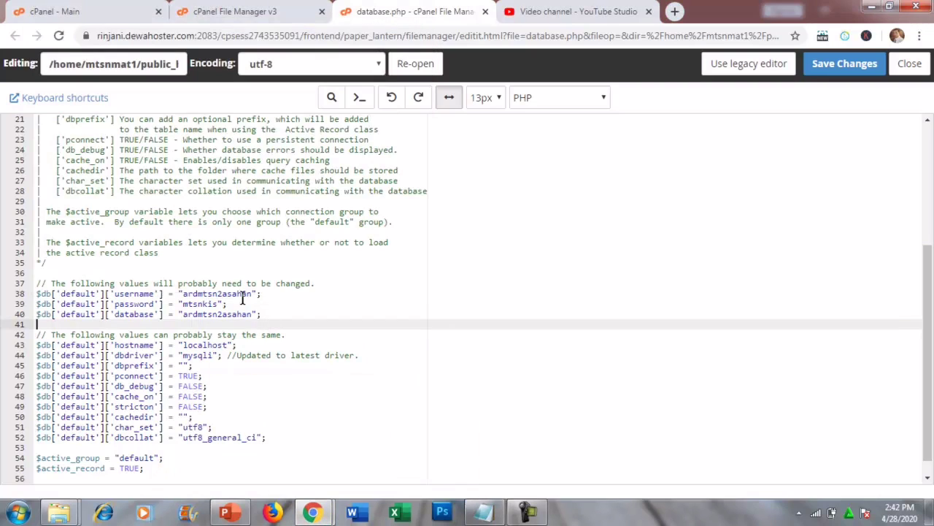
left_click_drag(251, 293, 182, 293)
key("ctrl+v")
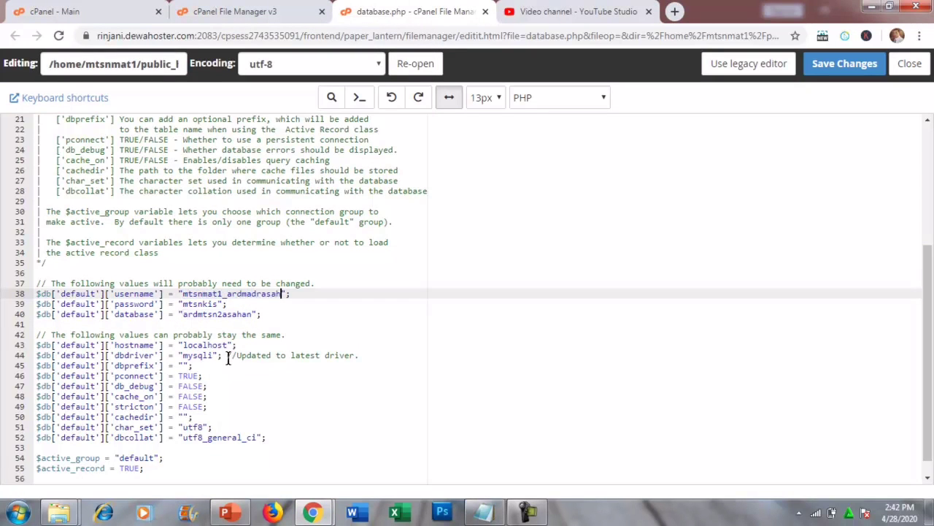
left_click_drag(251, 313, 192, 314)
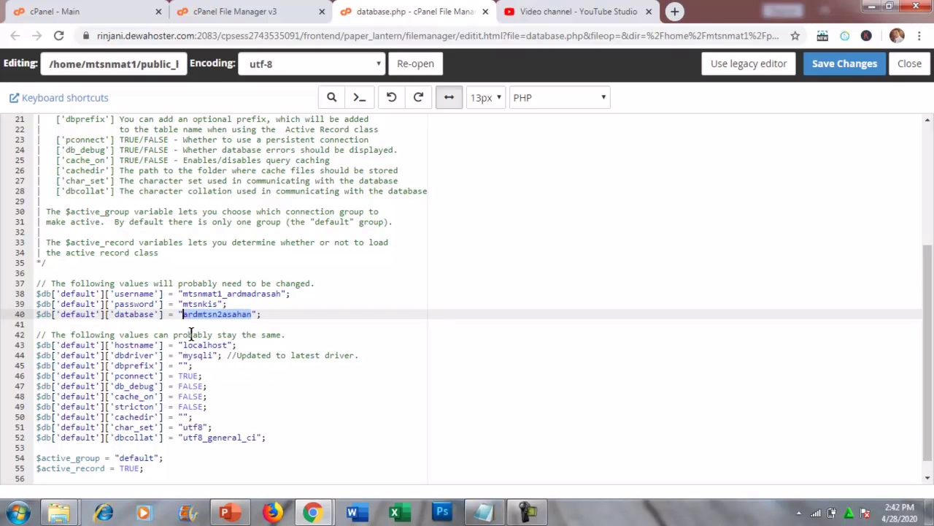
key("ctrl+v")
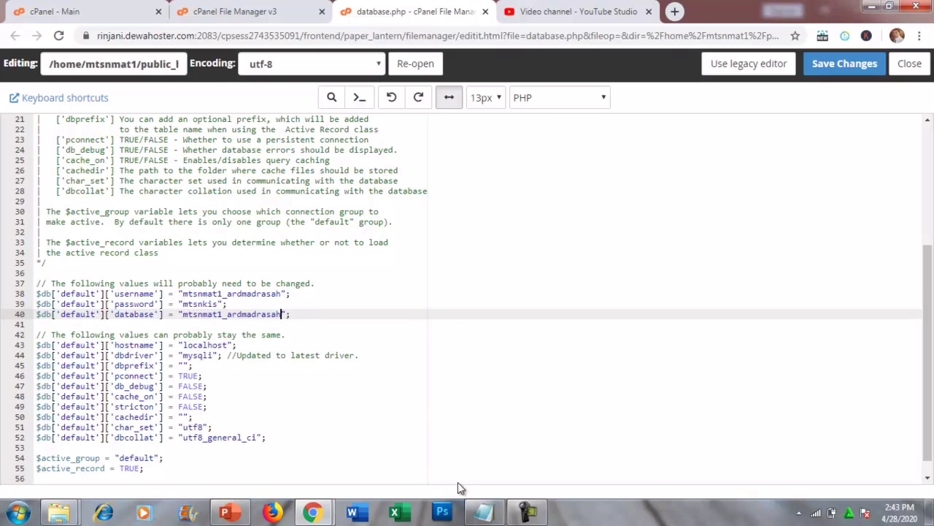
Paste the database user's password from the notes onto line 39 and save database.php.
left_click(483, 511)
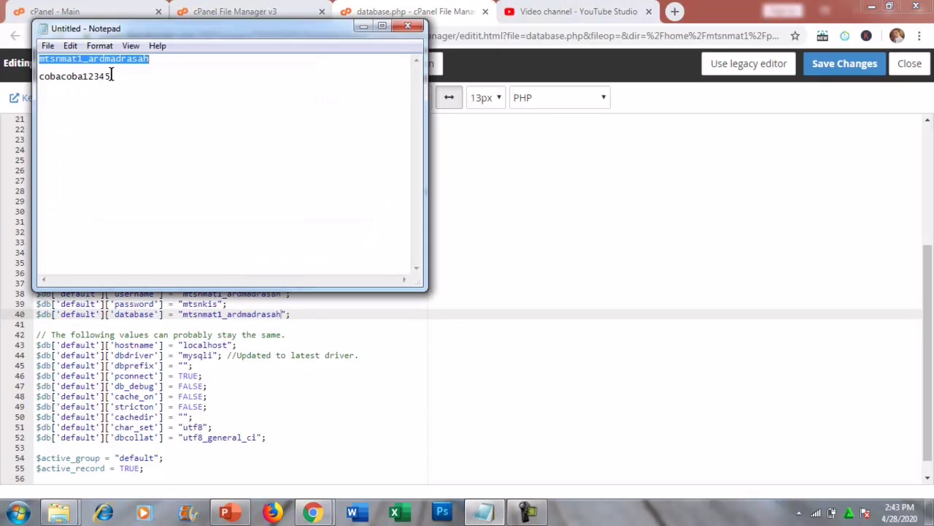
left_click_drag(113, 75, 36, 79)
key("ctrl+c")
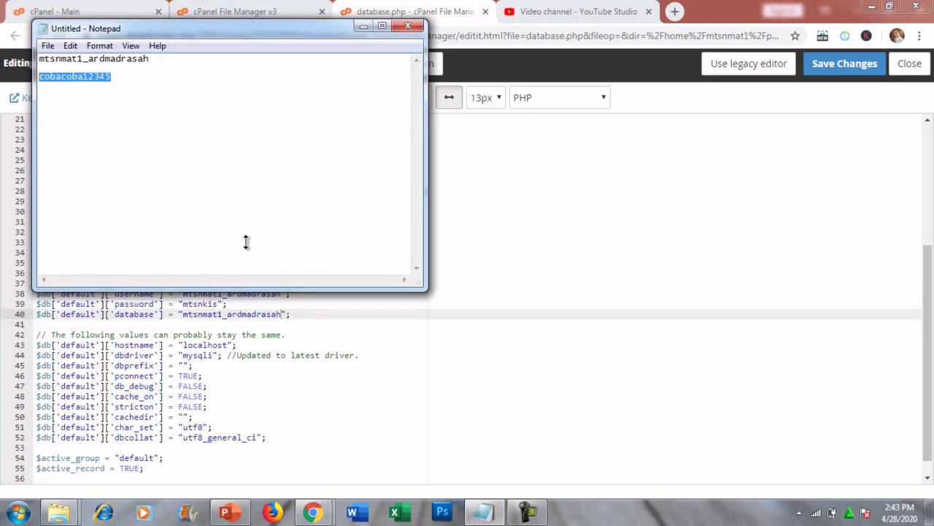
left_click(312, 513)
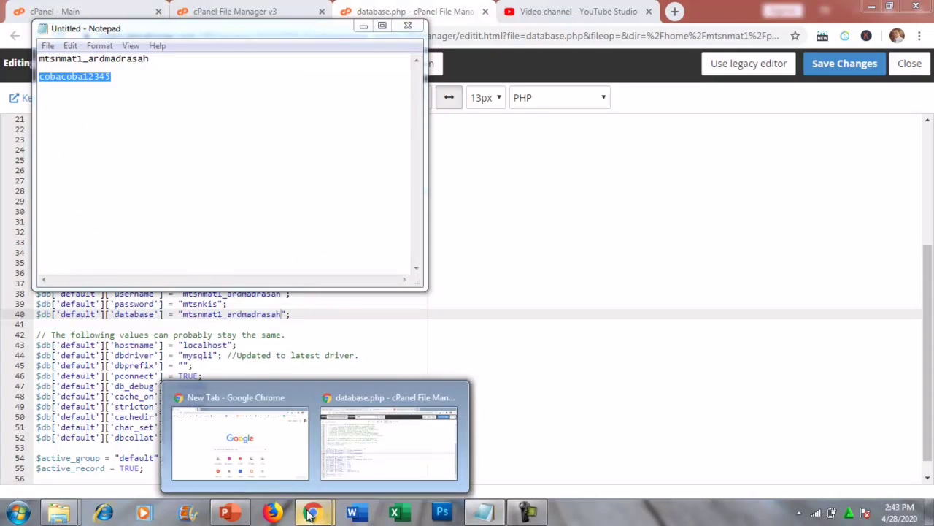
left_click(347, 445)
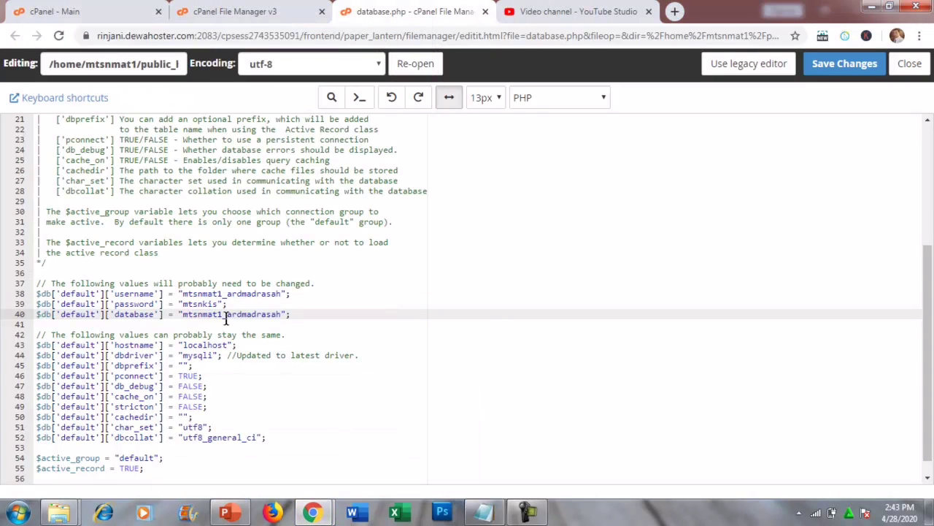
double_click(209, 303)
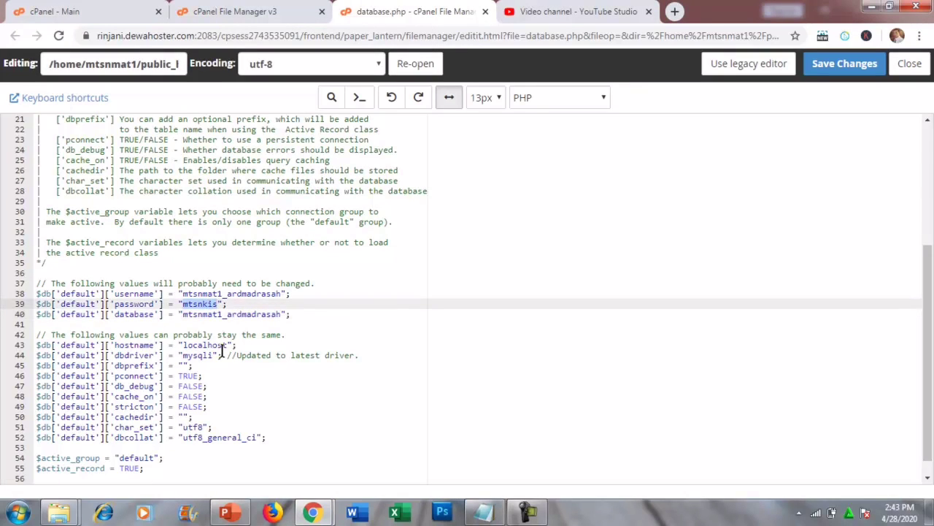
key("ctrl+v")
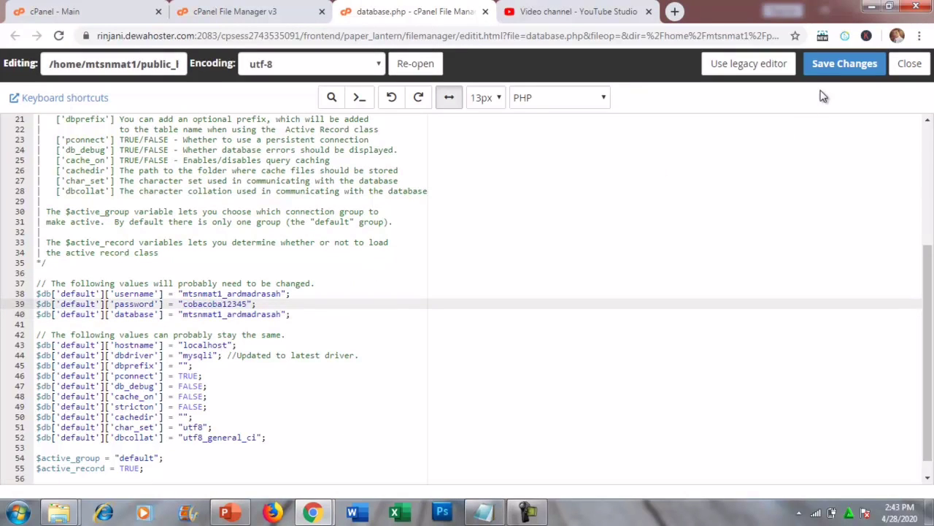
left_click(832, 64)
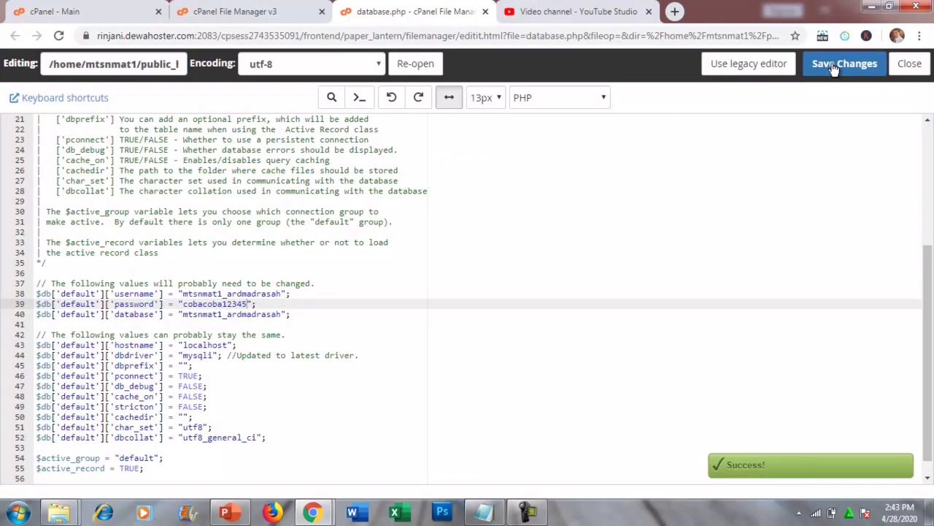
Close the database.php editor and scroll the cPanel main page down to the Software section.
left_click(909, 64)
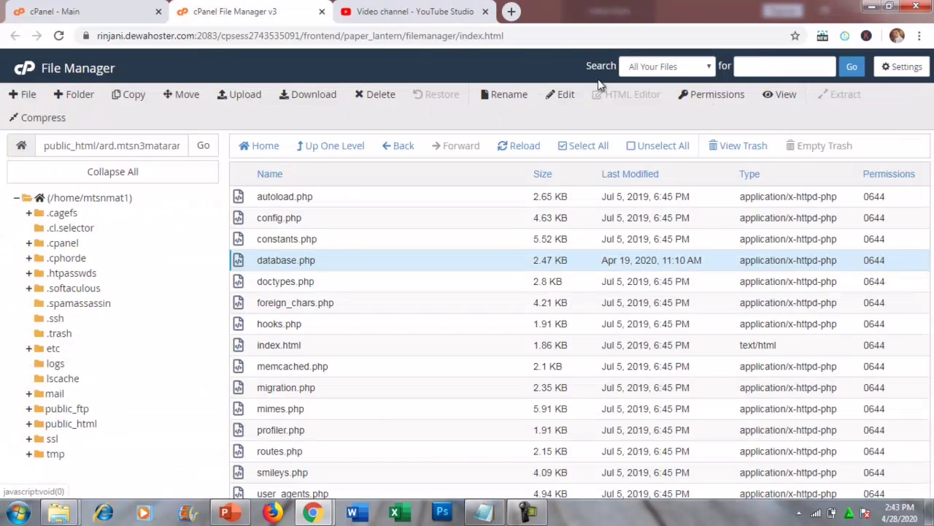
left_click(100, 22)
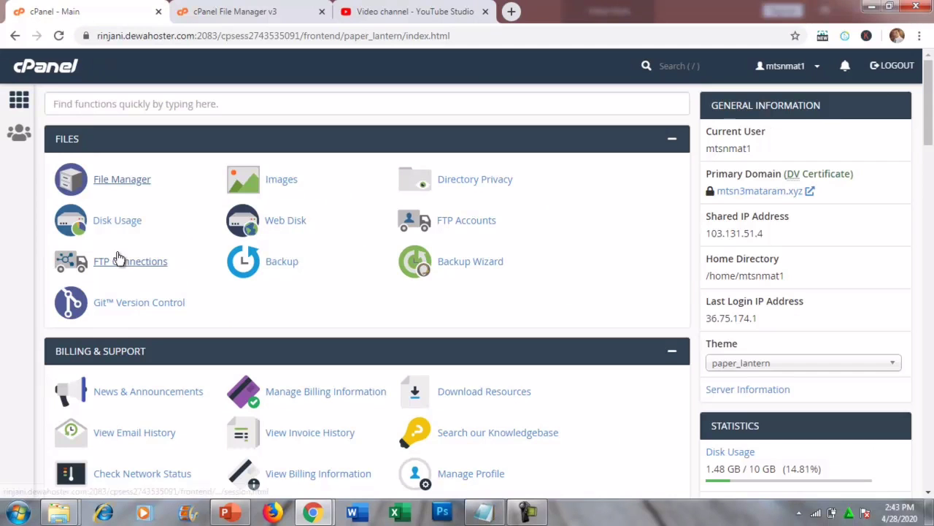
scroll(116, 255, "down", 1)
scroll(117, 256, "up", 1)
scroll(117, 256, "down", 4)
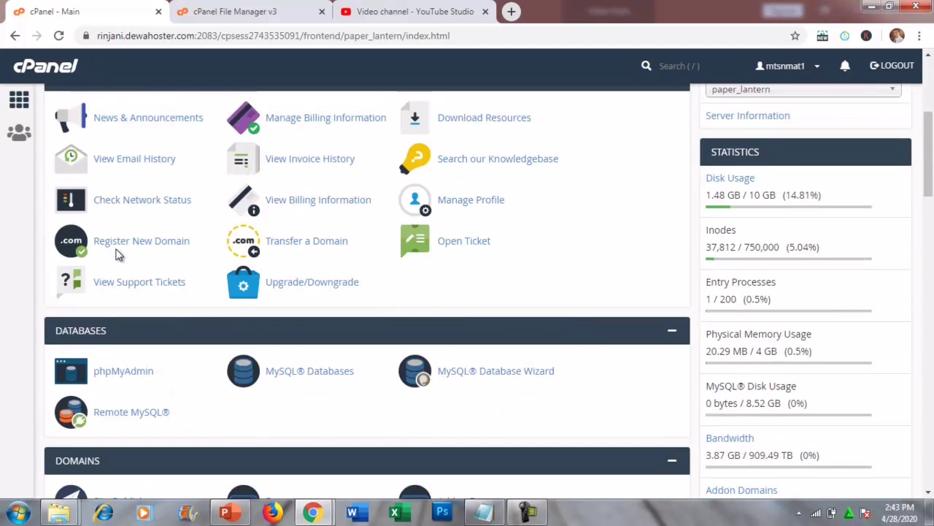
scroll(117, 254, "down", 10)
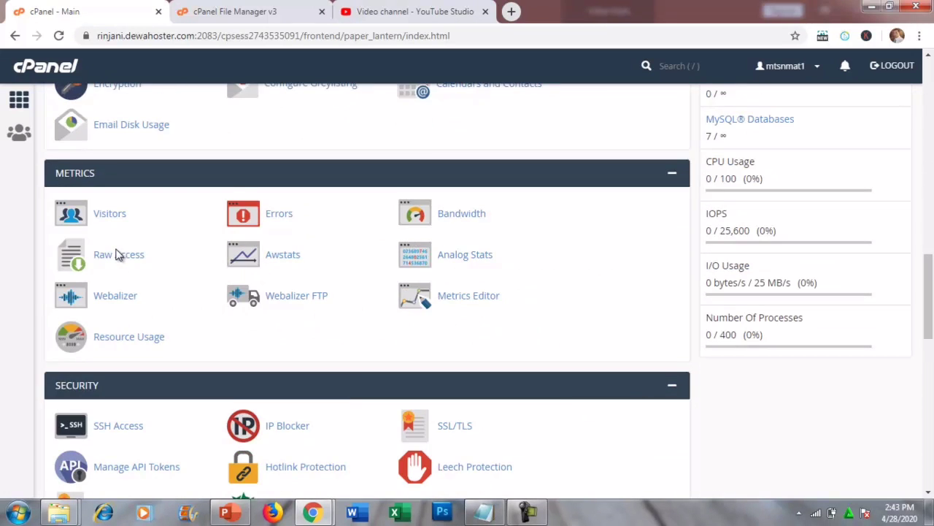
scroll(117, 254, "down", 6)
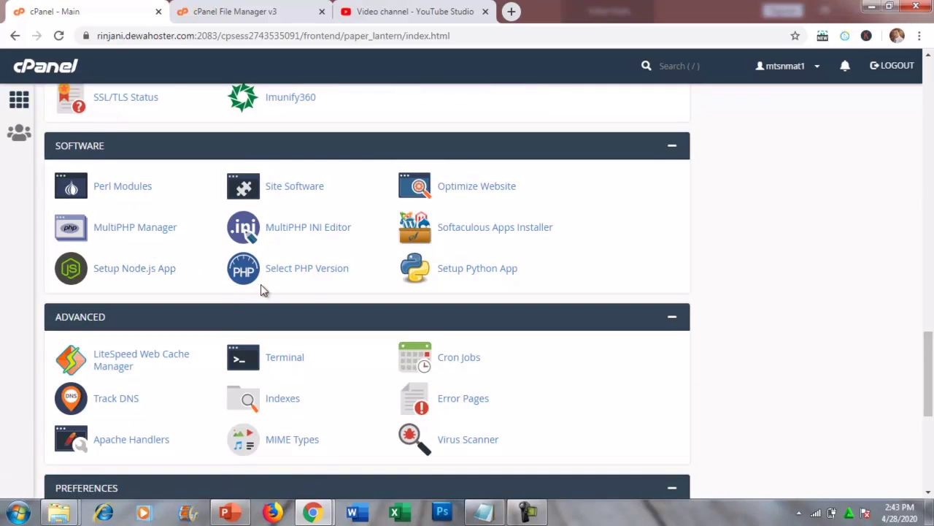
Open Select PHP Version and leave the PHP version set to 7.2.
left_click(304, 278)
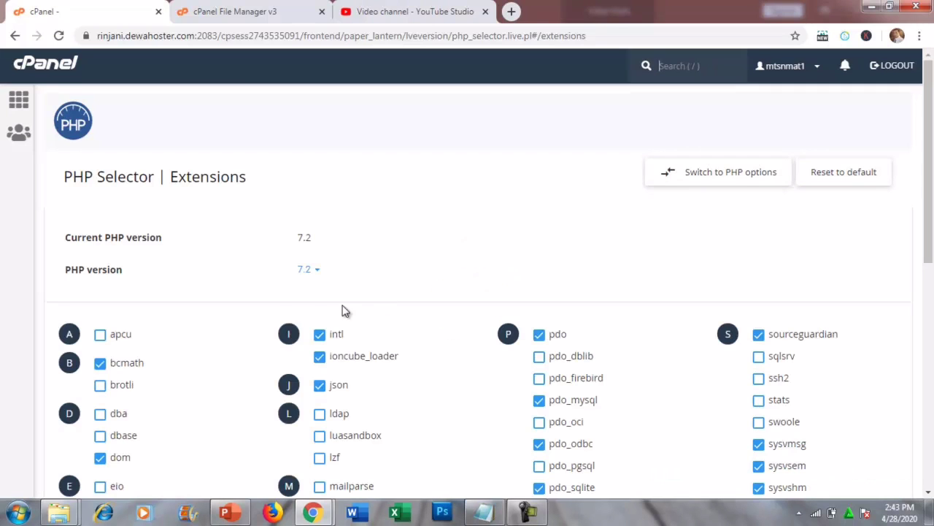
left_click(316, 274)
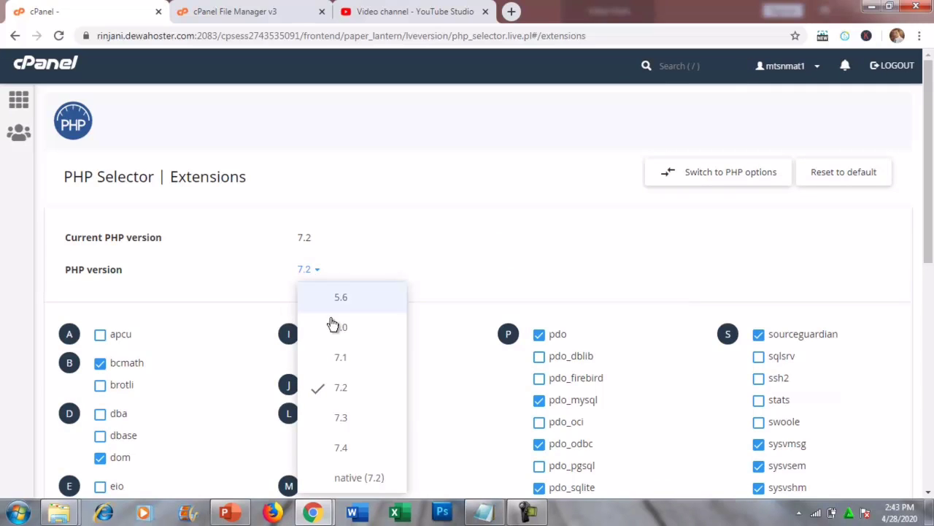
left_click(339, 390)
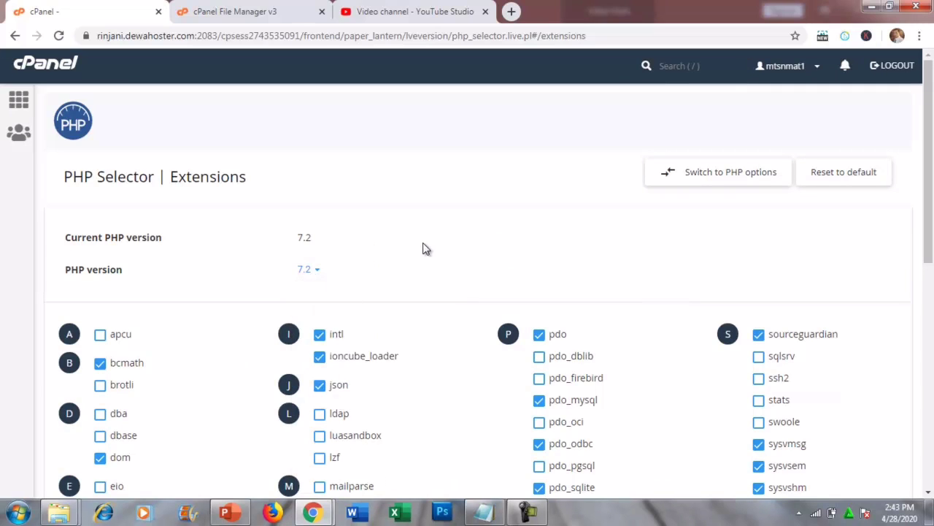
scroll(423, 248, "down", 2)
scroll(423, 248, "up", 2)
Browse the PHP 7.2 options and check the upload_max_filesize choices, leaving 32M unchanged.
left_click(703, 183)
scroll(452, 241, "down", 3)
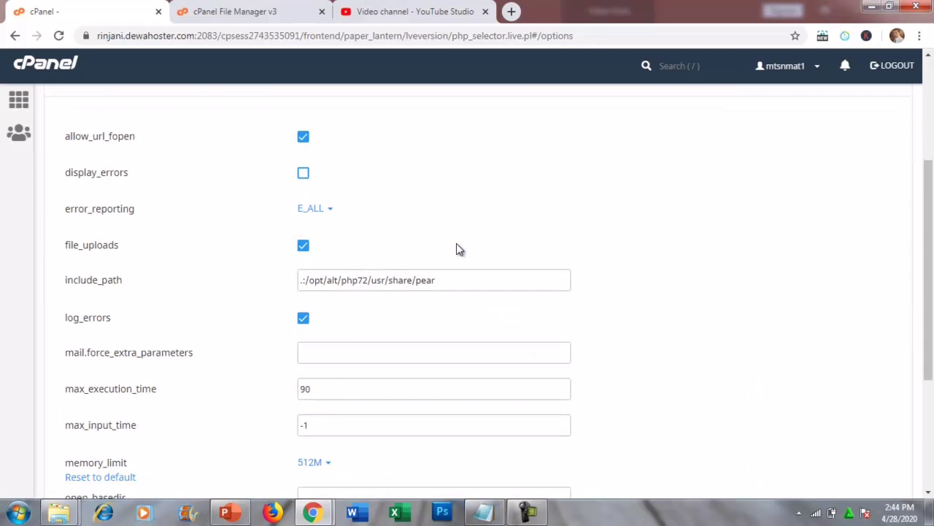
scroll(457, 251, "down", 2)
scroll(322, 377, "down", 2)
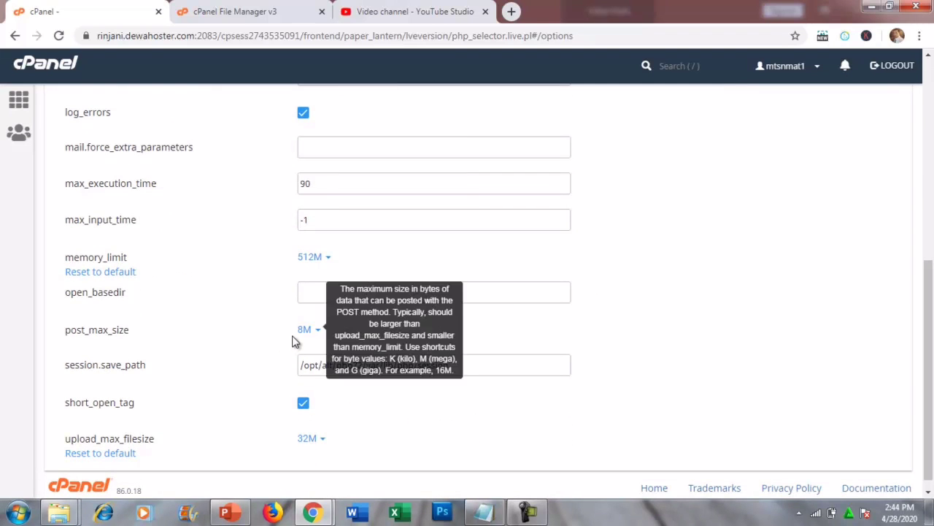
scroll(213, 360, "down", 1)
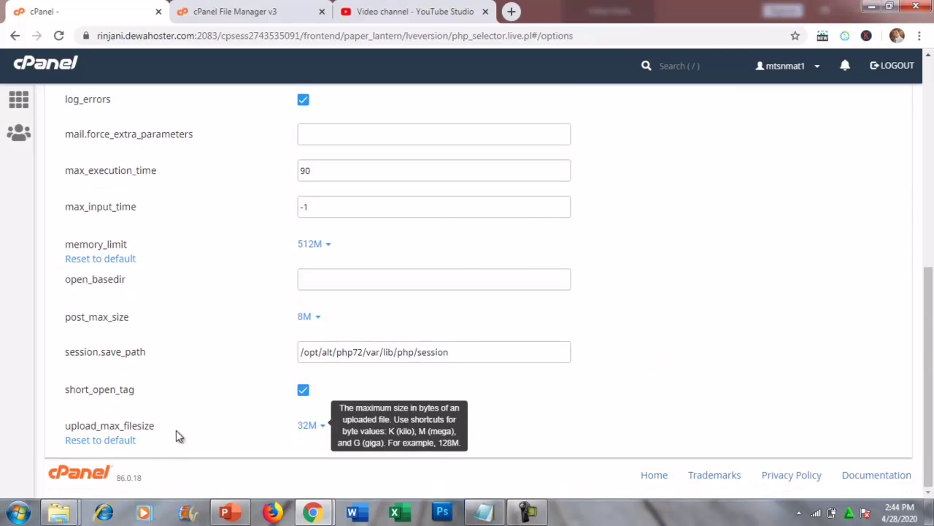
mouse_move(74, 431)
left_click(323, 432)
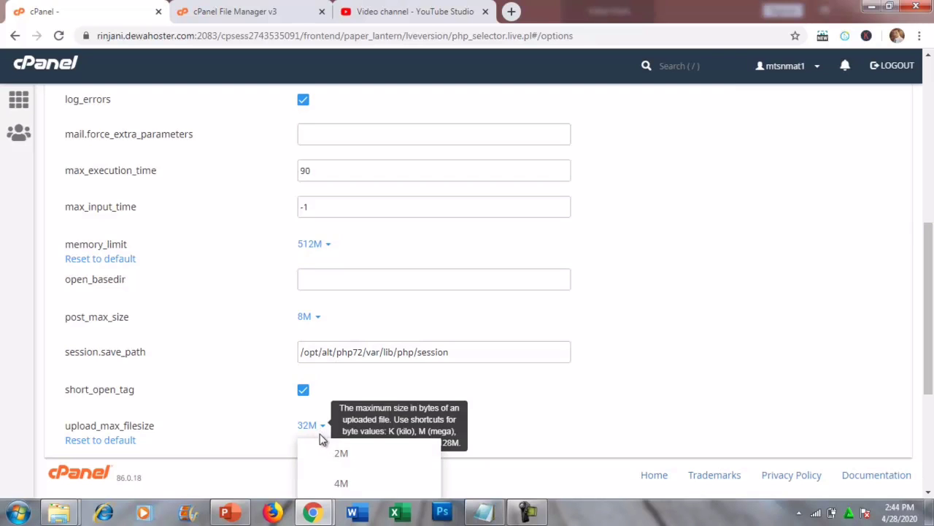
scroll(336, 464, "down", 3)
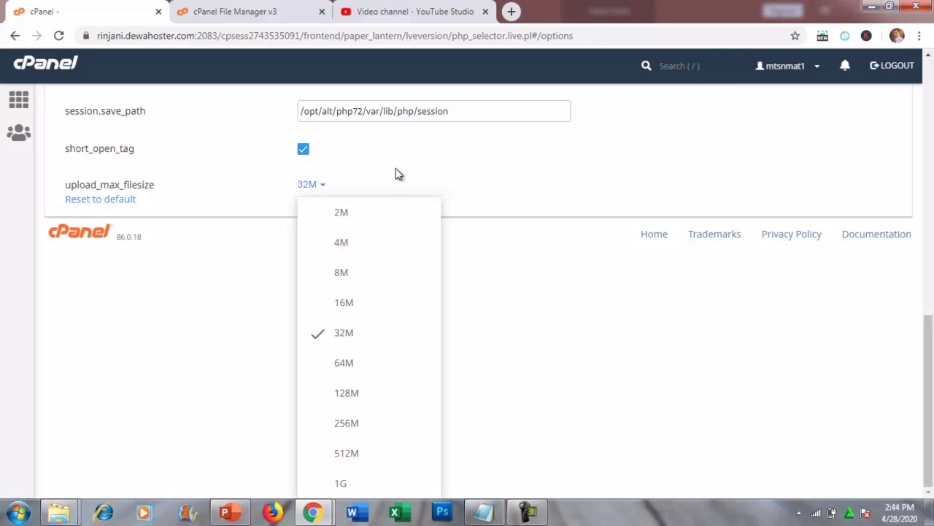
left_click(397, 173)
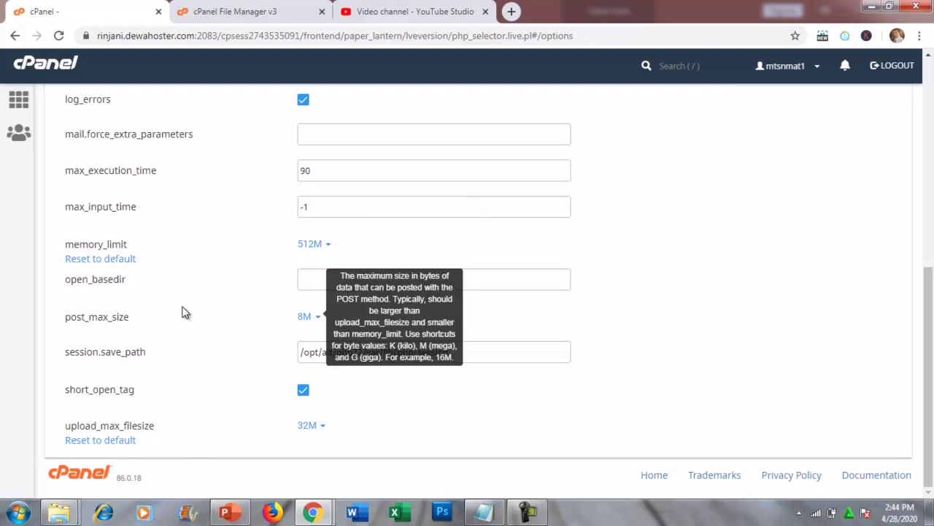
Check the memory_limit choices, keep 512M, then return to the cPanel home page.
left_click(330, 249)
scroll(222, 266, "up", 2)
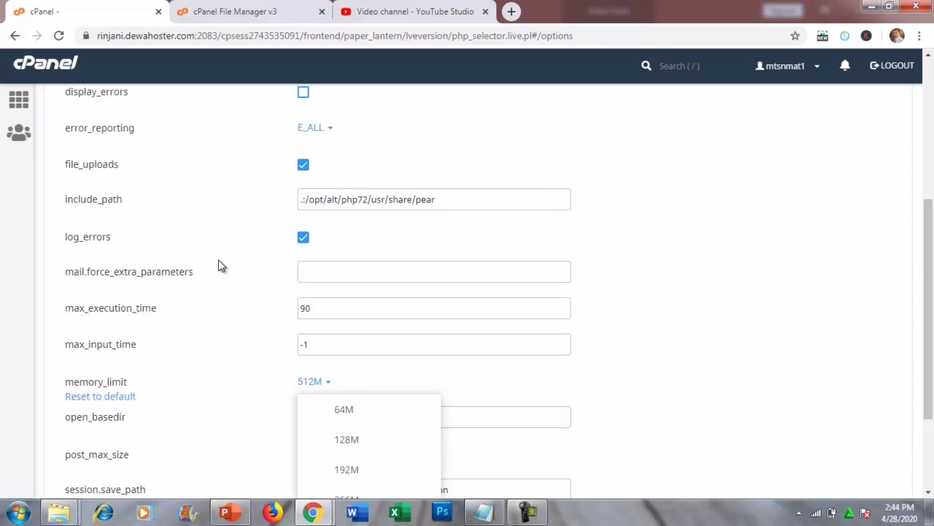
scroll(223, 347, "up", 1)
scroll(272, 260, "up", 3)
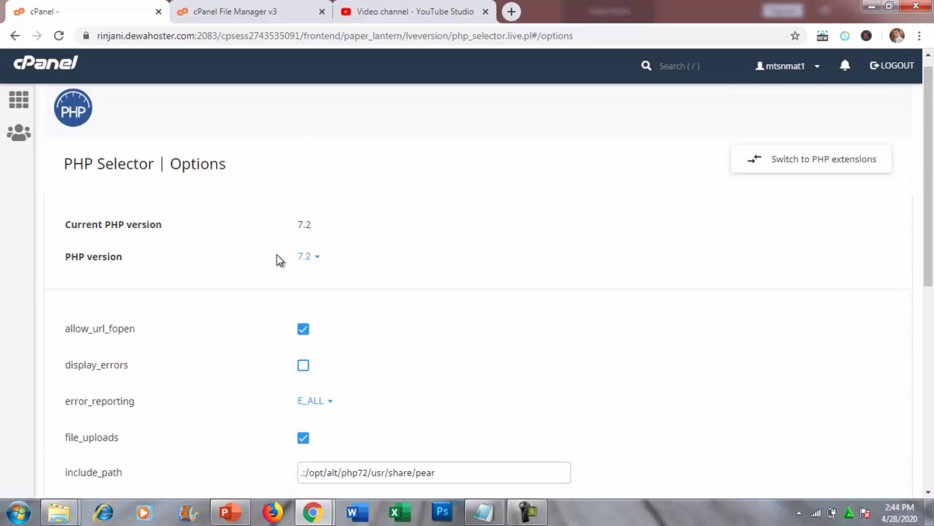
scroll(262, 384, "down", 4)
scroll(261, 436, "down", 2)
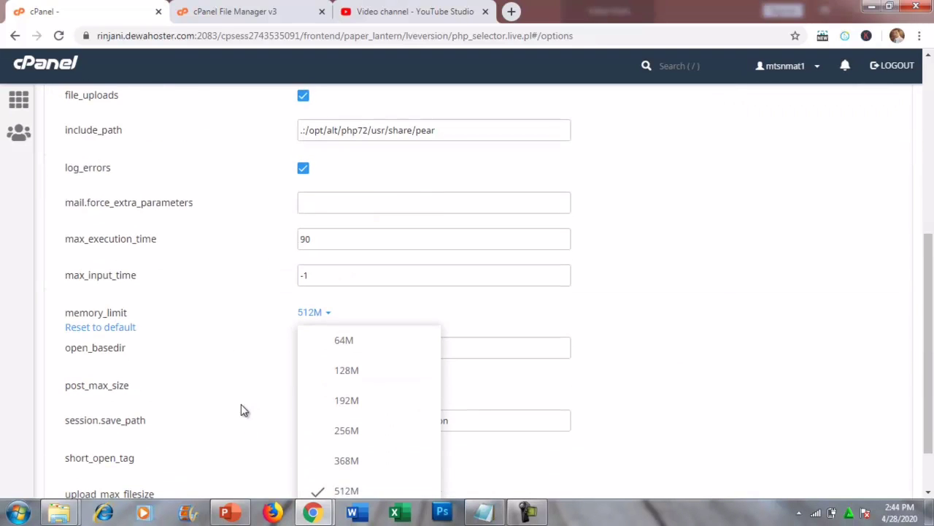
left_click(689, 287)
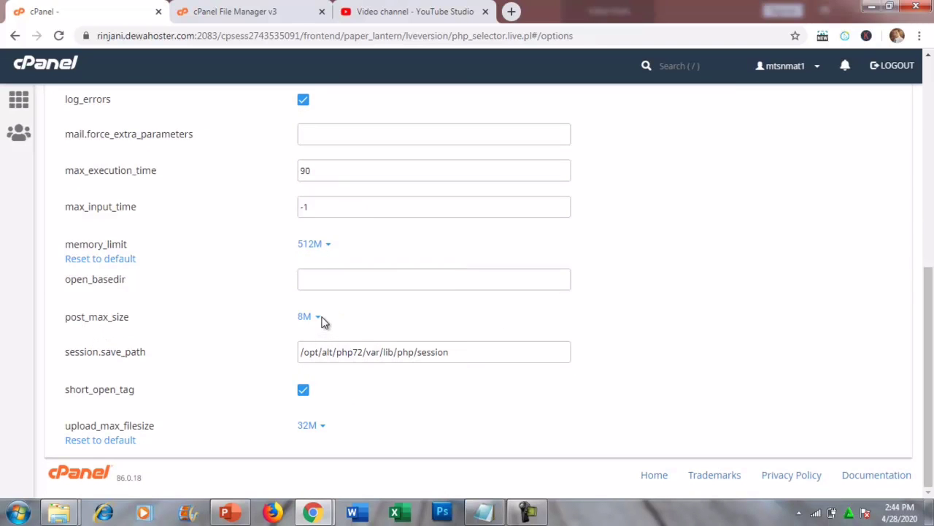
scroll(304, 329, "up", 5)
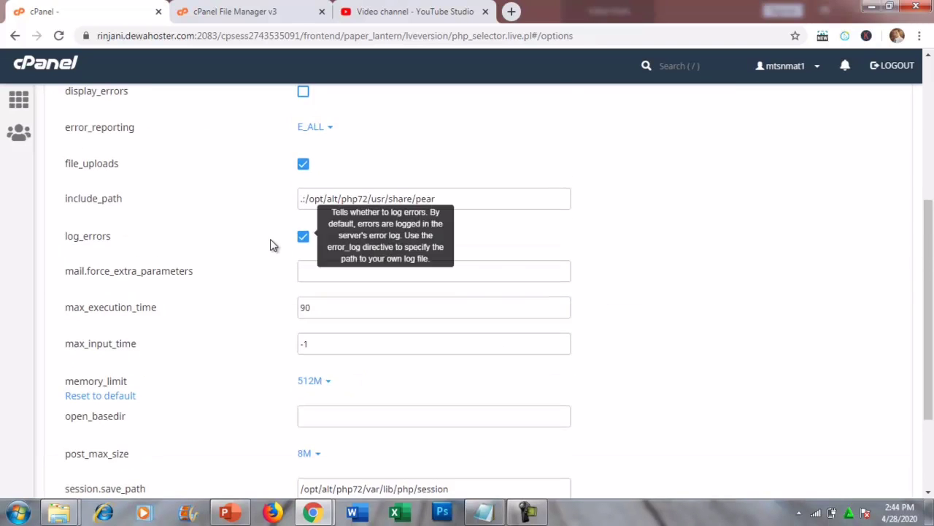
scroll(402, 248, "down", 5)
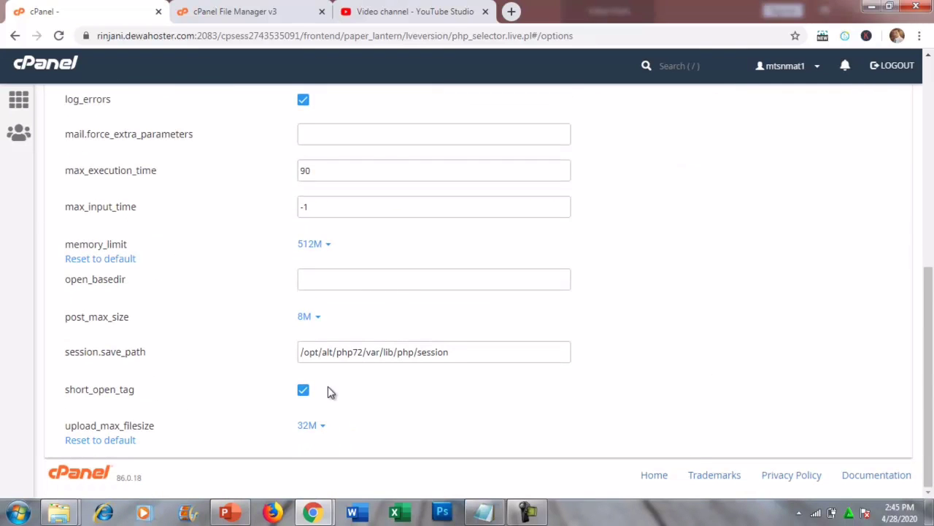
scroll(299, 375, "up", 6)
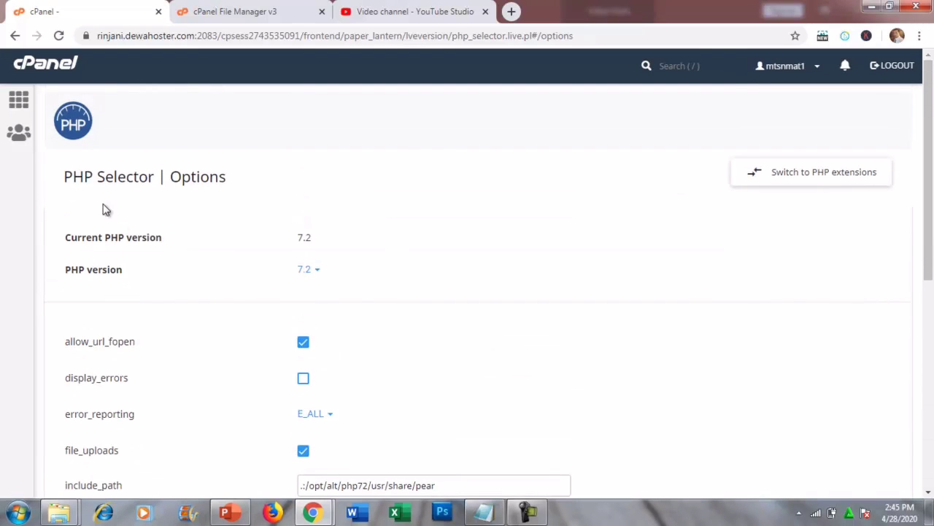
left_click(20, 110)
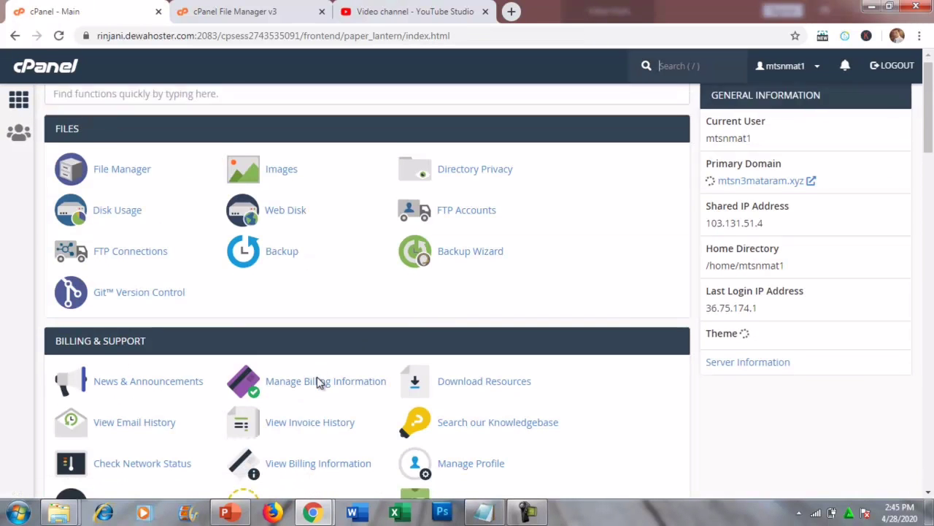
Scroll down to the Software section and open MultiPHP Manager.
scroll(294, 402, "down", 6)
scroll(176, 358, "down", 10)
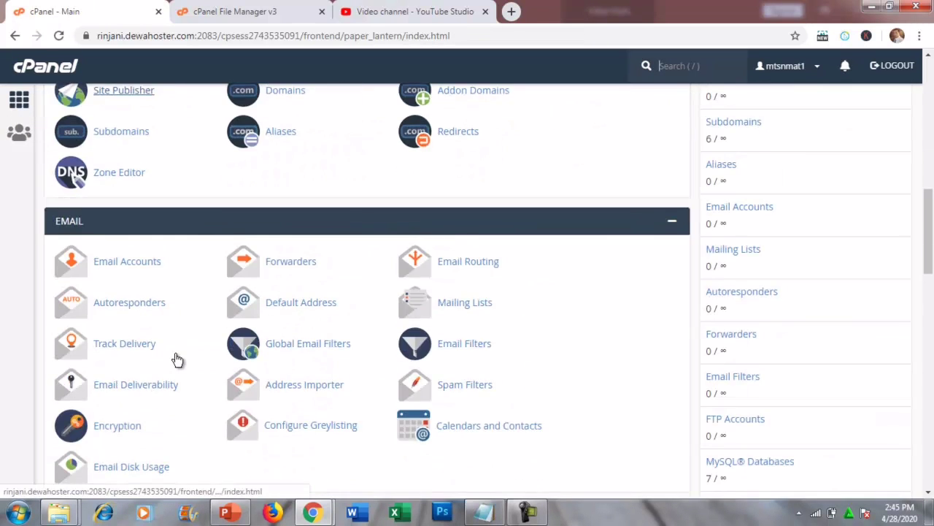
scroll(175, 358, "down", 4)
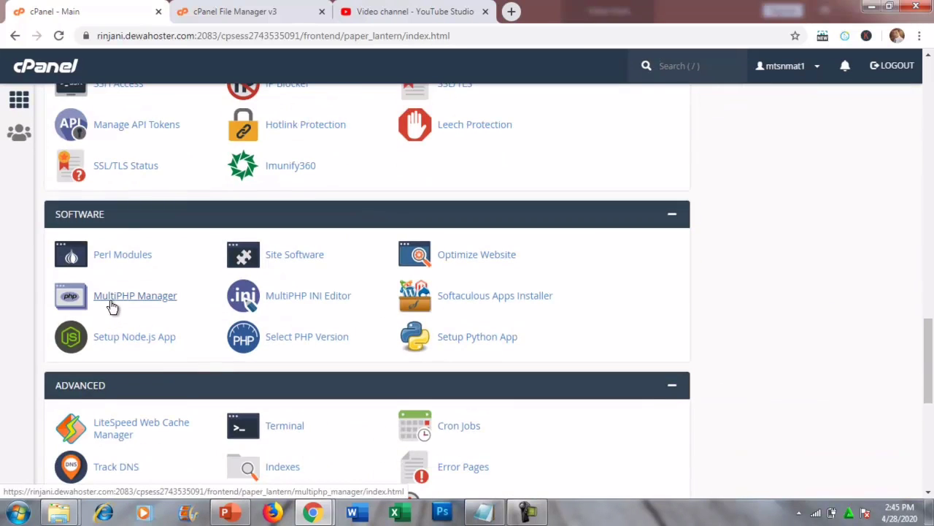
left_click(111, 308)
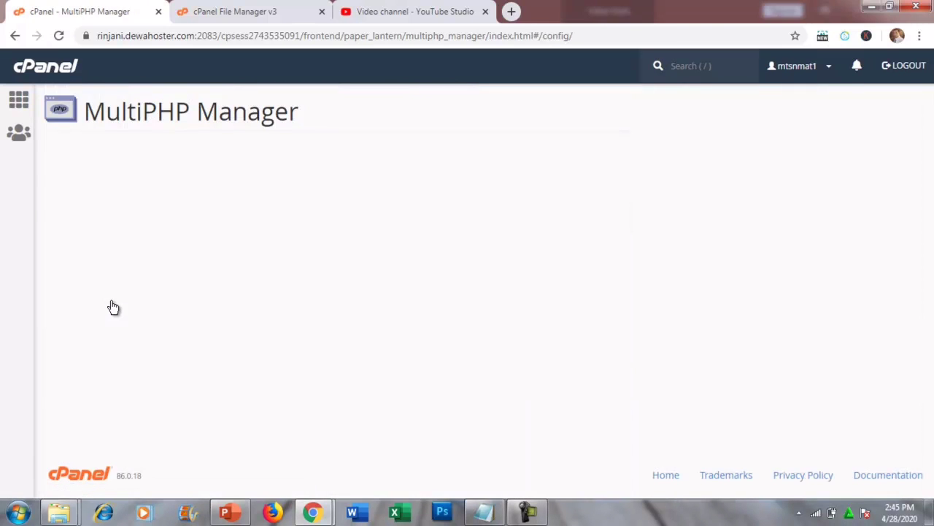
Select ard.mtsn3mataram.xyz, choose PHP 7.2 (ea-php72) as its version and apply it.
scroll(555, 329, "down", 3)
scroll(556, 334, "down", 1)
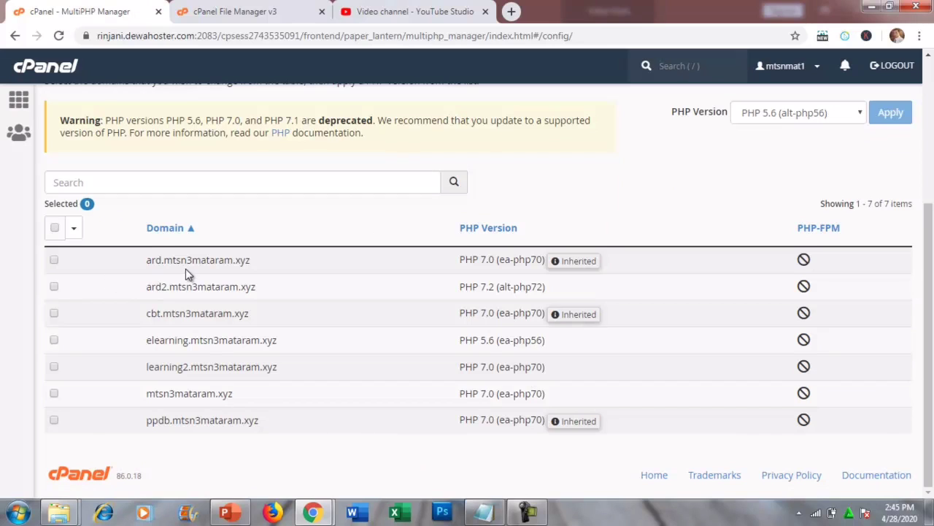
left_click(54, 261)
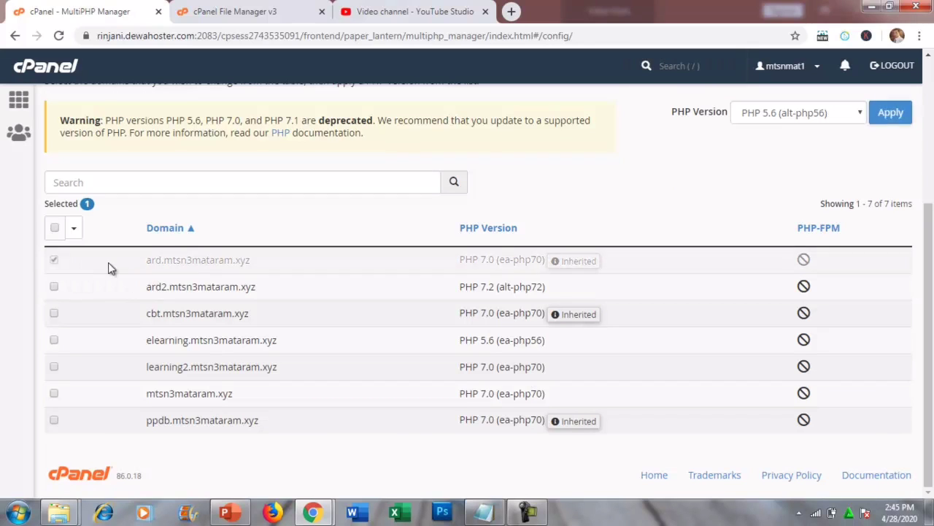
left_click(54, 262)
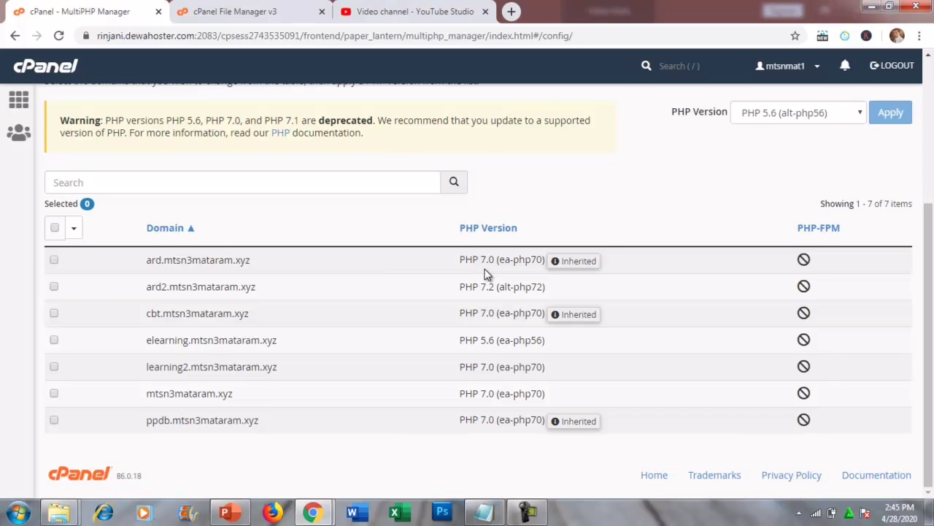
left_click(56, 262)
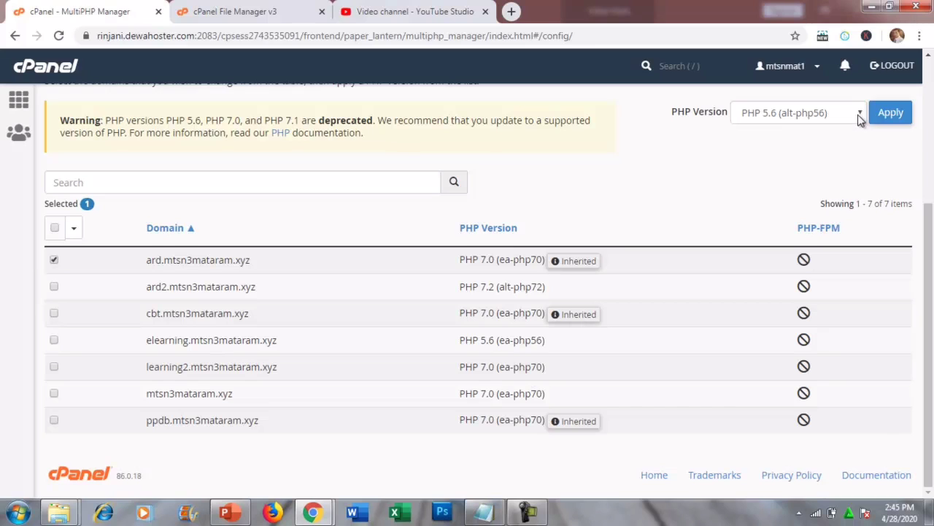
left_click(859, 117)
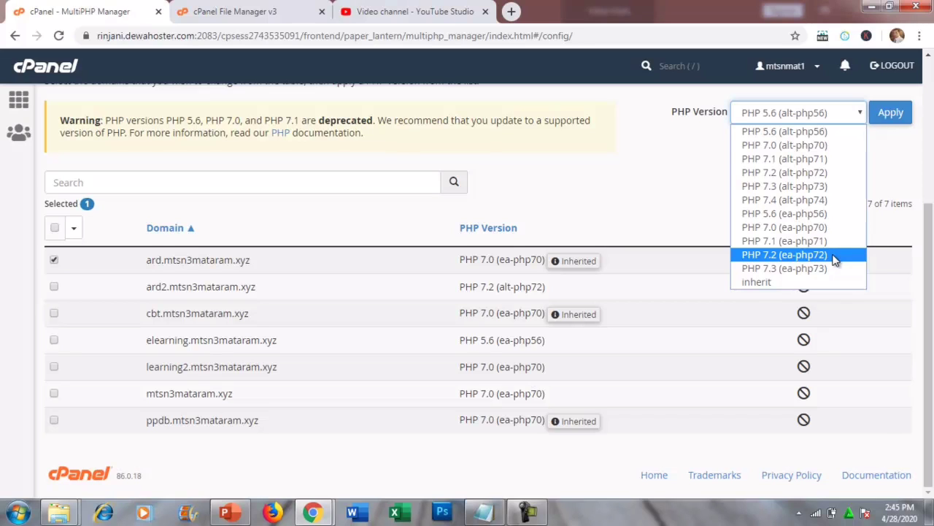
left_click(835, 259)
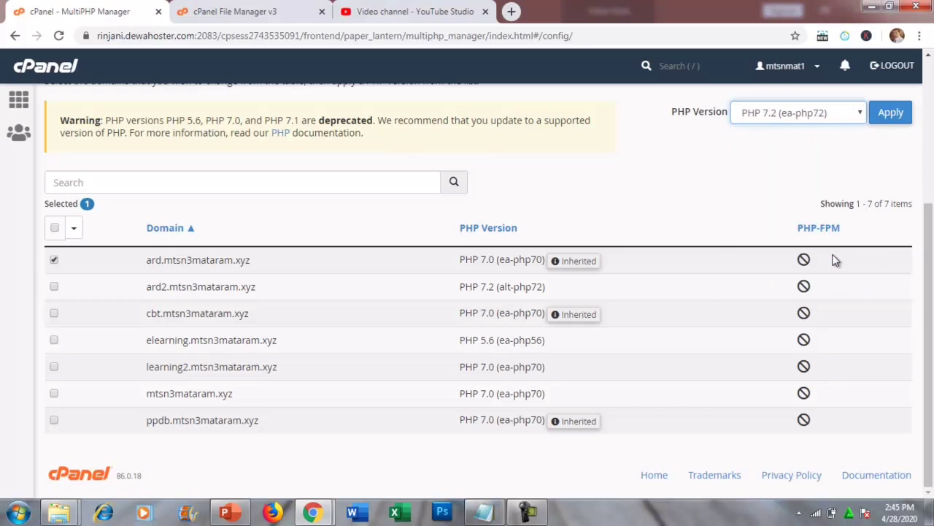
left_click(892, 116)
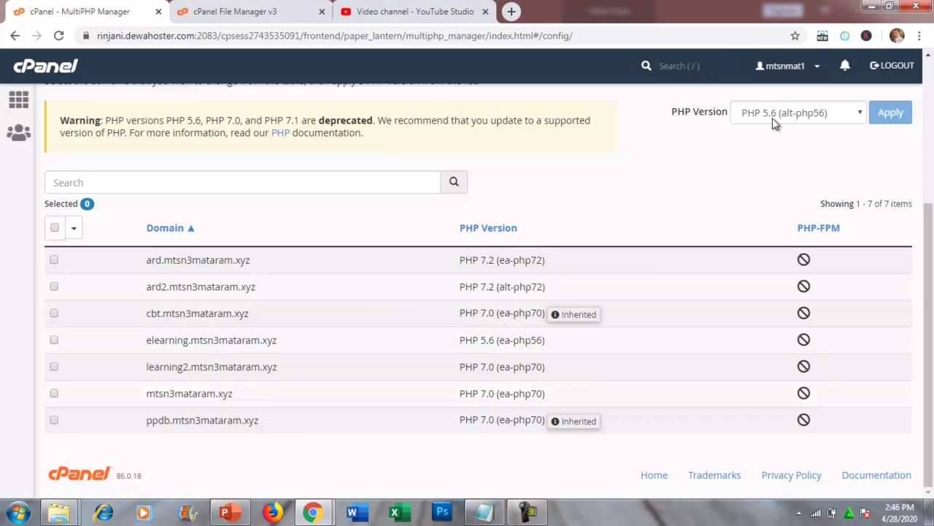
Load ard.mtsn3mataram.xyz in a new browser tab and scroll its Produk Rapor page.
left_click(512, 12)
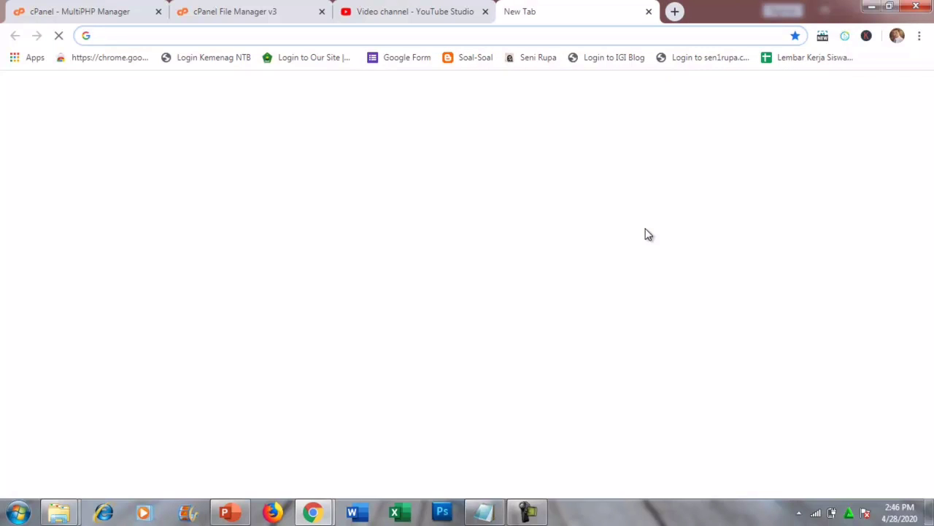
type("ar")
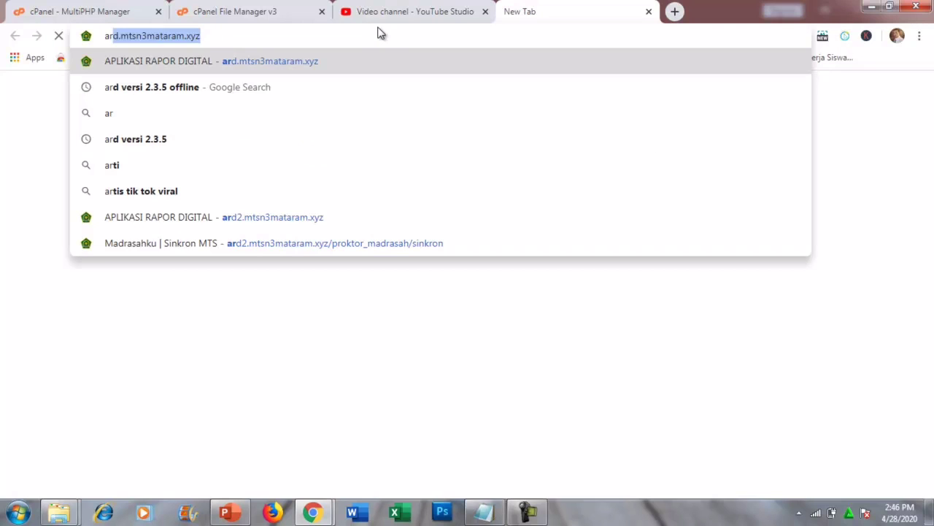
key("Return")
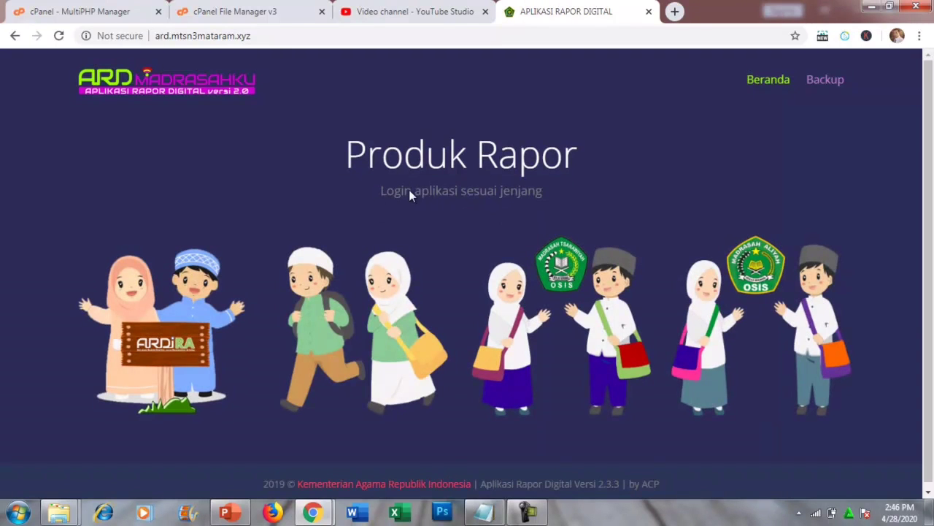
scroll(540, 306, "down", 1)
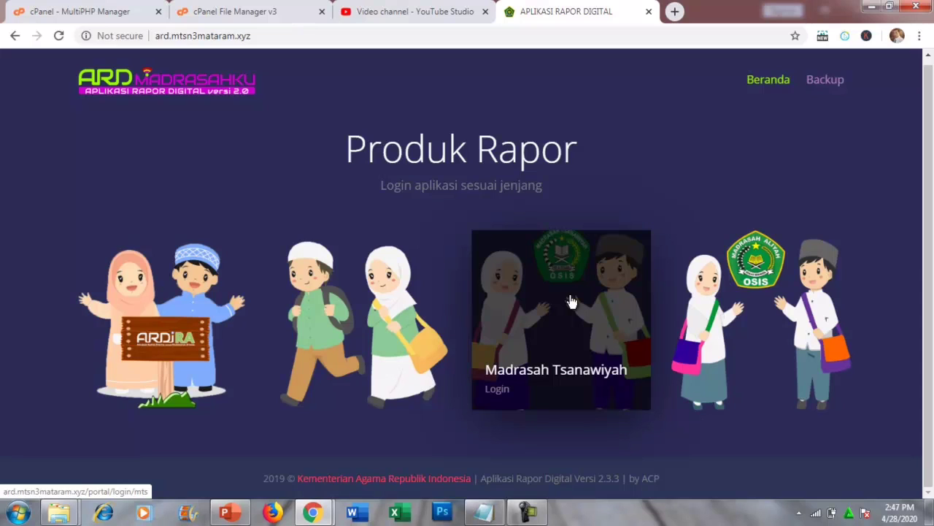
Log in to Madrasah Tsanawiyah with the saved credentials and dismiss the Pengumuman popup.
left_click(550, 348)
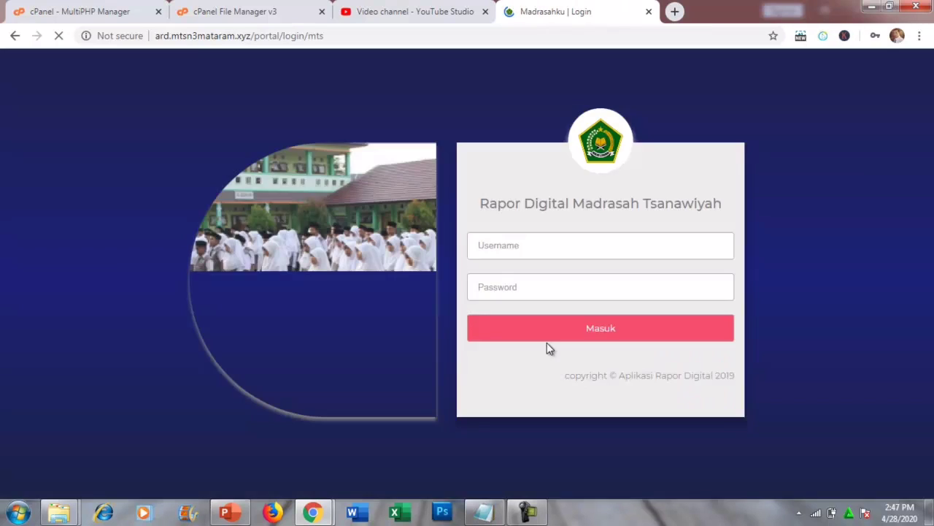
left_click(503, 249)
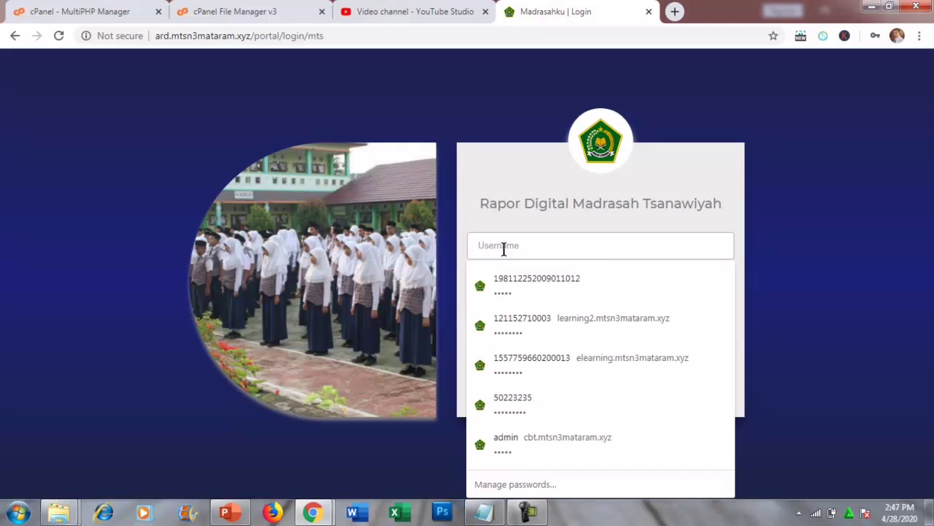
left_click(525, 414)
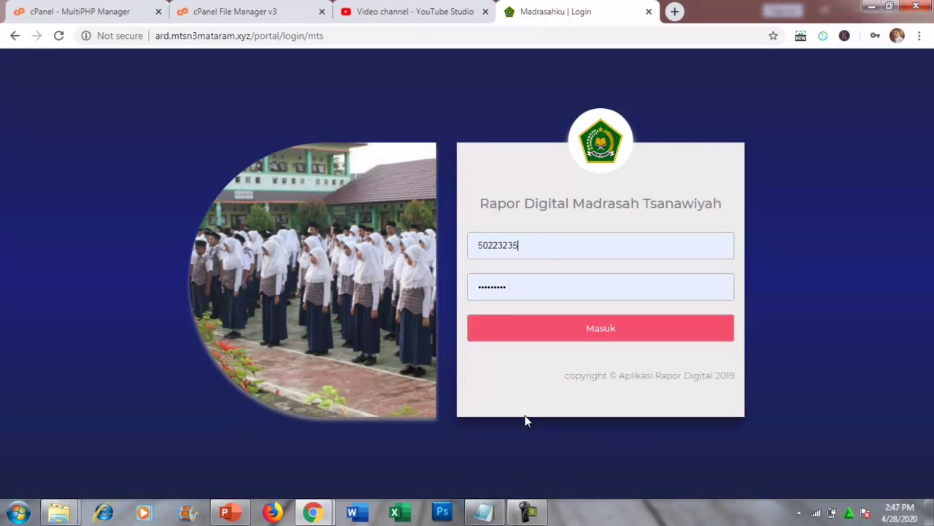
left_click(570, 338)
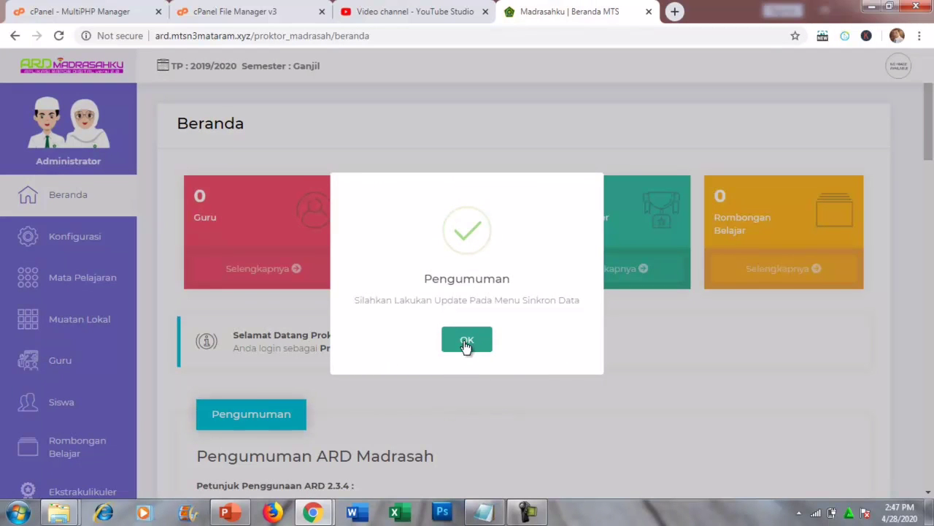
left_click(467, 345)
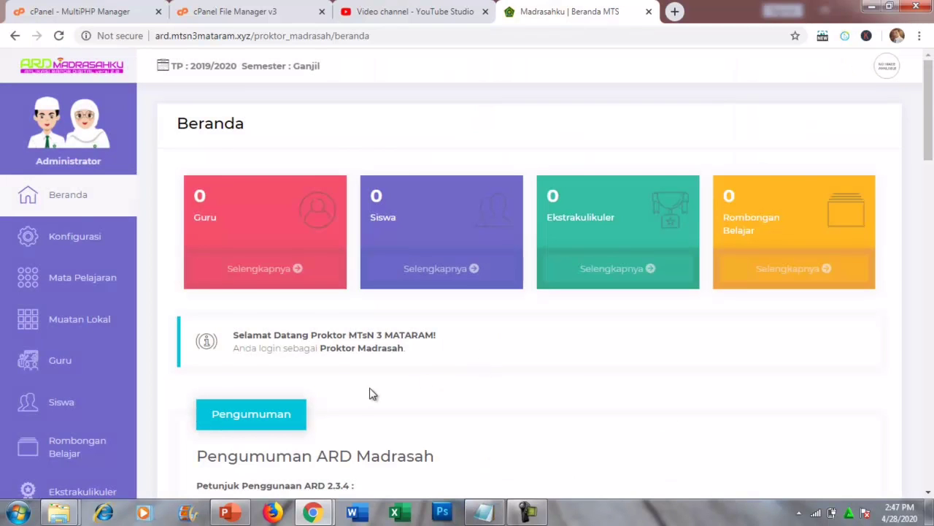
scroll(429, 297, "down", 3)
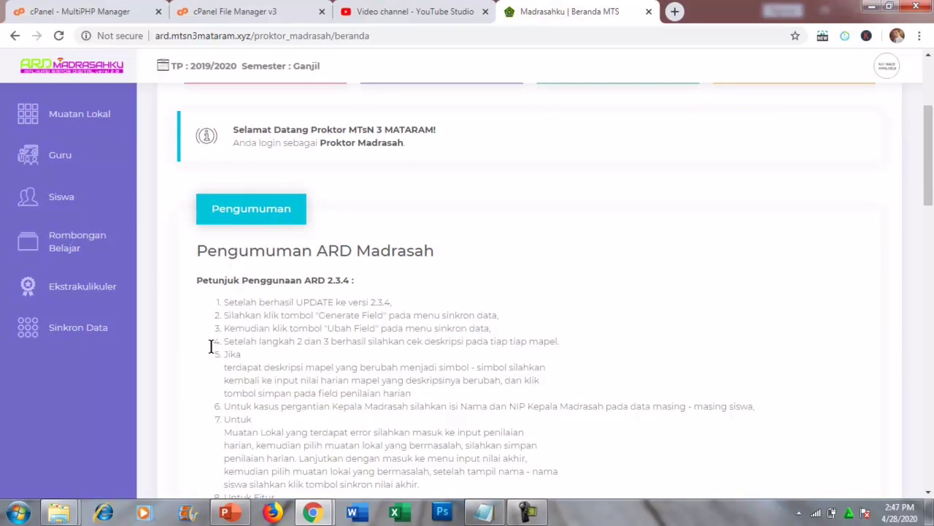
scroll(420, 341, "down", 2)
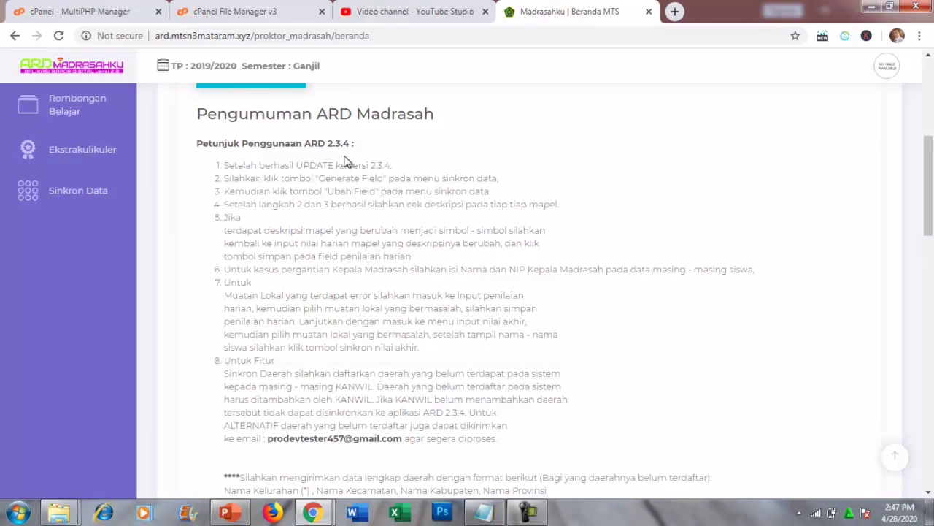
Open the Sinkron Data page and run the first Generate Field action.
left_click(73, 208)
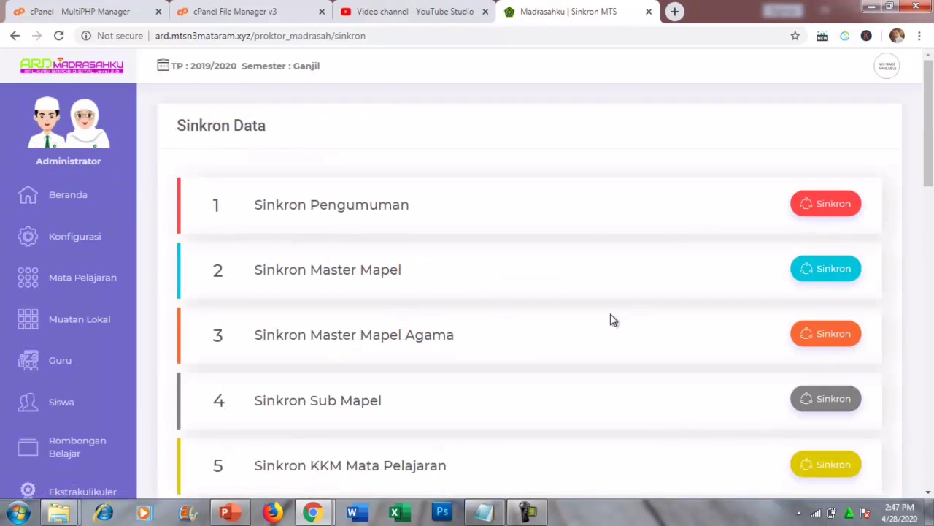
scroll(621, 321, "down", 1)
scroll(621, 321, "down", 2)
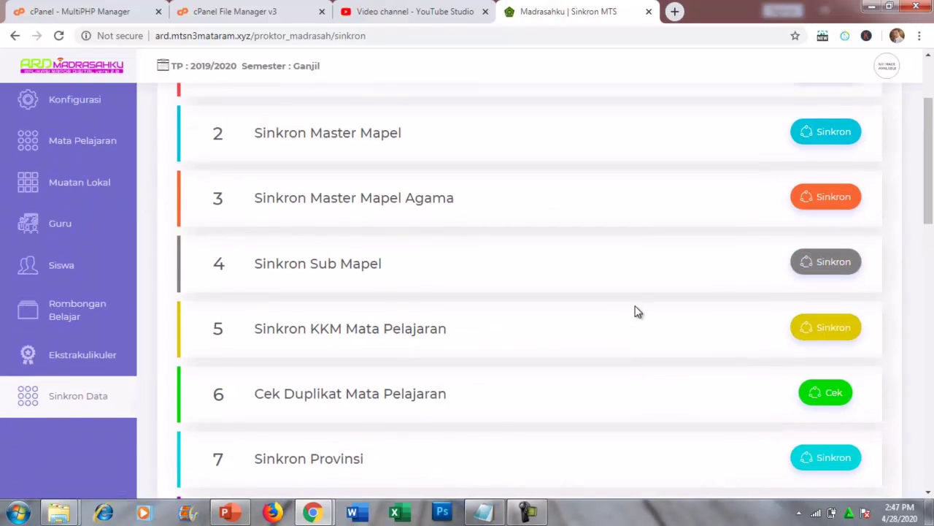
scroll(628, 315, "up", 2)
scroll(642, 336, "down", 8)
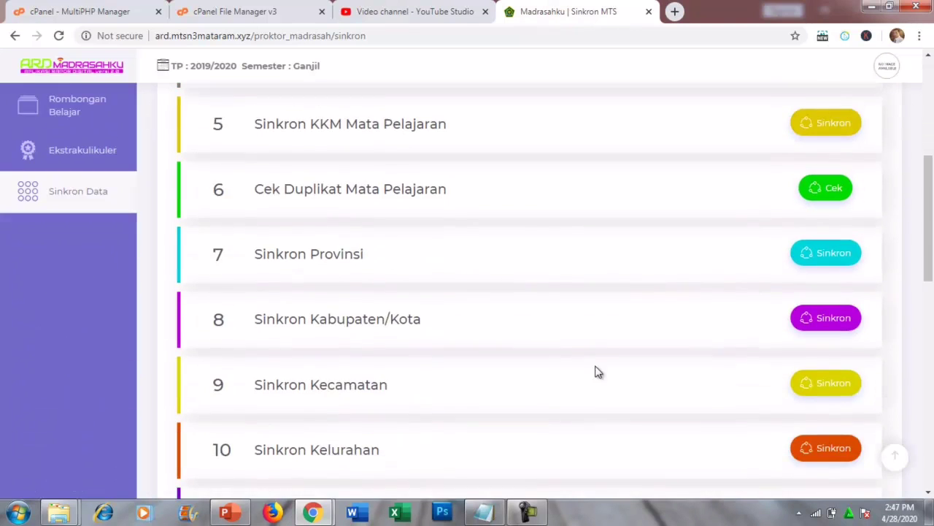
scroll(398, 420, "down", 3)
scroll(566, 414, "down", 5)
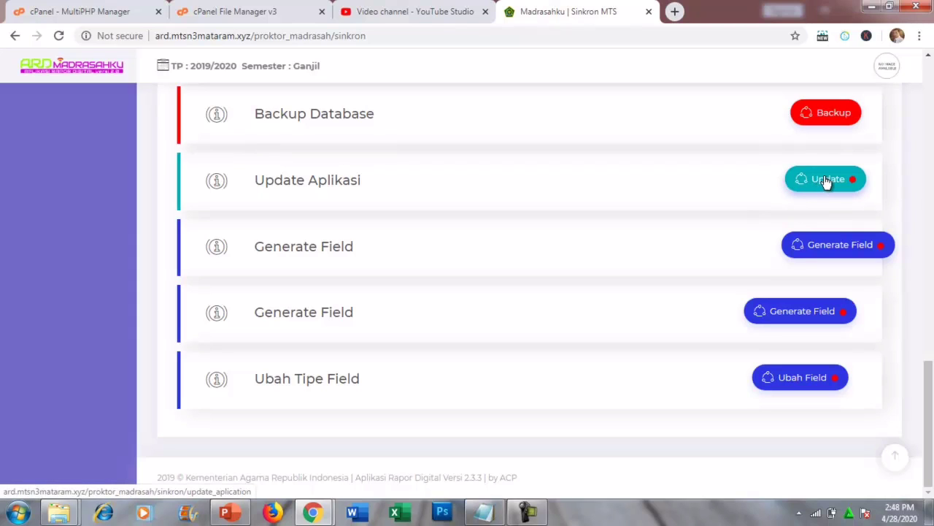
left_click(839, 252)
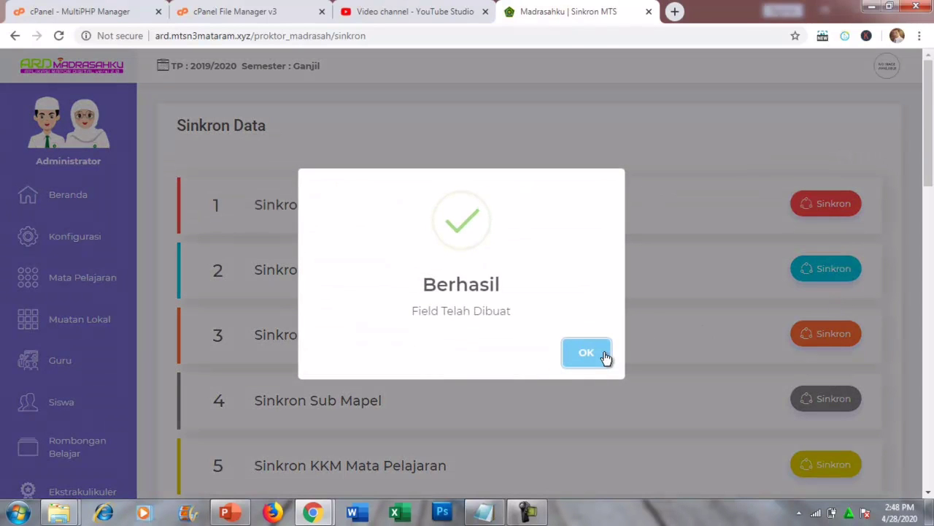
left_click(605, 358)
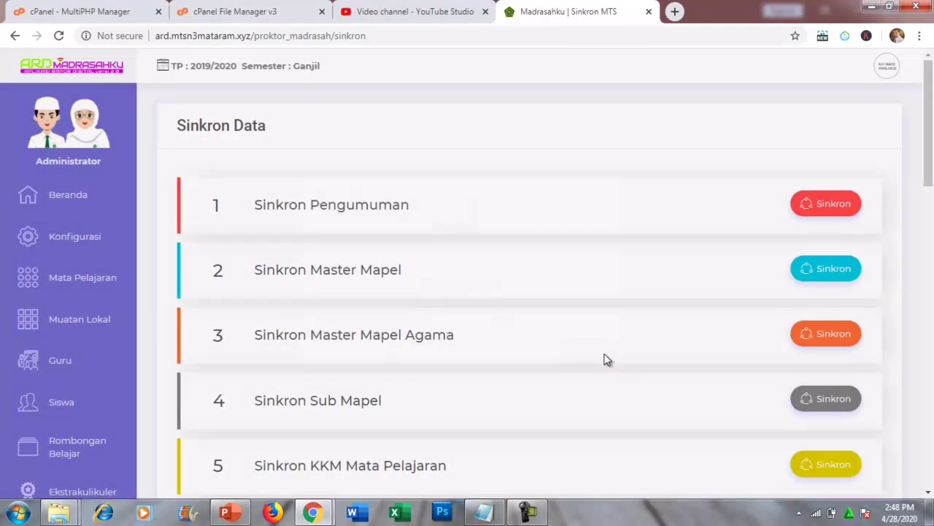
Run the second Generate Field action and Ubah Field, confirming each success message.
scroll(604, 359, "down", 14)
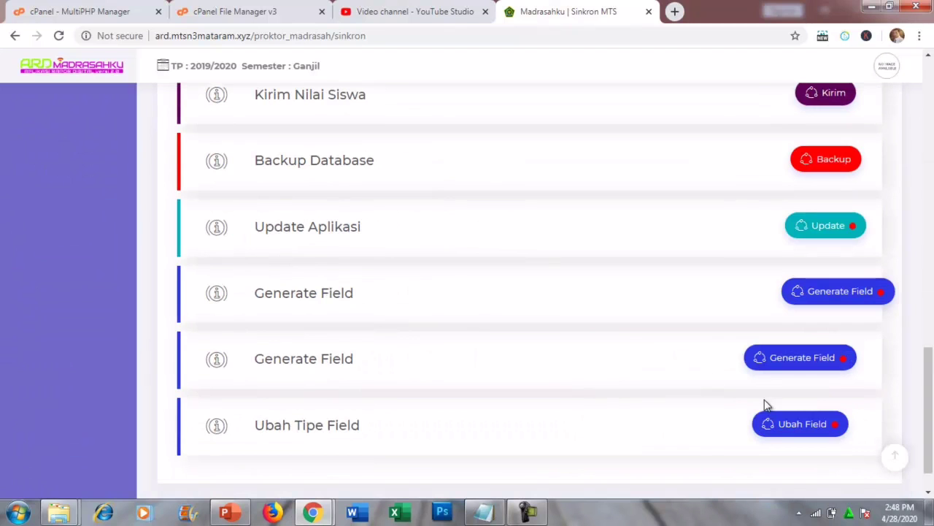
left_click(781, 359)
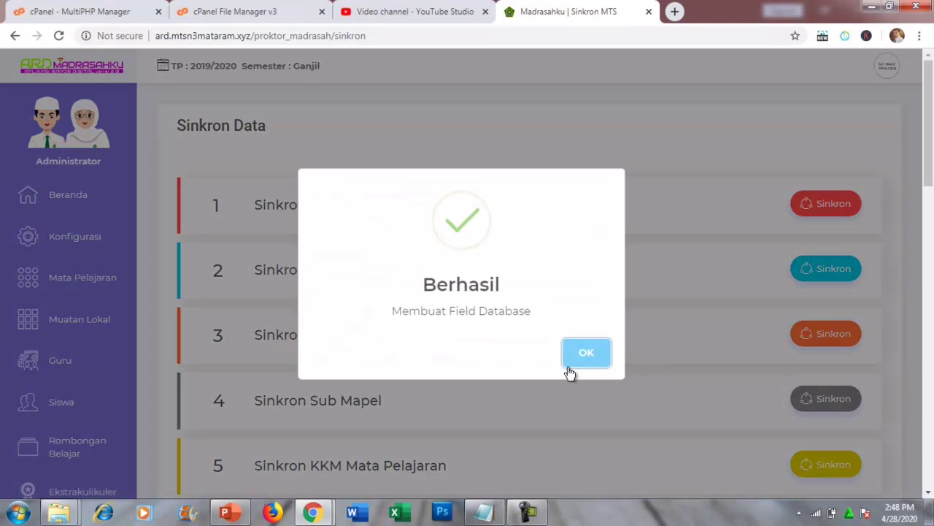
left_click(592, 355)
scroll(594, 357, "down", 12)
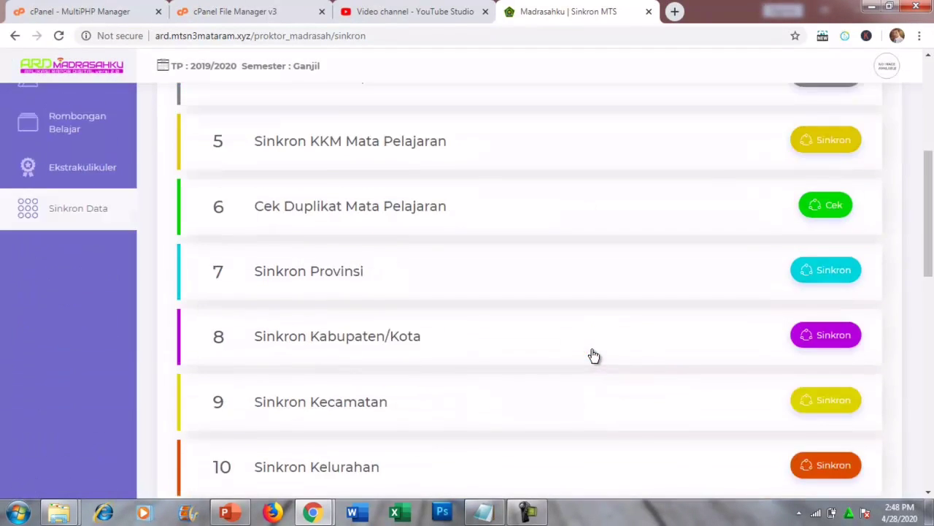
scroll(752, 436, "down", 3)
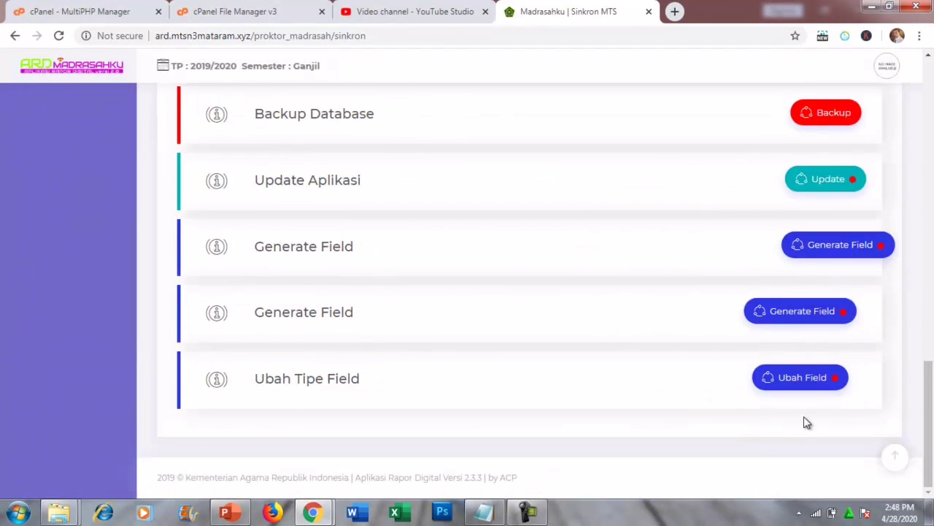
left_click(793, 381)
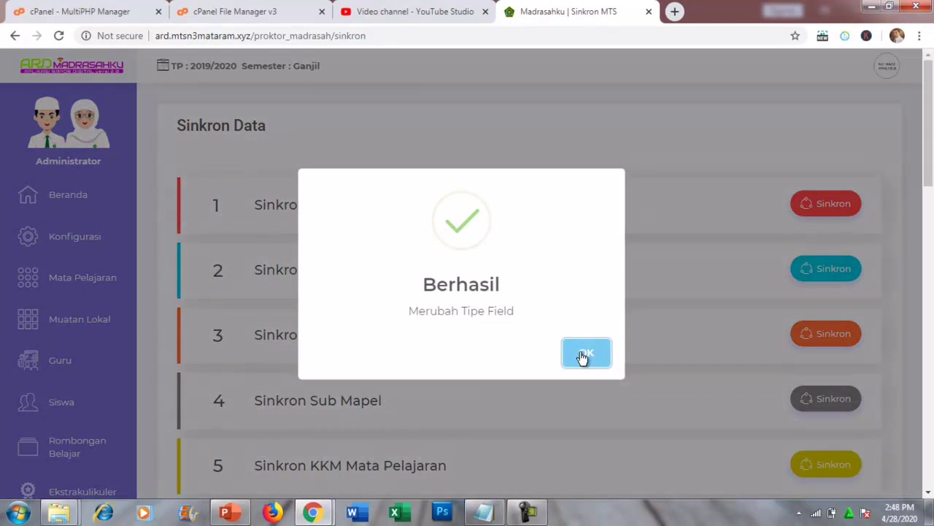
left_click(582, 356)
Acknowledge the update to version 2.3.3 confirmation on Sinkron Data.
scroll(496, 354, "down", 6)
scroll(463, 359, "down", 7)
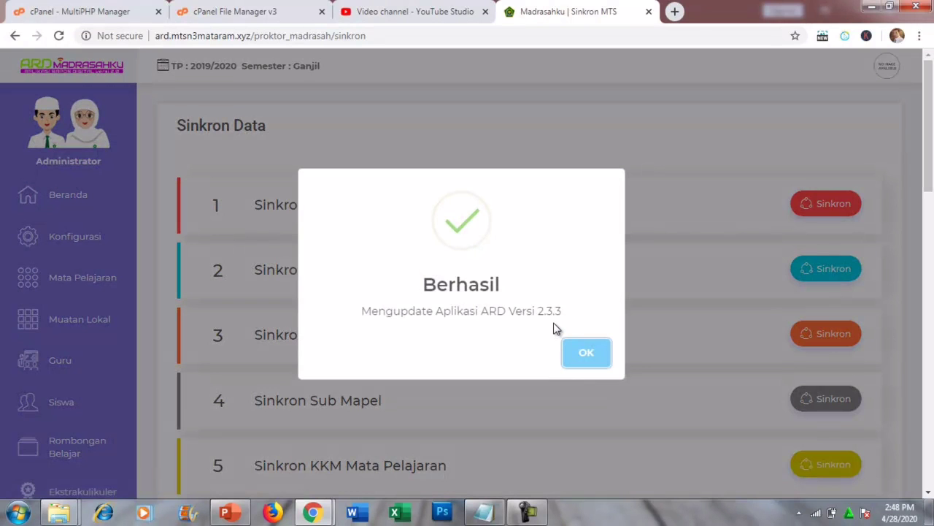
left_click(589, 357)
scroll(594, 362, "down", 15)
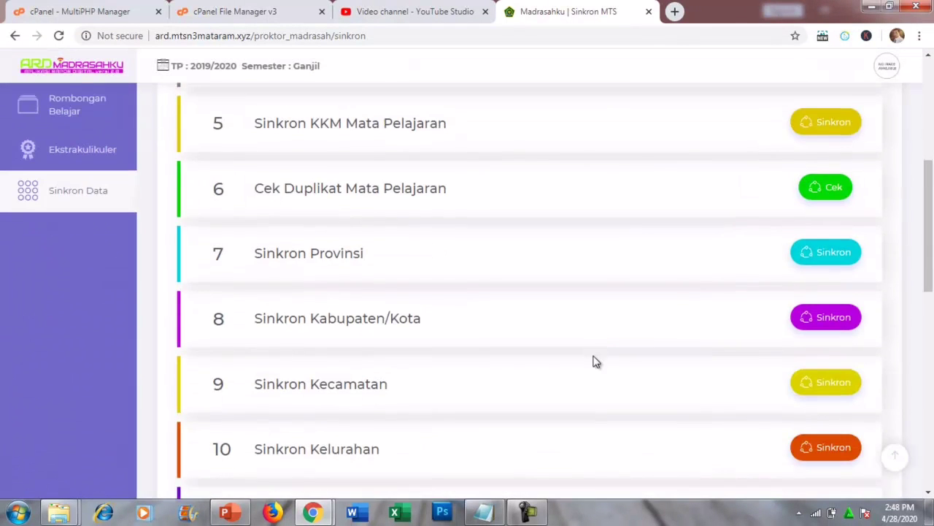
scroll(632, 344, "down", 3)
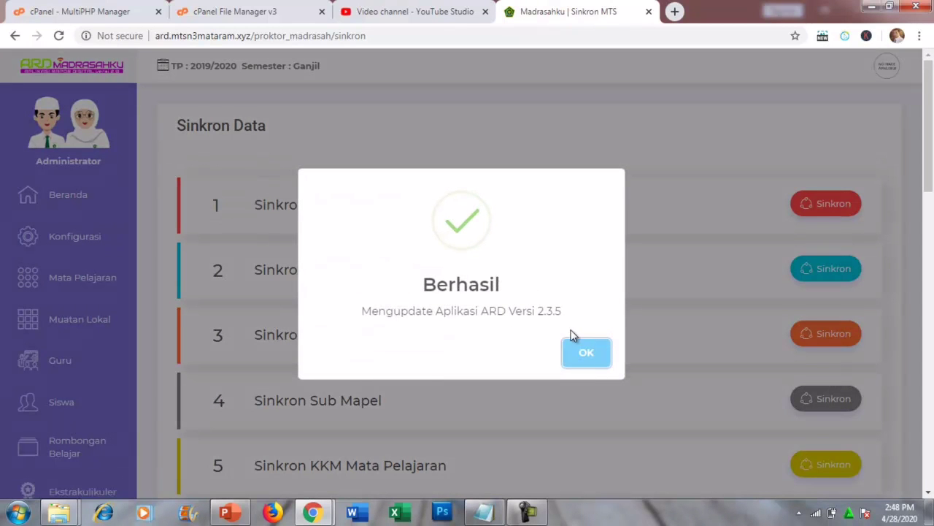
Confirm the 2.3.5 update, then sync the Pengumuman and Master Mapel data.
left_click(590, 360)
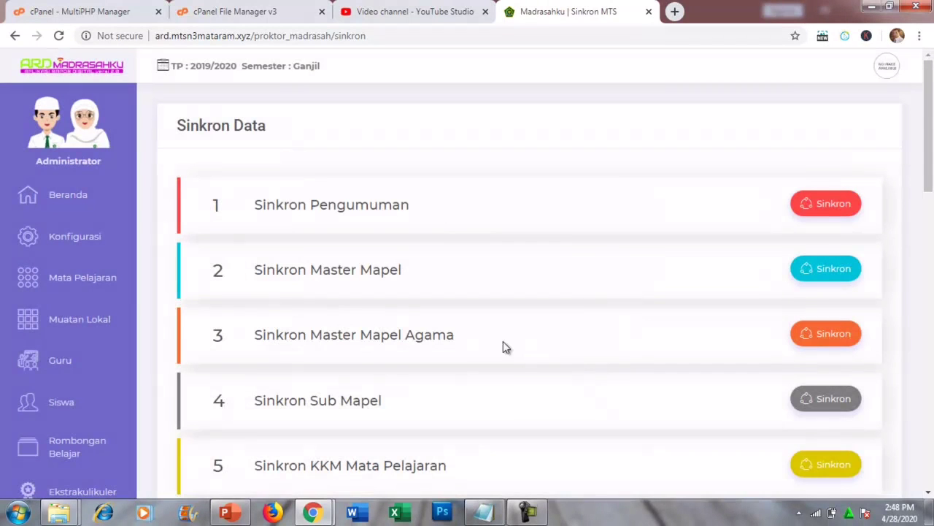
left_click(838, 205)
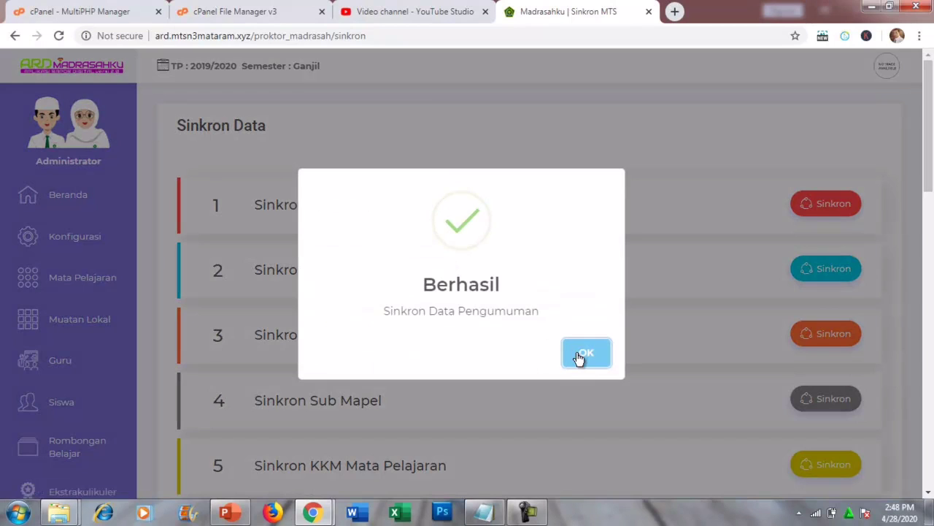
left_click(583, 359)
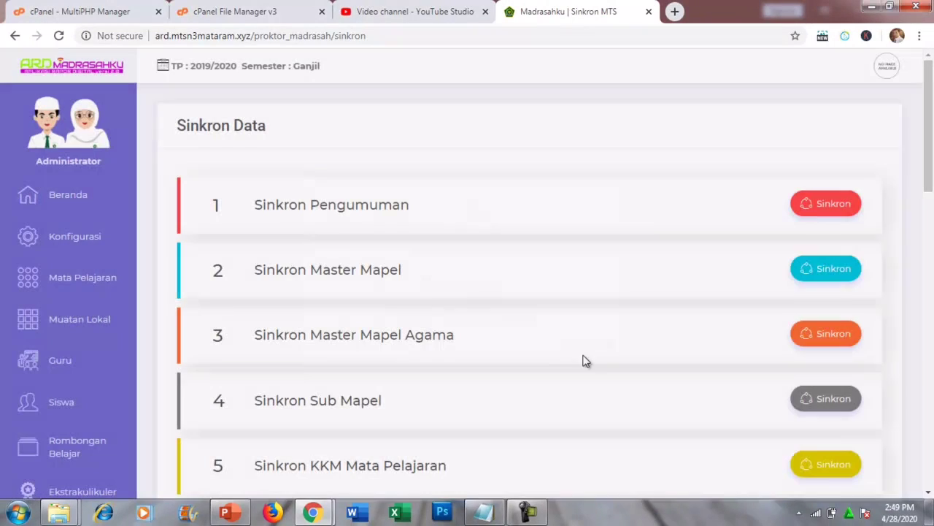
left_click(832, 269)
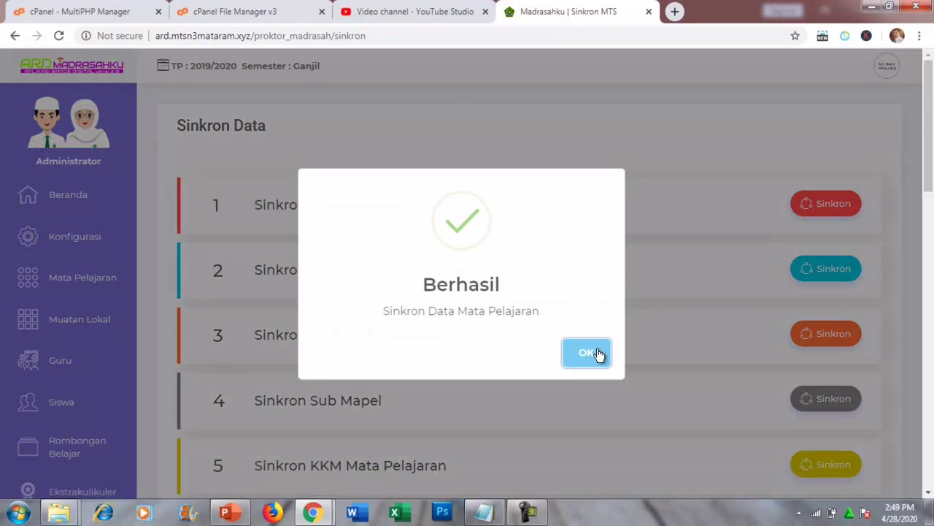
left_click(596, 350)
Sync the Master Mapel Agama and Sub Mapel data, confirming each Berhasil message.
scroll(495, 328, "down", 1)
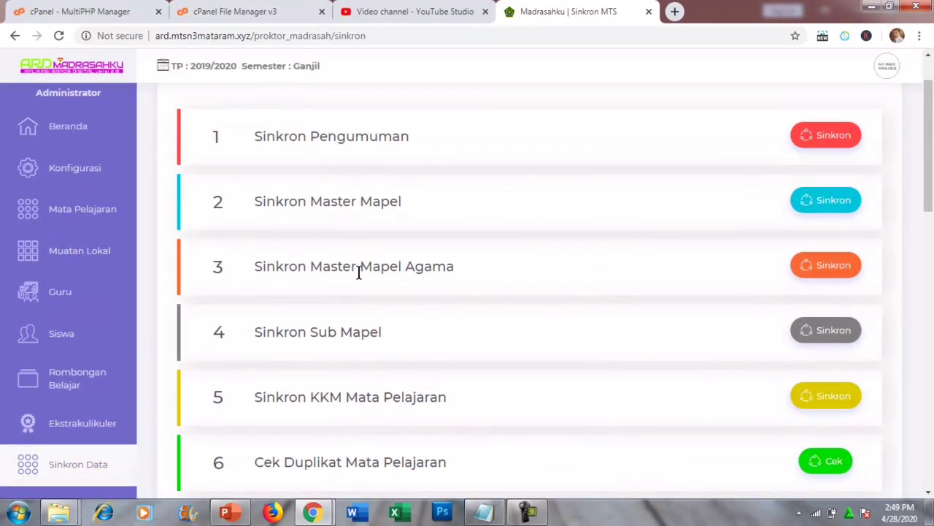
left_click(812, 269)
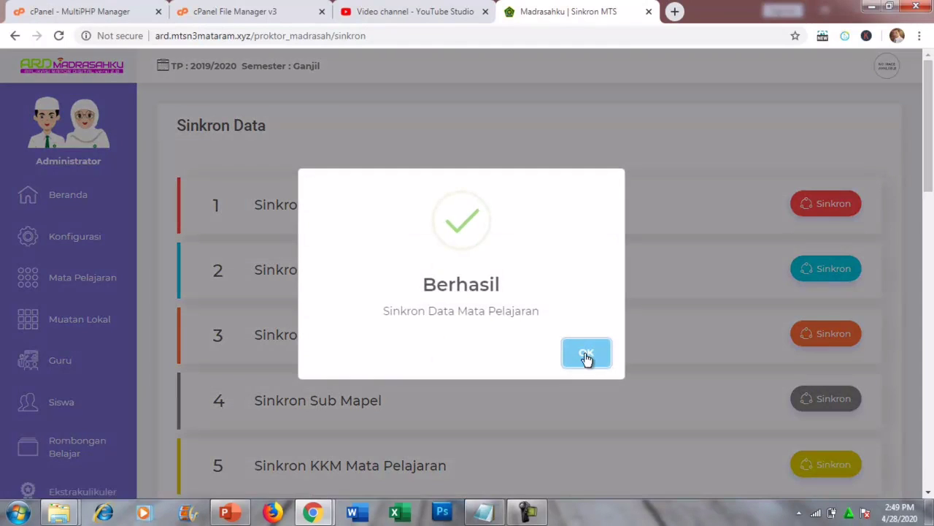
left_click(589, 357)
scroll(592, 359, "down", 1)
scroll(592, 360, "down", 1)
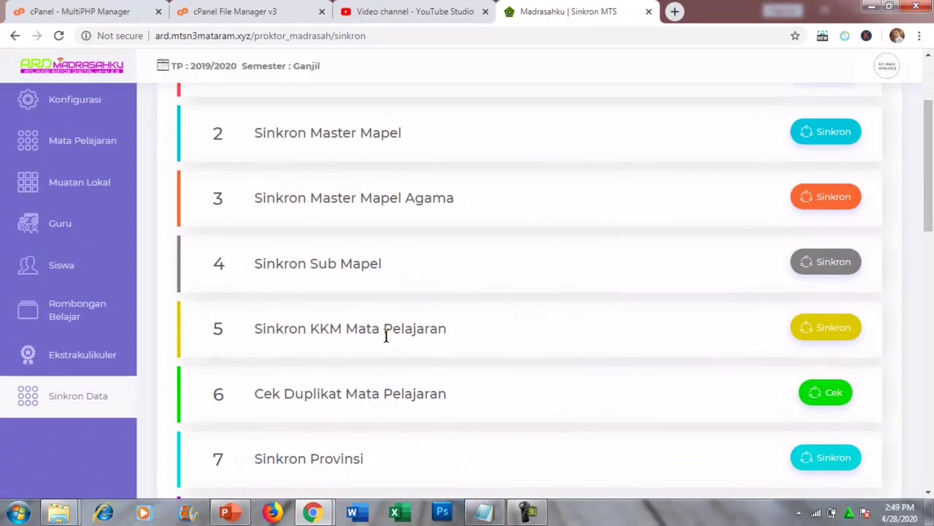
left_click(819, 268)
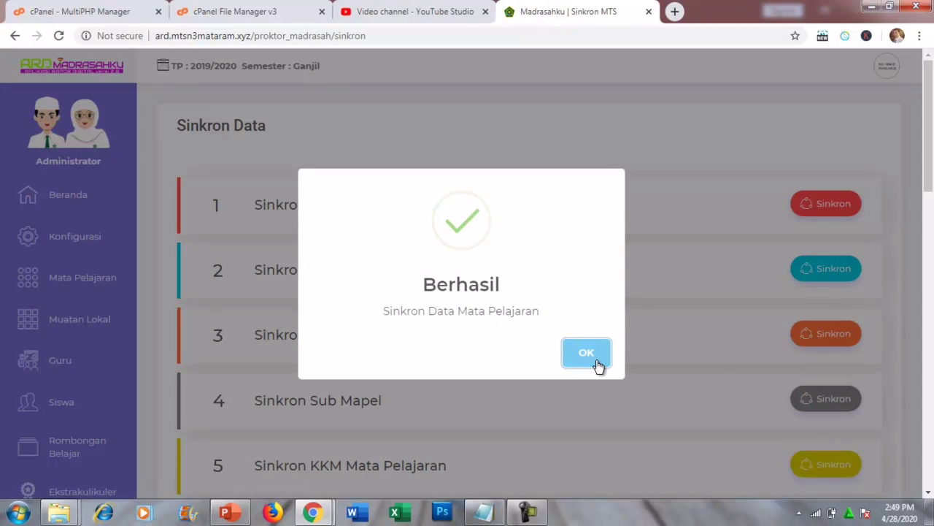
left_click(595, 361)
scroll(597, 366, "down", 2)
scroll(409, 411, "down", 1)
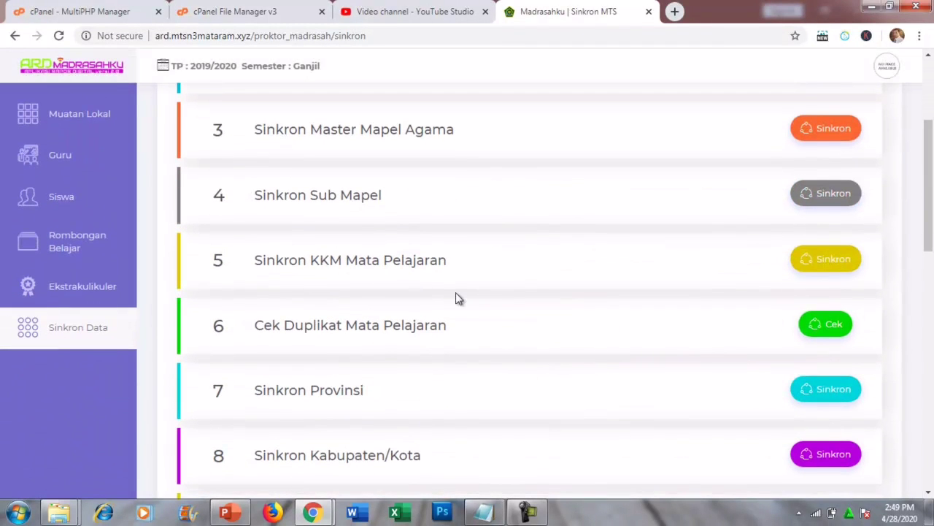
Sync KKM Mata Pelajaran, review the zero-count Beranda, and return to Sinkron Data.
left_click(828, 258)
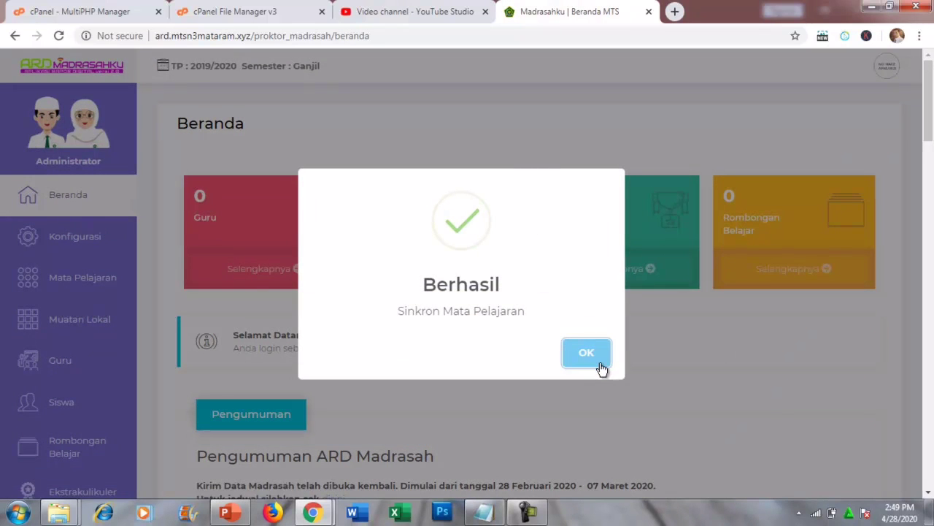
left_click(600, 363)
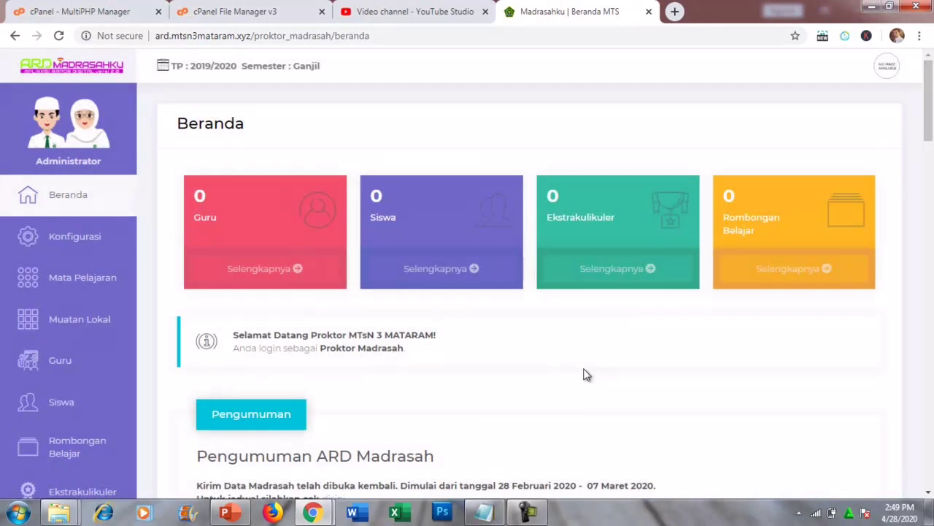
scroll(496, 394, "down", 2)
scroll(499, 387, "up", 2)
scroll(501, 382, "down", 4)
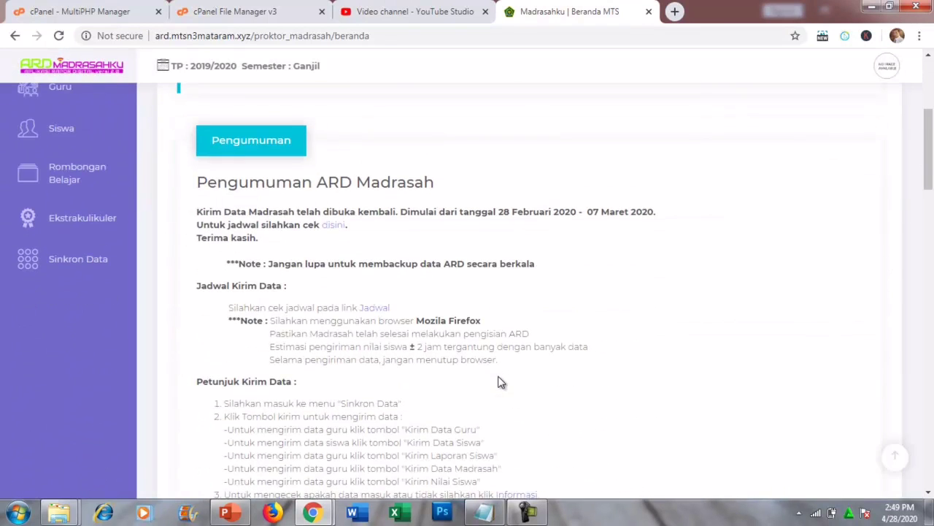
scroll(482, 368, "up", 4)
scroll(289, 473, "down", 1)
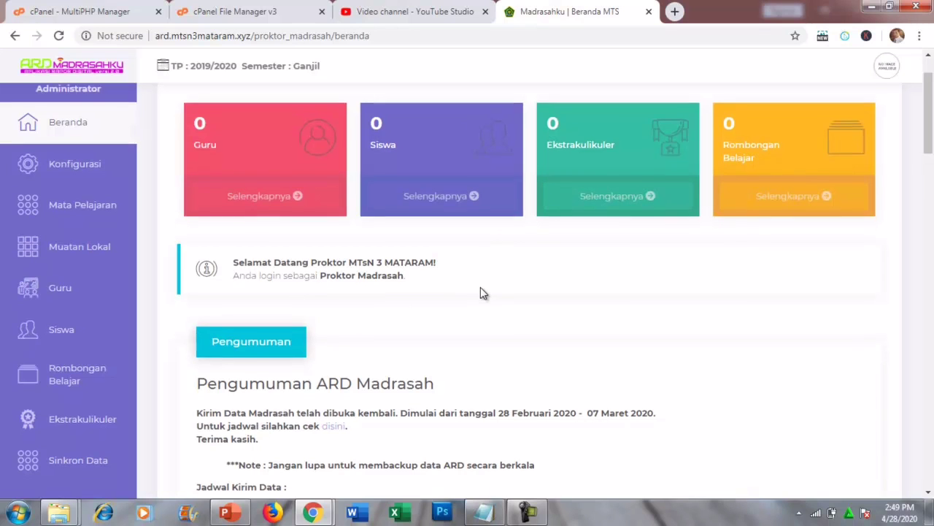
scroll(479, 292, "down", 3)
left_click(62, 272)
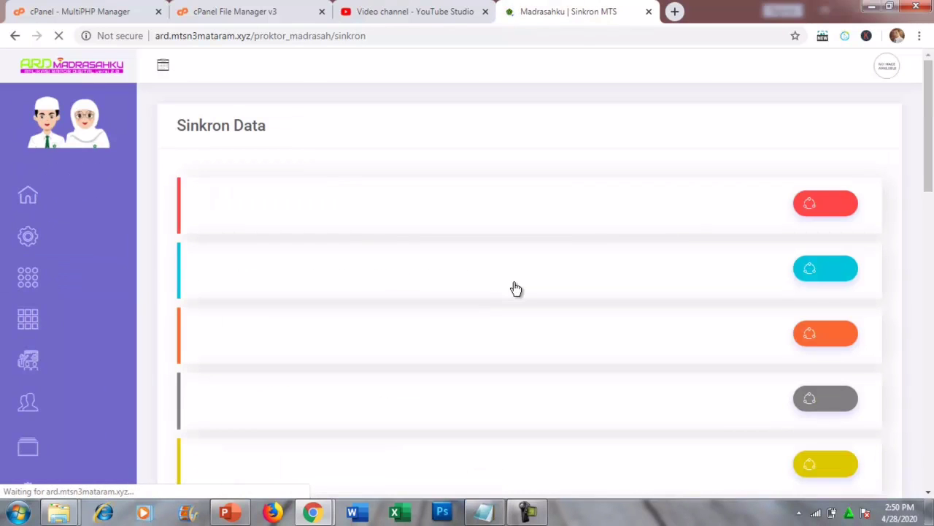
Open the Backup Database page from its Sinkron Data row and start Restore Database.
scroll(515, 288, "down", 5)
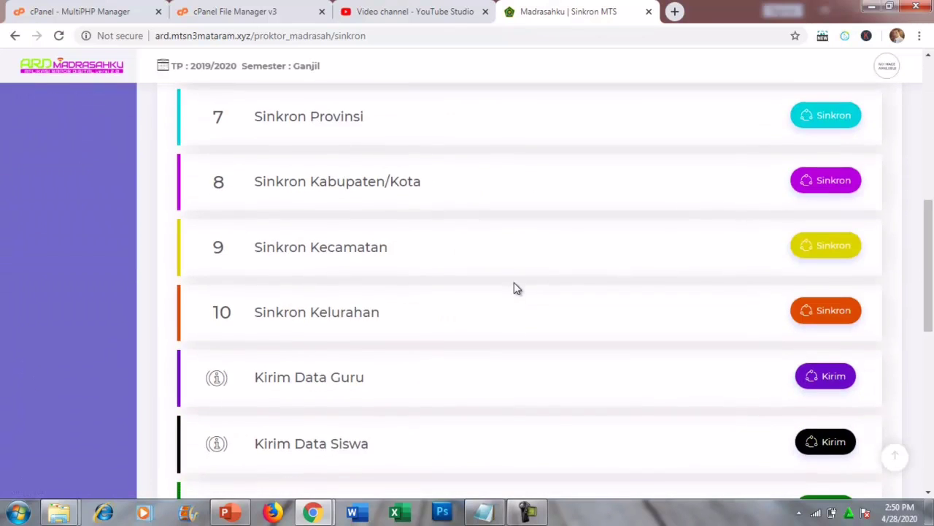
scroll(490, 323, "down", 4)
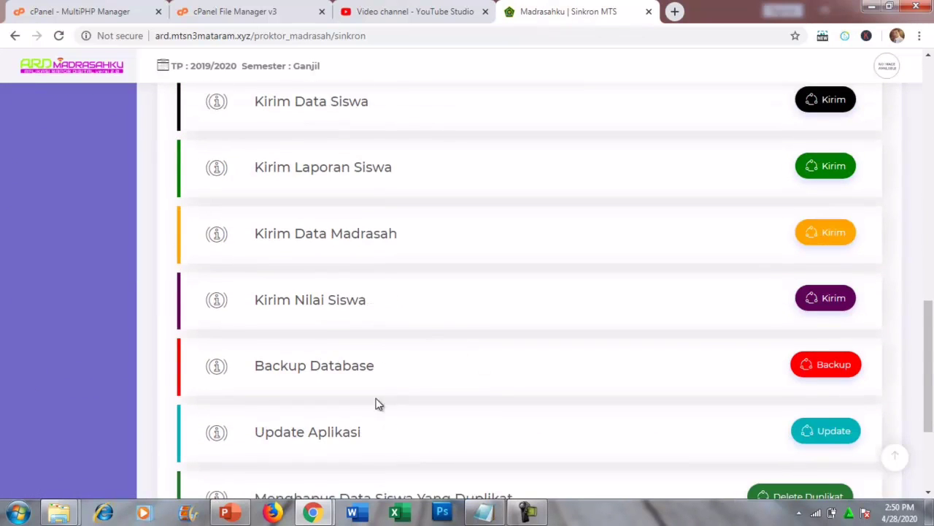
left_click(827, 369)
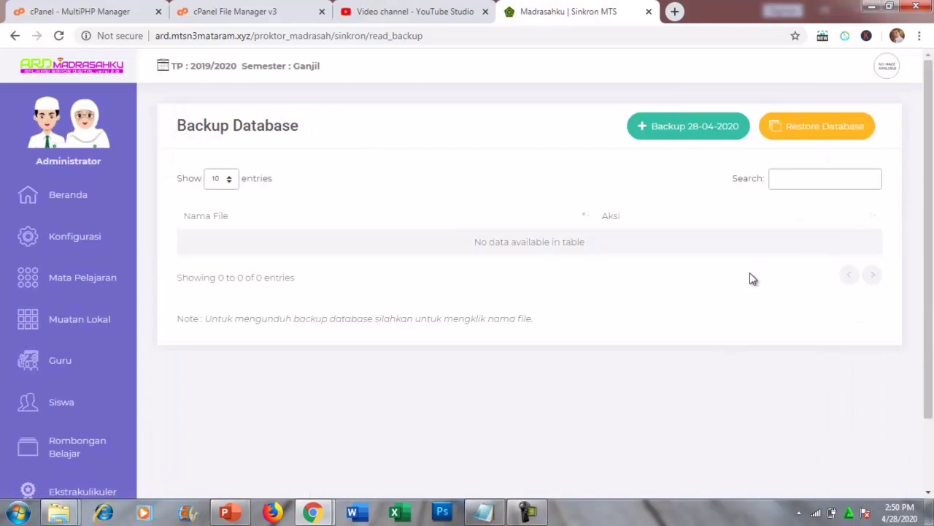
left_click(820, 135)
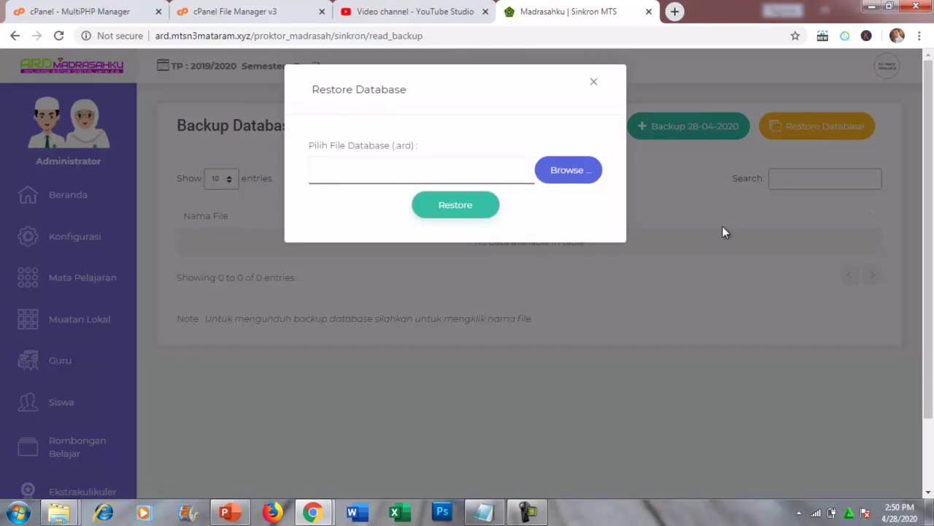
Restore the database from Backup_Database_25-04-2020 (1).ard in the ARD folder and confirm success.
left_click(579, 179)
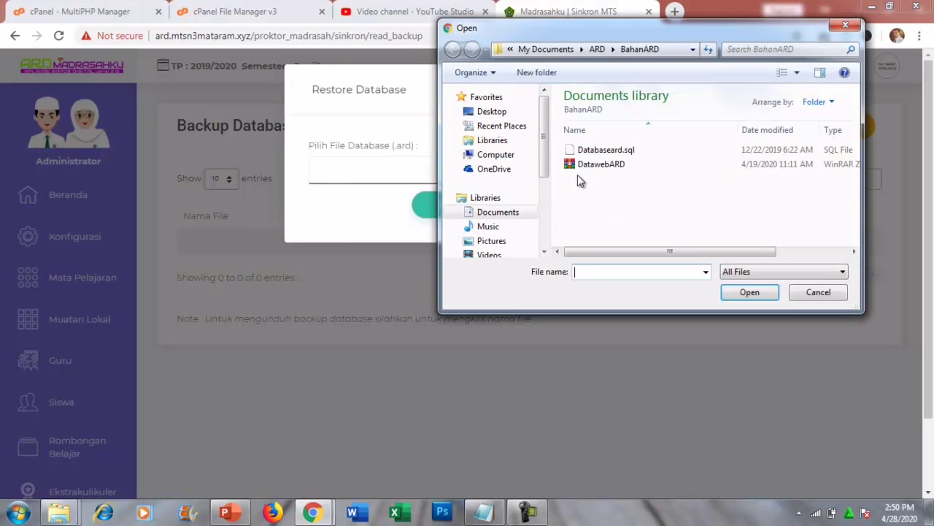
left_click(596, 49)
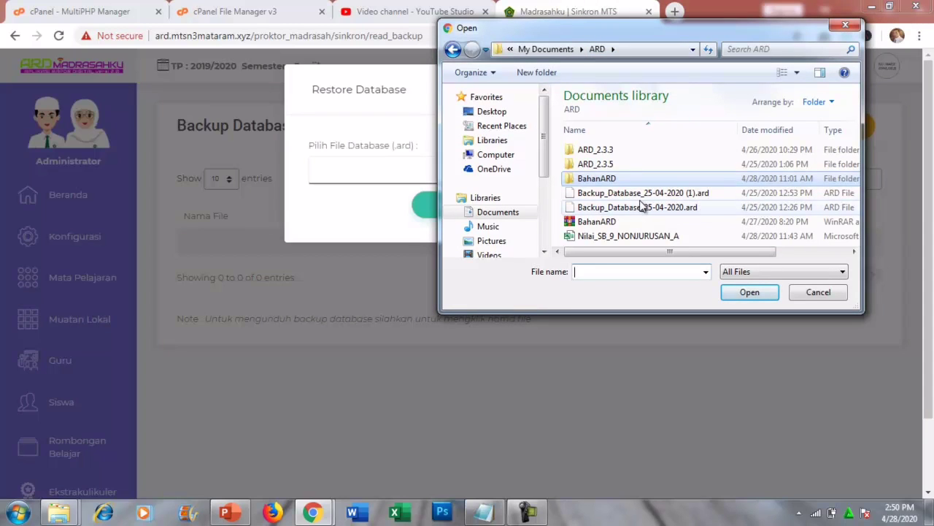
left_click(638, 194)
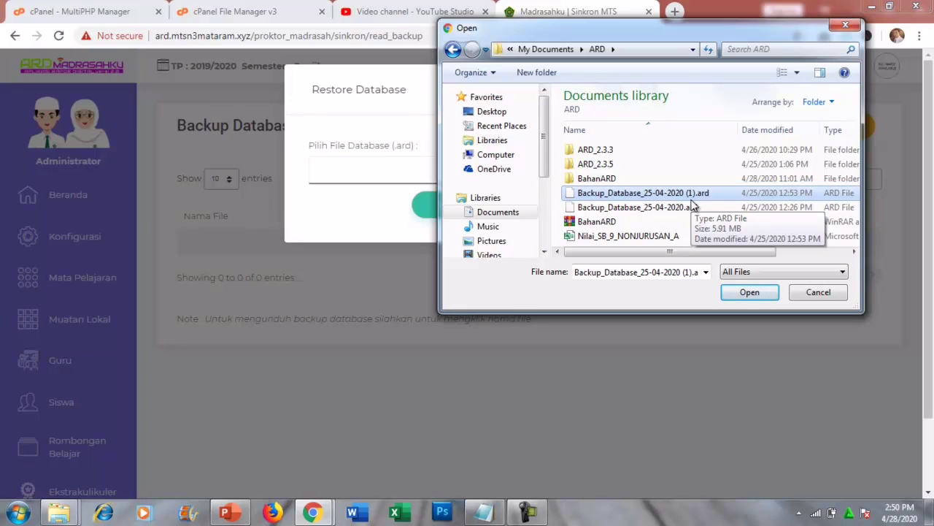
left_click(691, 200)
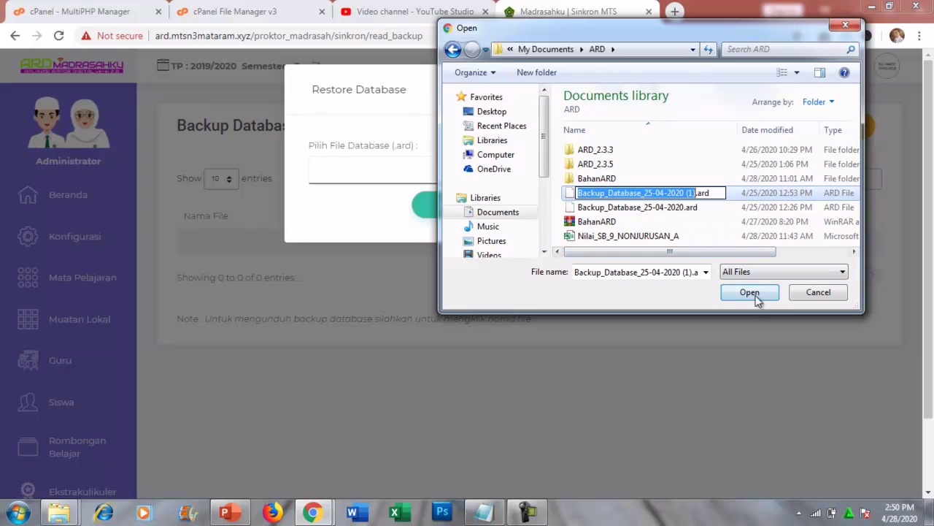
key("Escape")
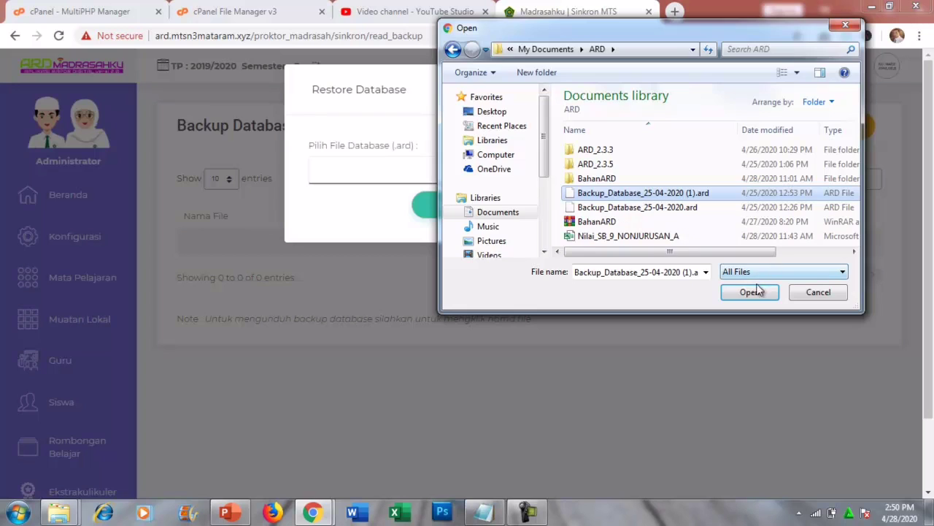
left_click(757, 294)
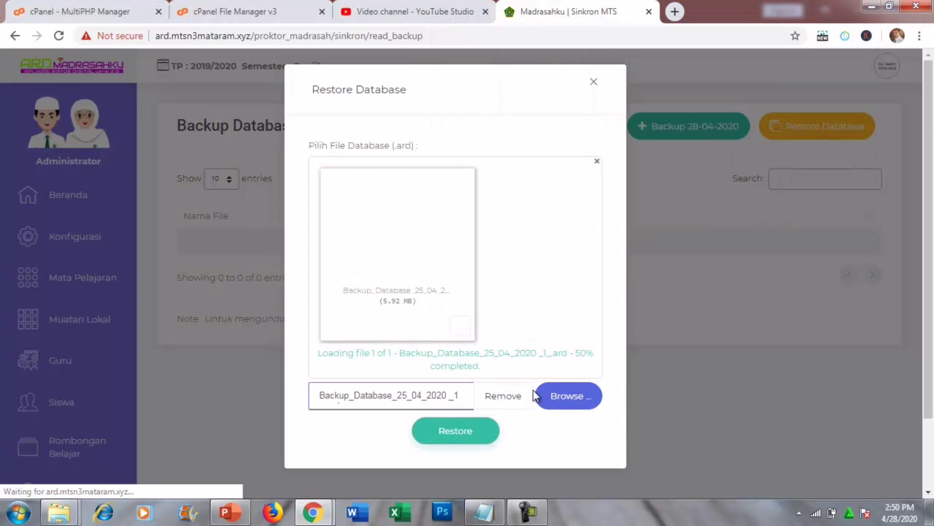
scroll(476, 479, "down", 2)
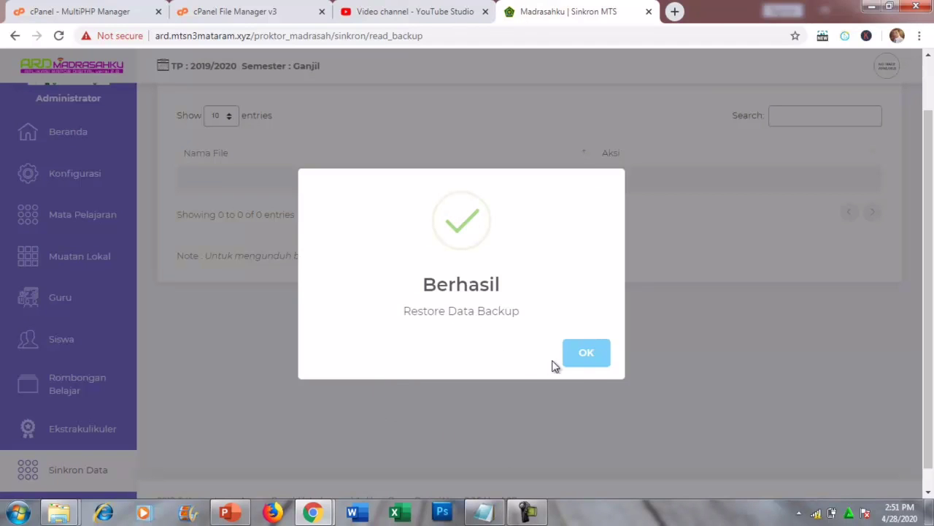
left_click(587, 353)
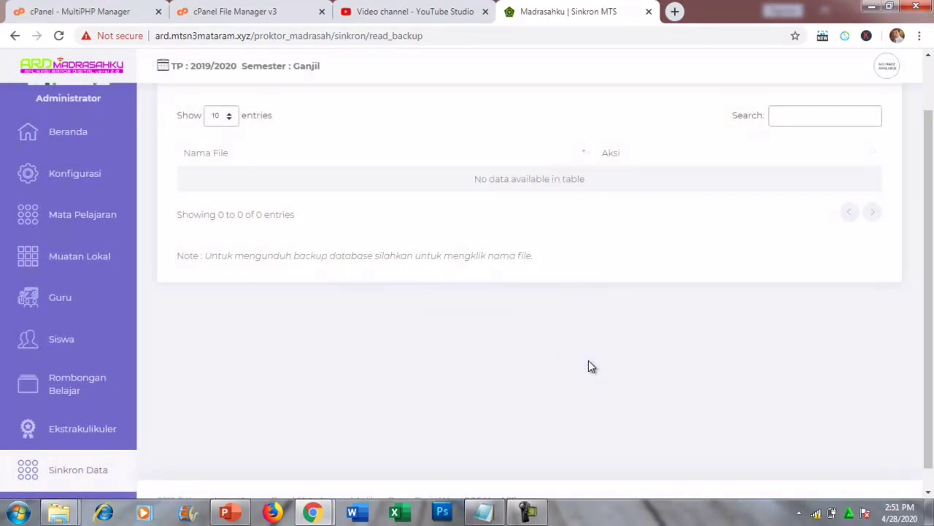
scroll(469, 387, "up", 1)
scroll(468, 385, "up", 1)
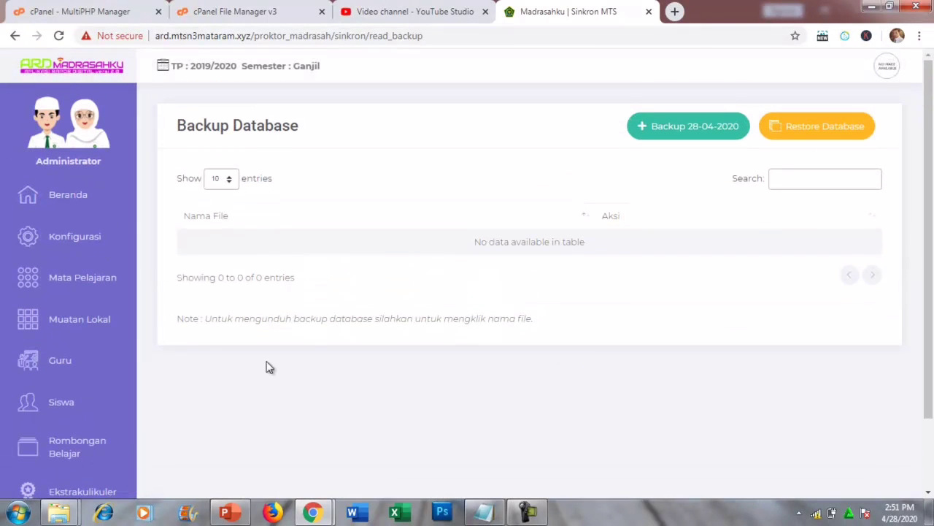
Show the Beranda dashboard (all counts at 0) and disconnect from the AndroidAp Wi-Fi network.
left_click(82, 209)
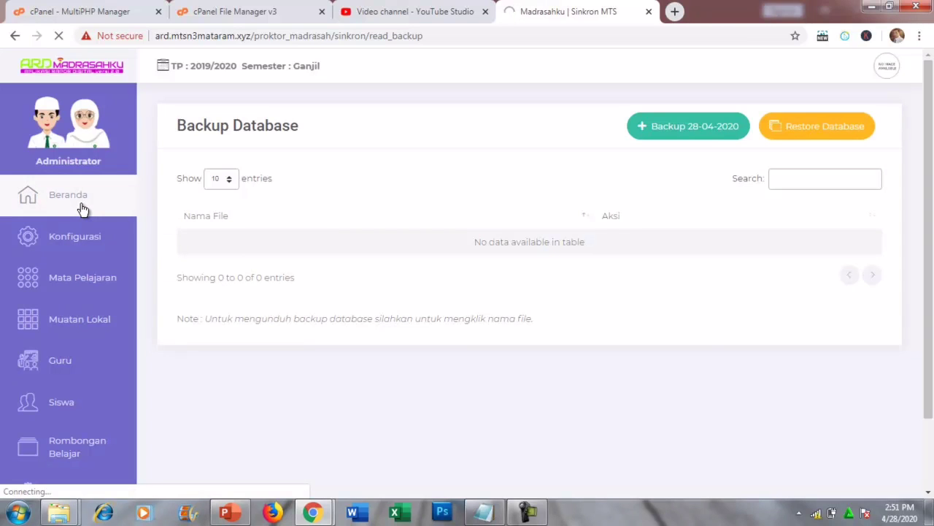
left_click(816, 514)
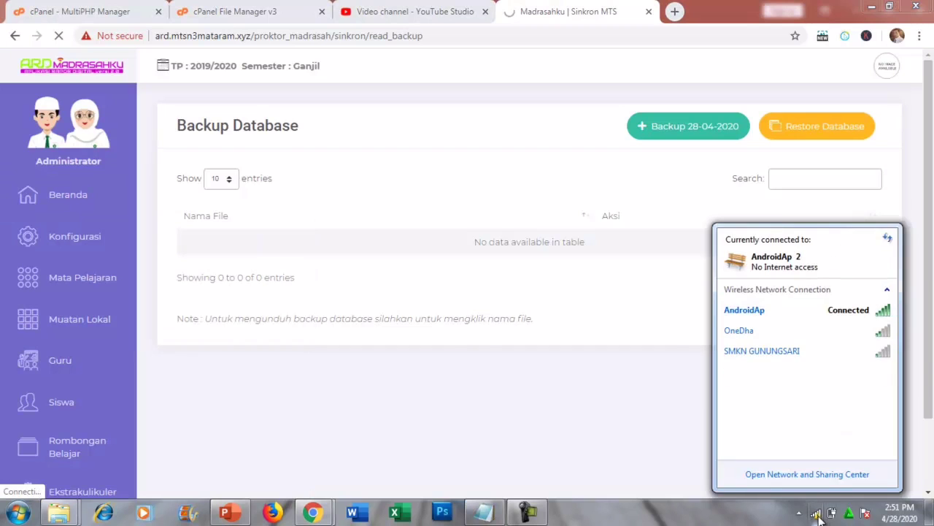
left_click(861, 307)
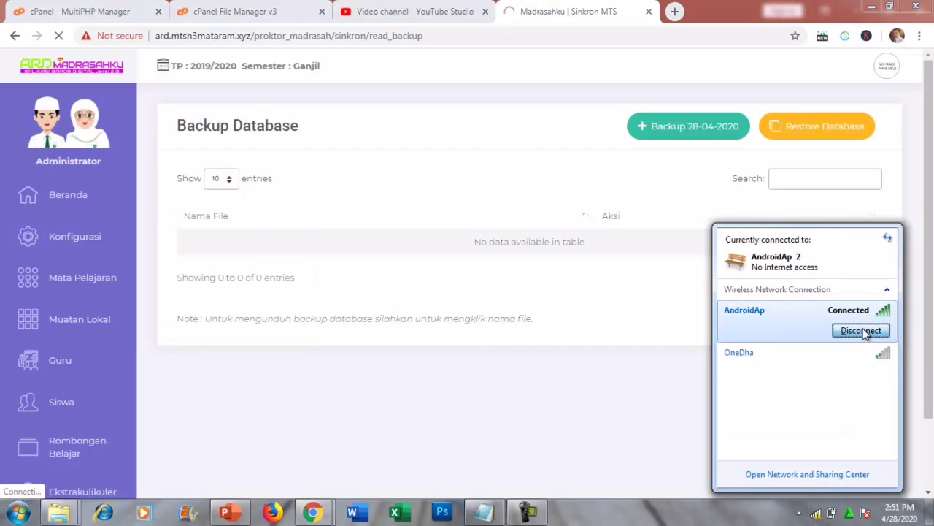
left_click(864, 329)
left_click(856, 311)
left_click(862, 330)
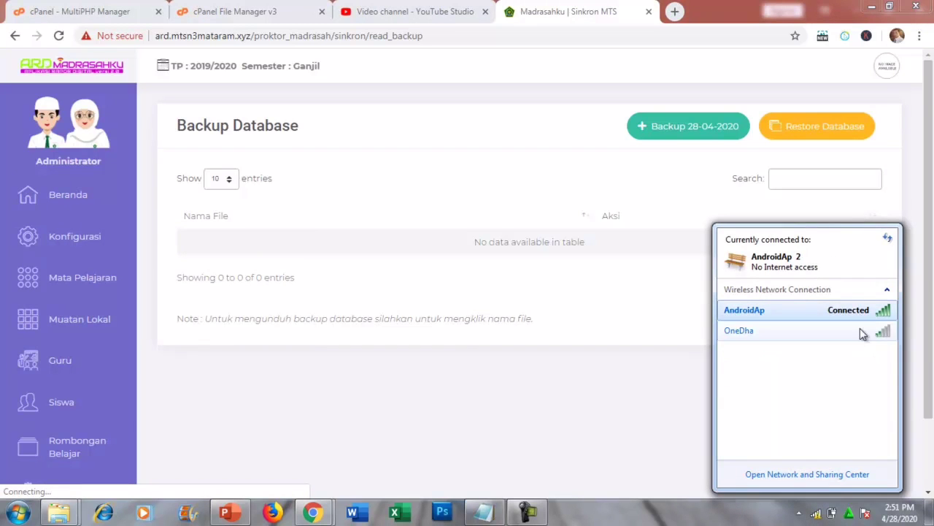
left_click(849, 307)
left_click(857, 333)
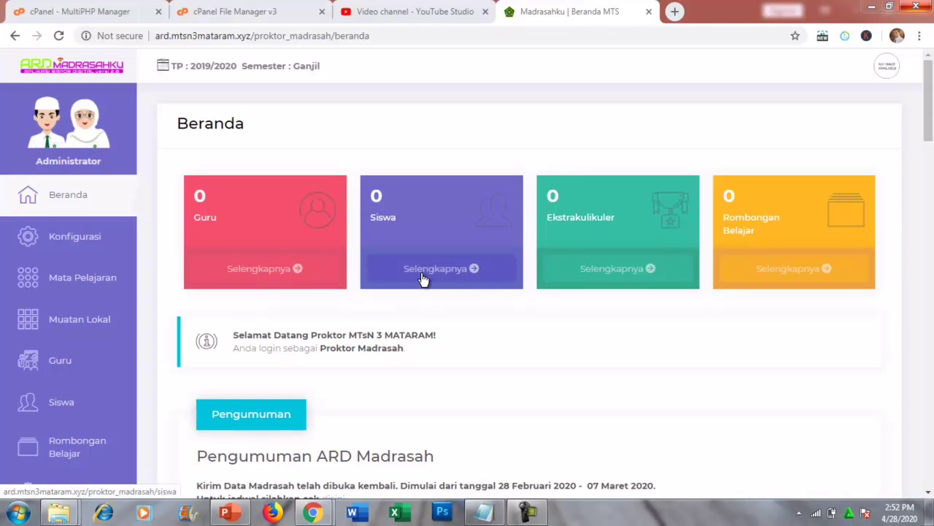
Go to the Backup Database page under Sinkron Data.
scroll(394, 358, "down", 4)
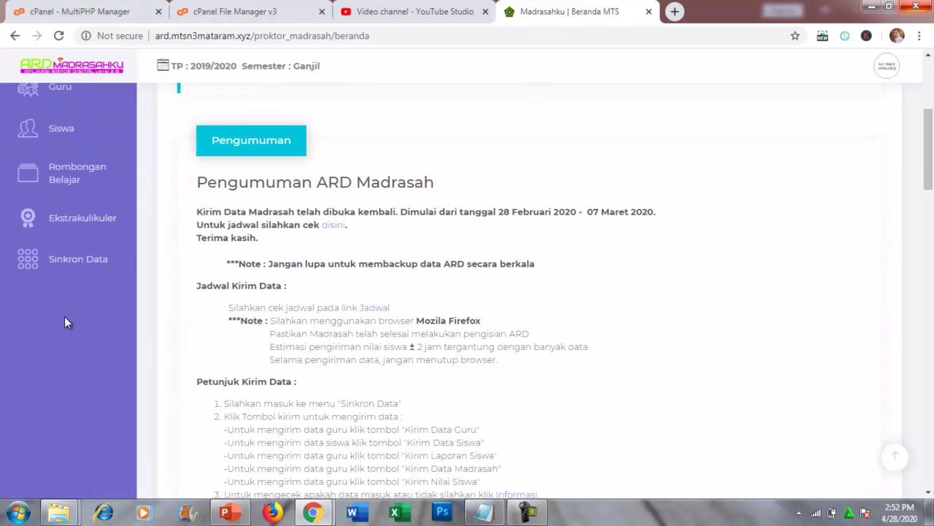
left_click(99, 265)
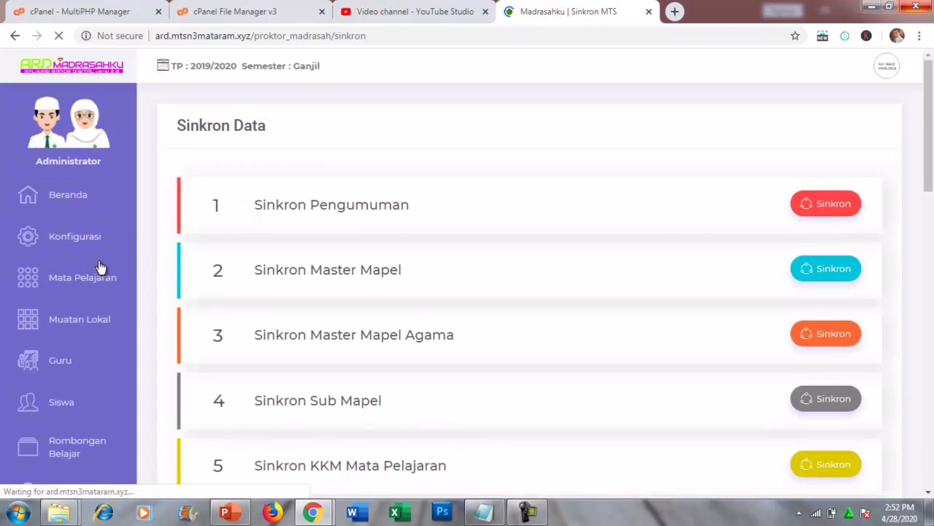
scroll(423, 340, "down", 10)
scroll(587, 321, "down", 4)
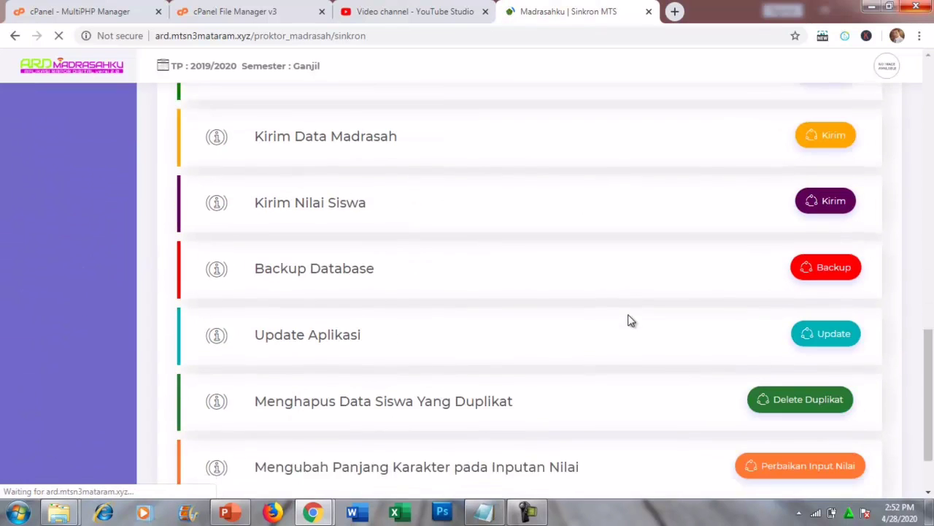
left_click(836, 230)
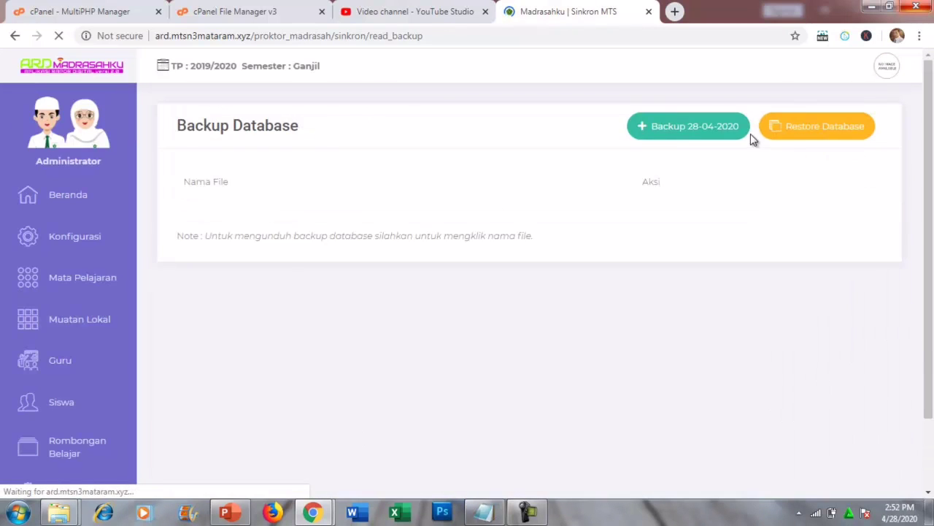
Restore the database from Backup_Database_25-04-2020 (1).ard, waiting through the busy prompt until success.
left_click(806, 137)
left_click(582, 173)
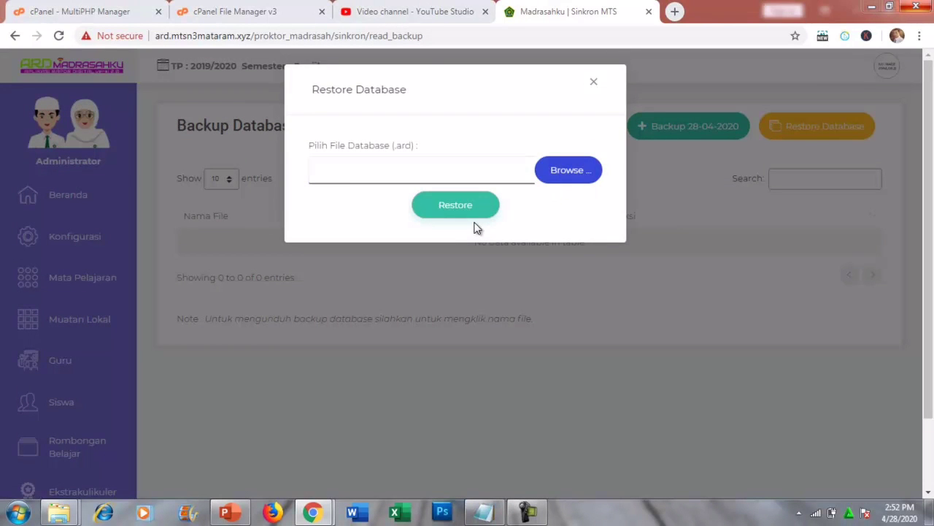
left_click(690, 193)
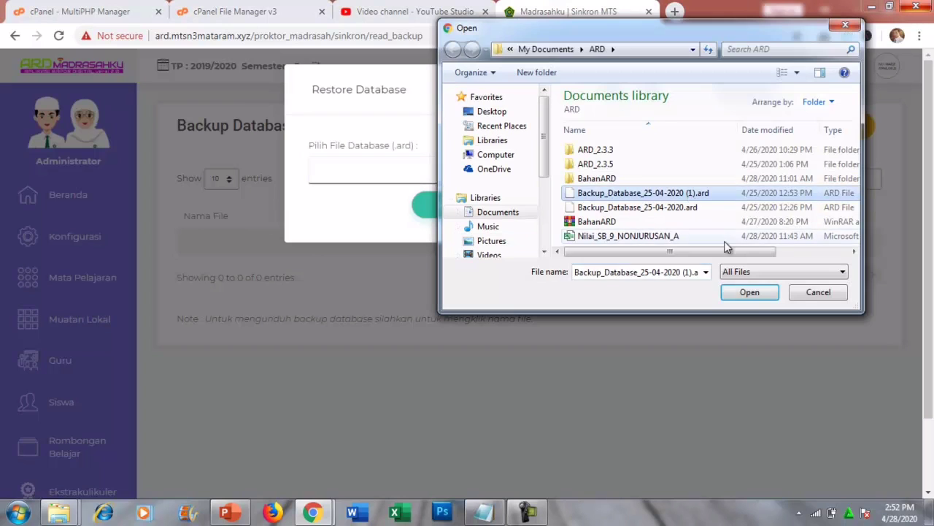
left_click(751, 292)
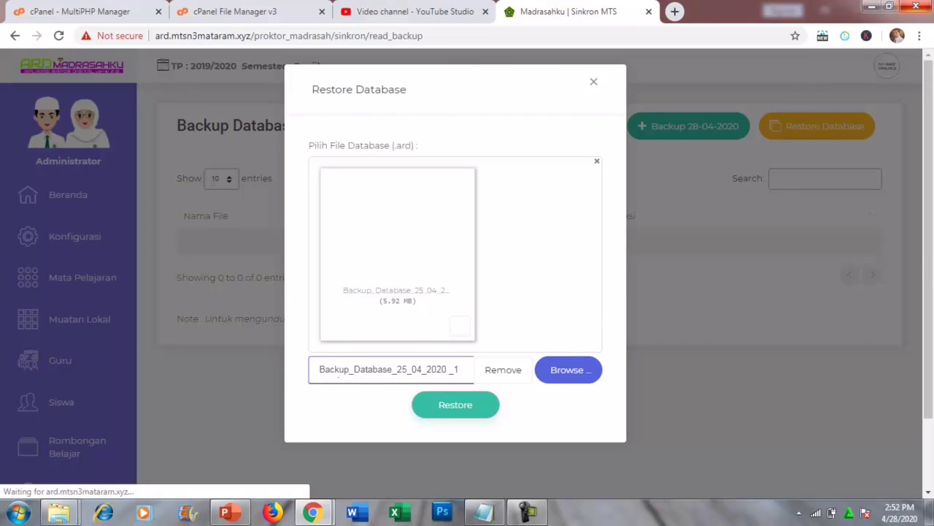
left_click(457, 405)
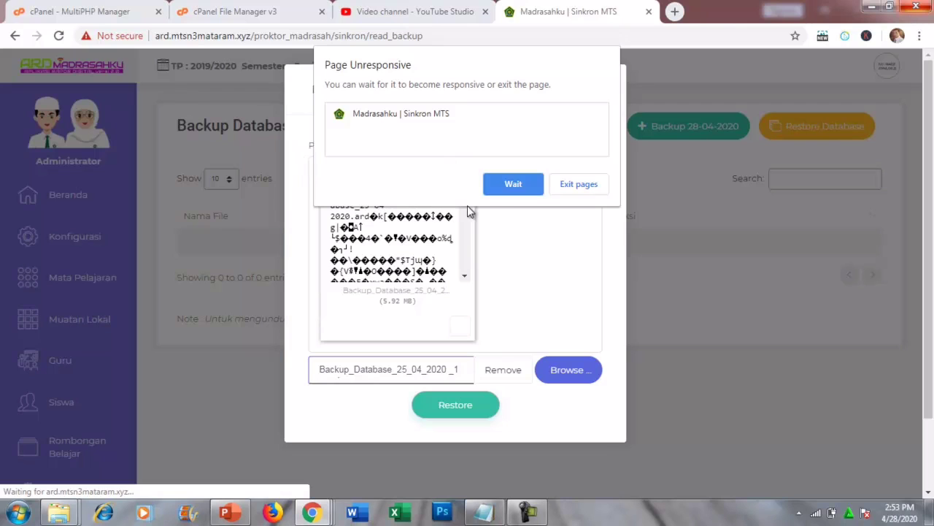
left_click(531, 191)
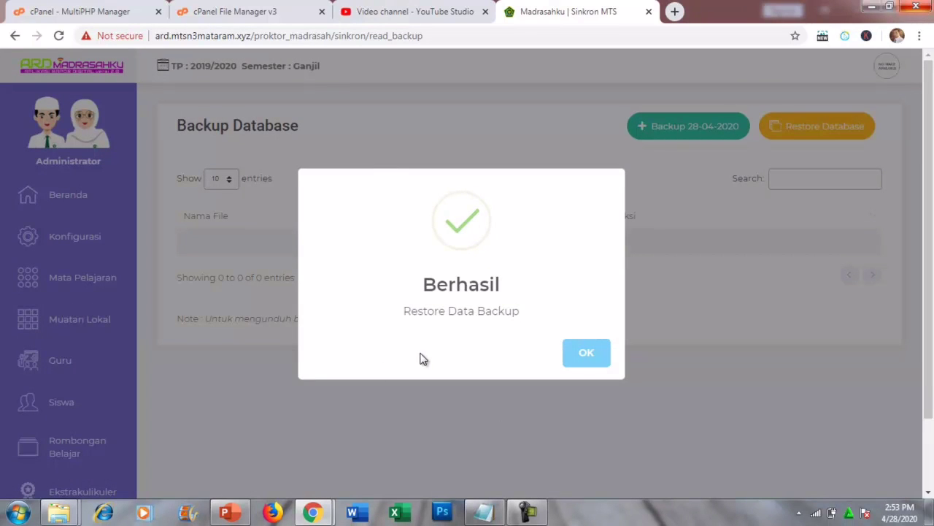
left_click(593, 365)
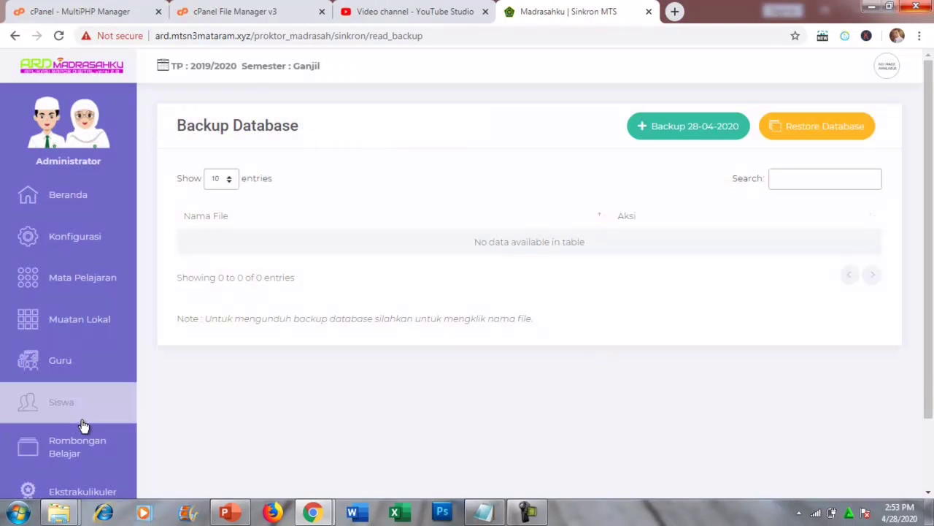
Check the Beranda dashboard now shows 38 Guru, 589 Siswa, 20 Ekstrakurikuler and 16 Rombel.
left_click(86, 210)
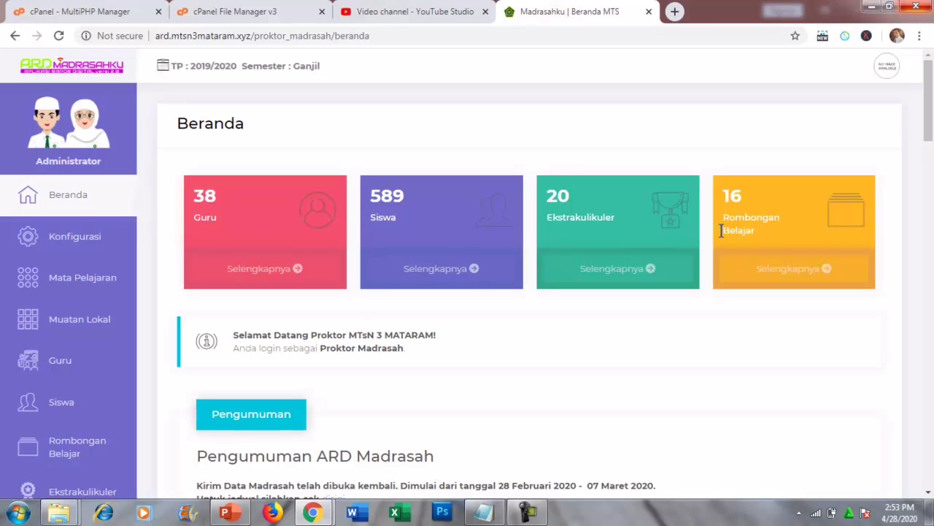
mouse_move(75, 244)
scroll(555, 372, "down", 2)
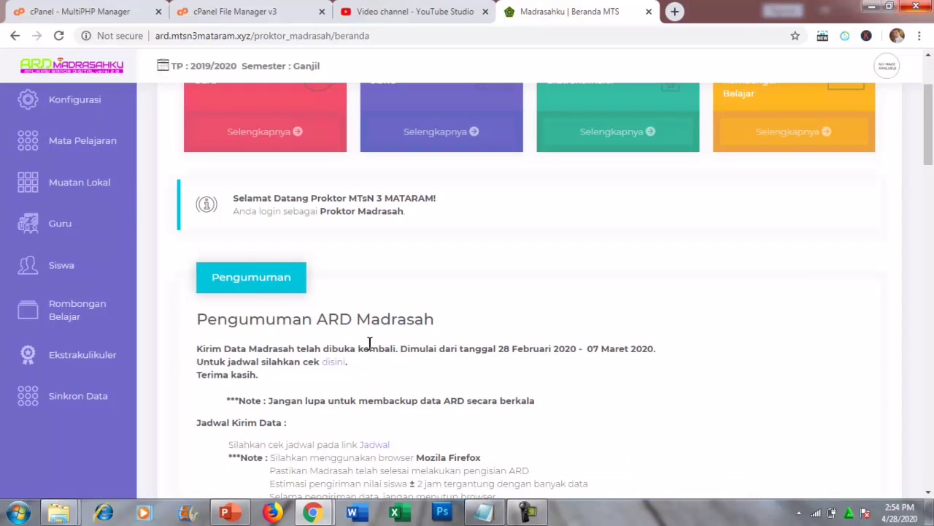
scroll(600, 317, "down", 2)
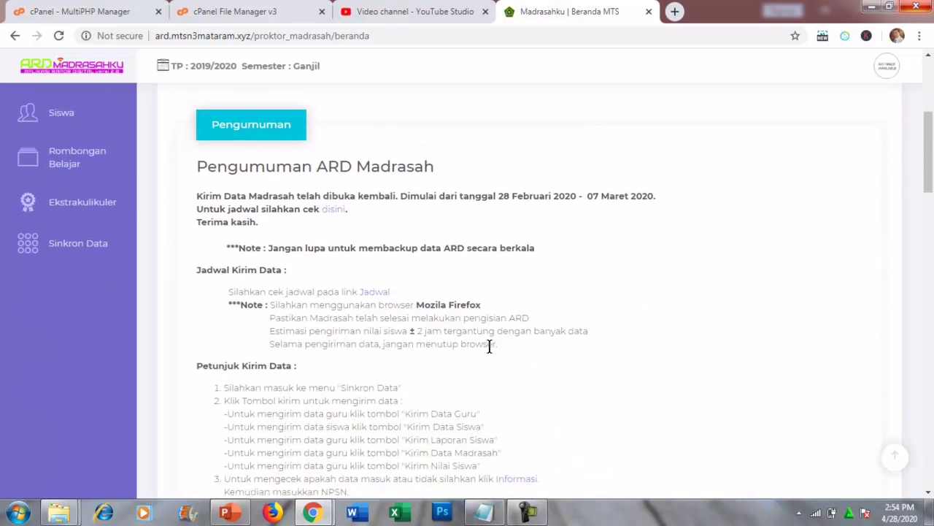
scroll(489, 346, "down", 15)
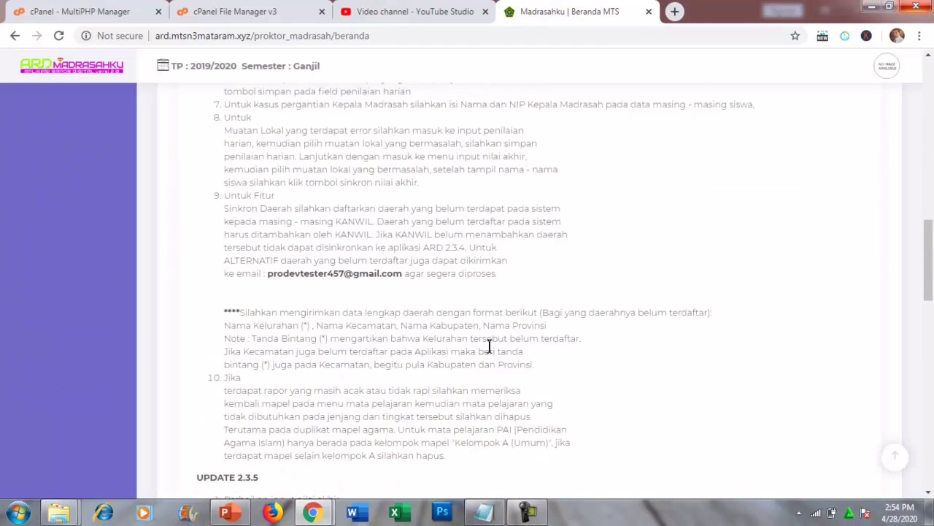
scroll(489, 346, "up", 20)
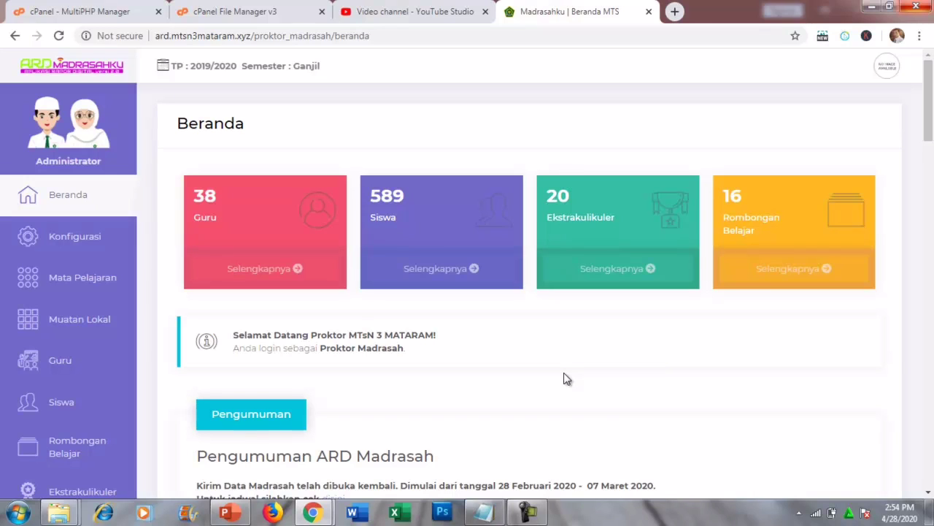
scroll(533, 403, "down", 3)
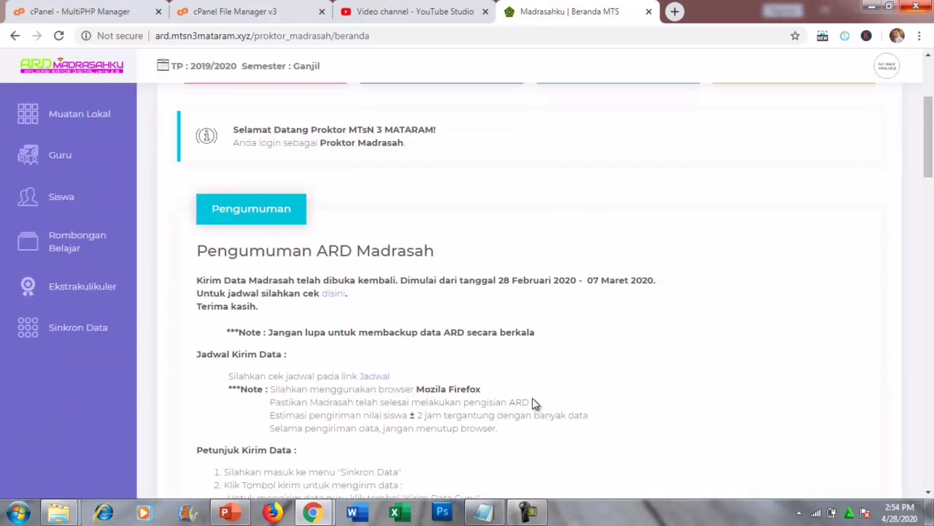
scroll(532, 404, "up", 3)
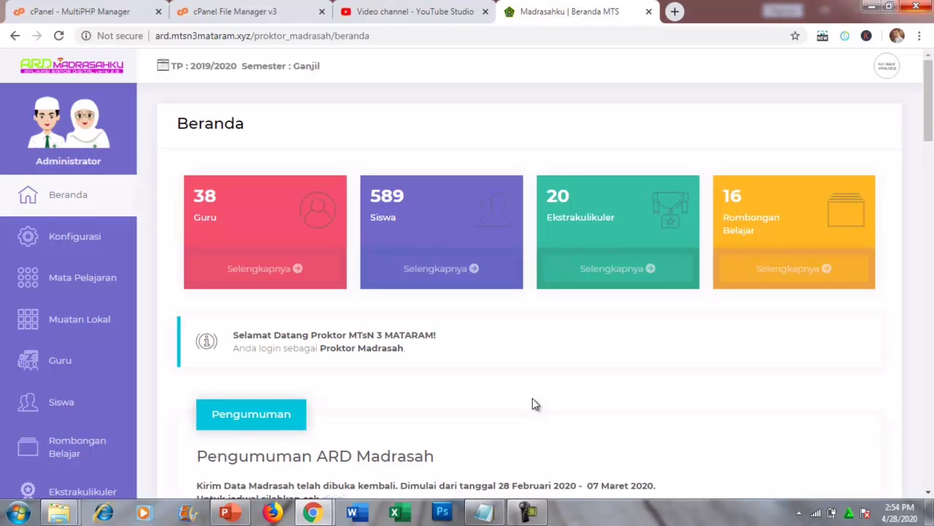
scroll(576, 358, "down", 2)
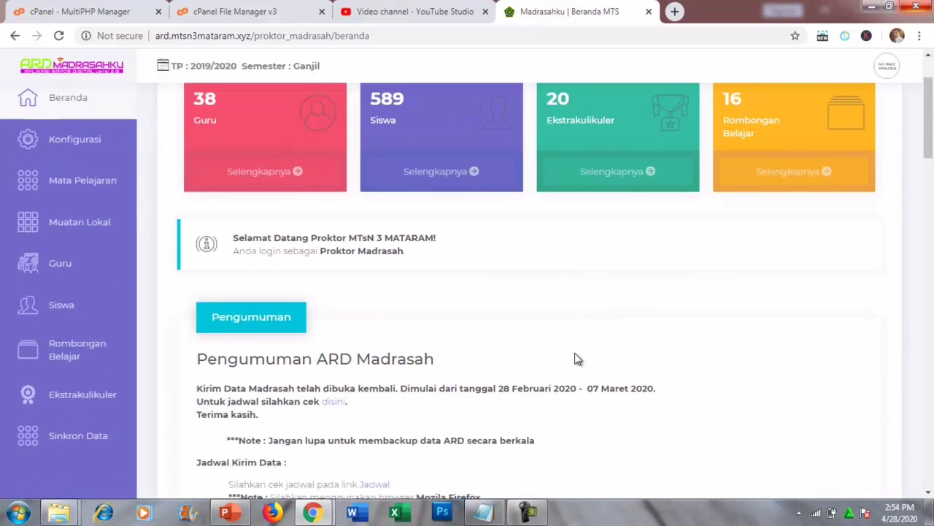
scroll(577, 358, "down", 1)
scroll(577, 359, "up", 3)
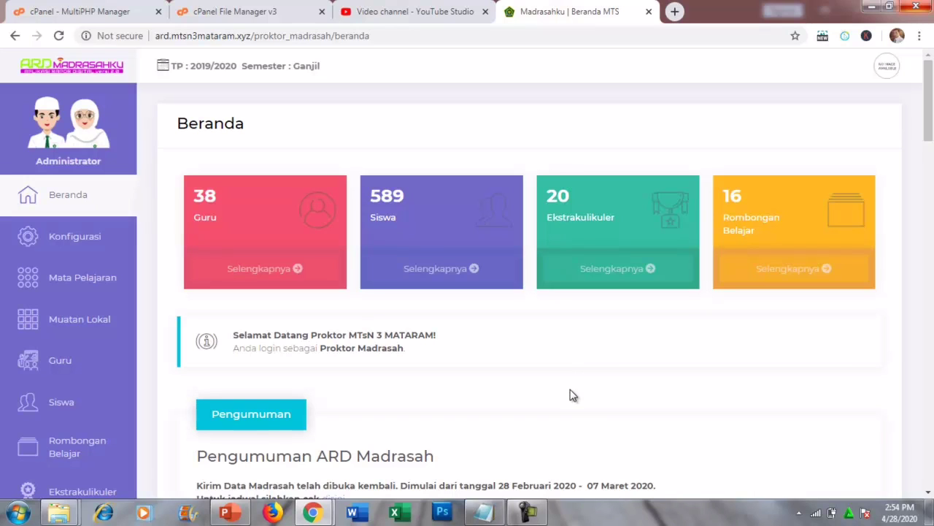
scroll(612, 368, "down", 2)
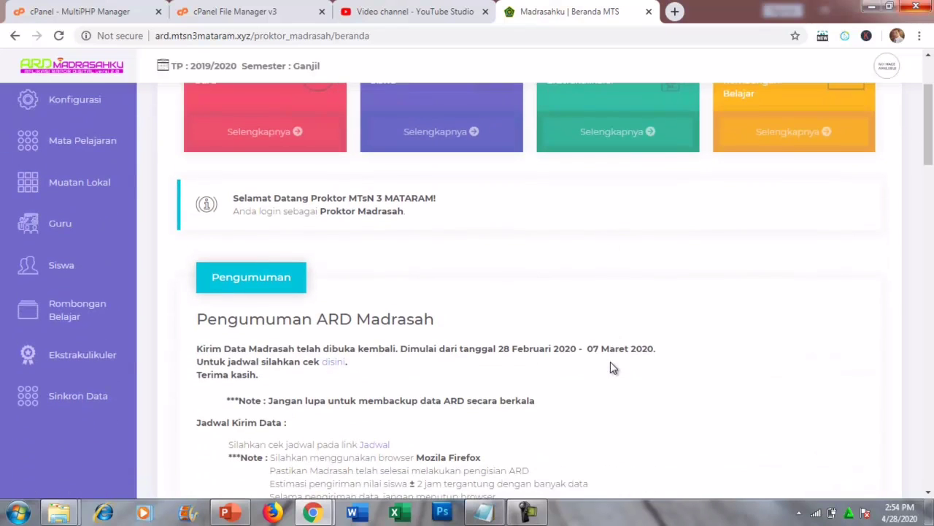
scroll(592, 330, "up", 2)
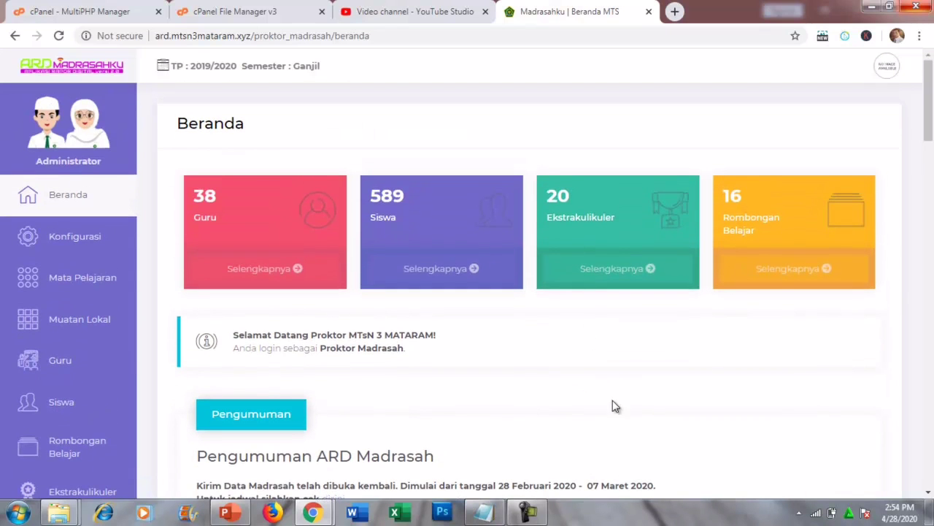